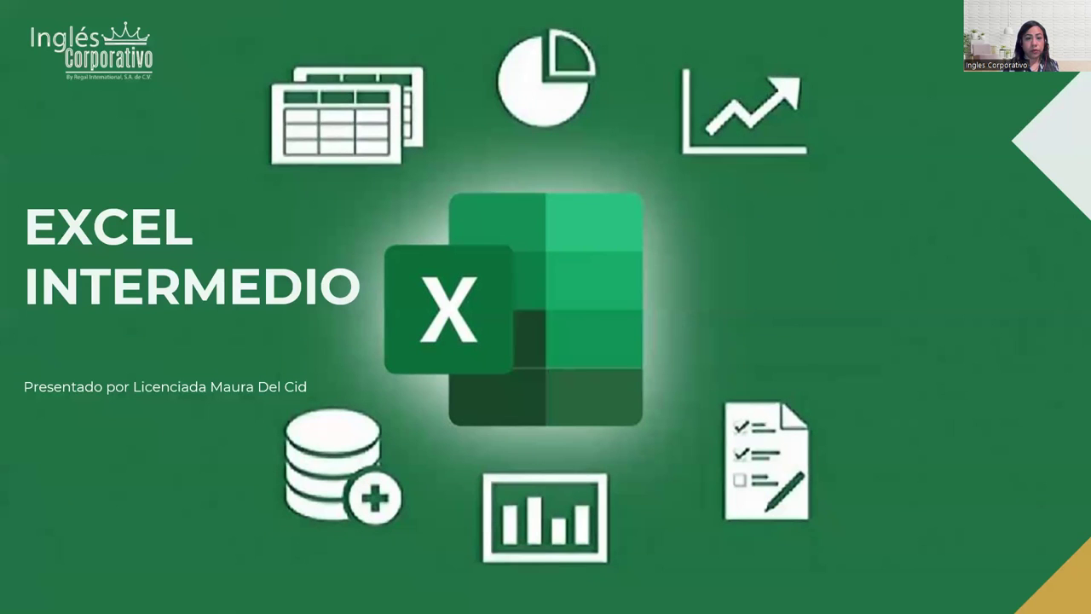
- Advance the slideshow from the title slide, past Sesión 19, to the AGENDA slide
key("Right")
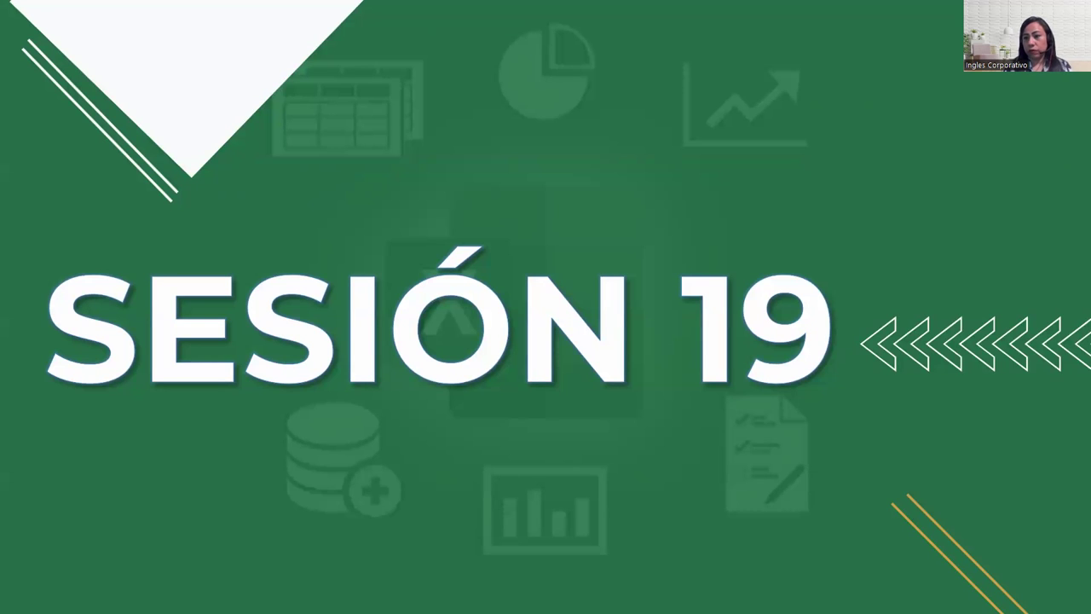
key("Right")
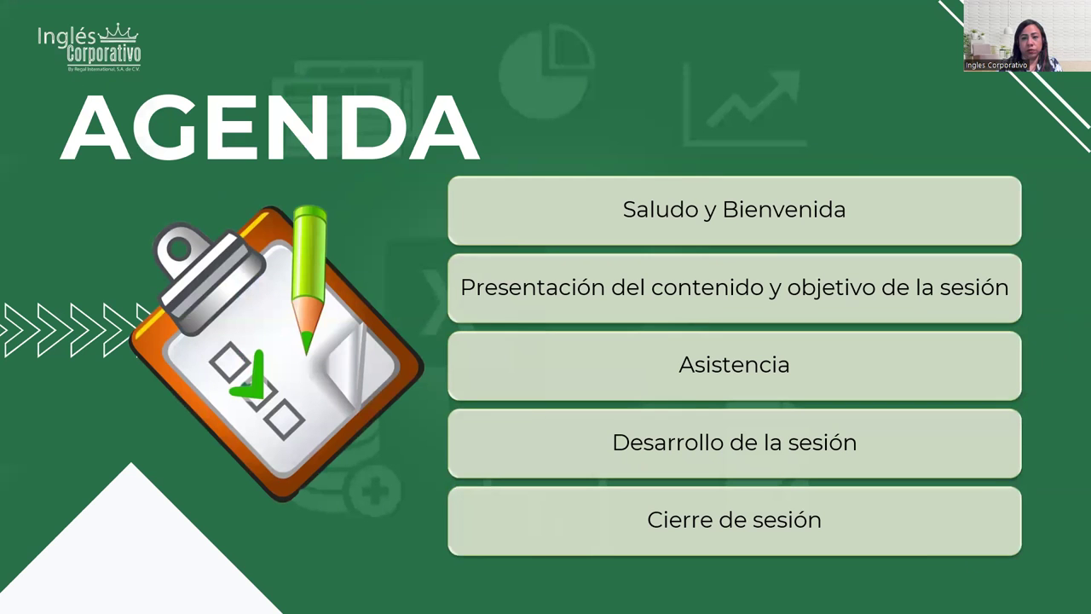
- Move through the CONTENIDO: Gráficos Dinámicos slide on to the OBJETIVO slide
key("Right")
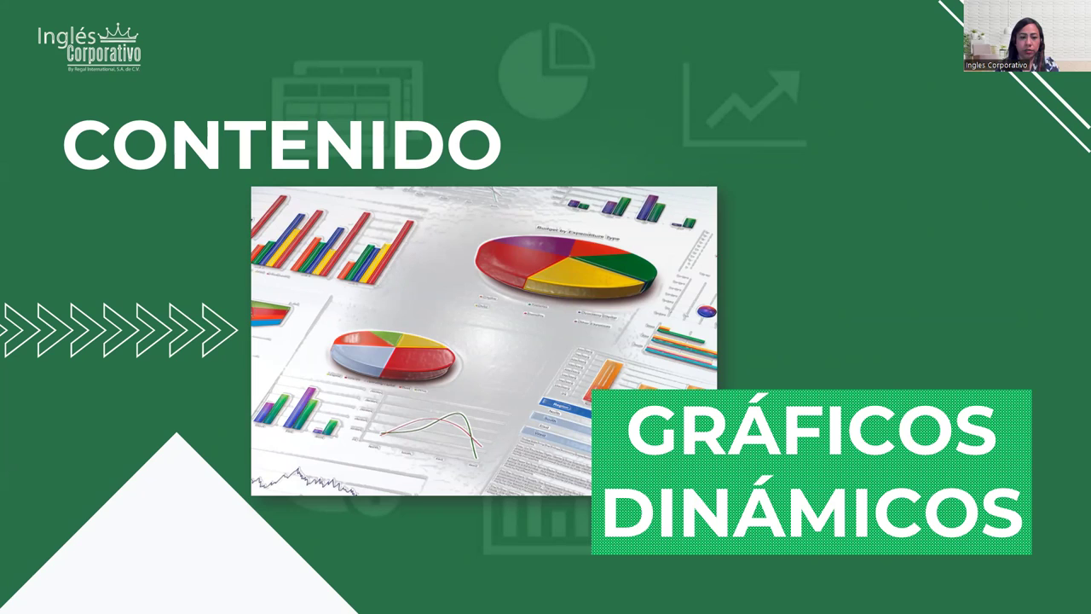
key("Right")
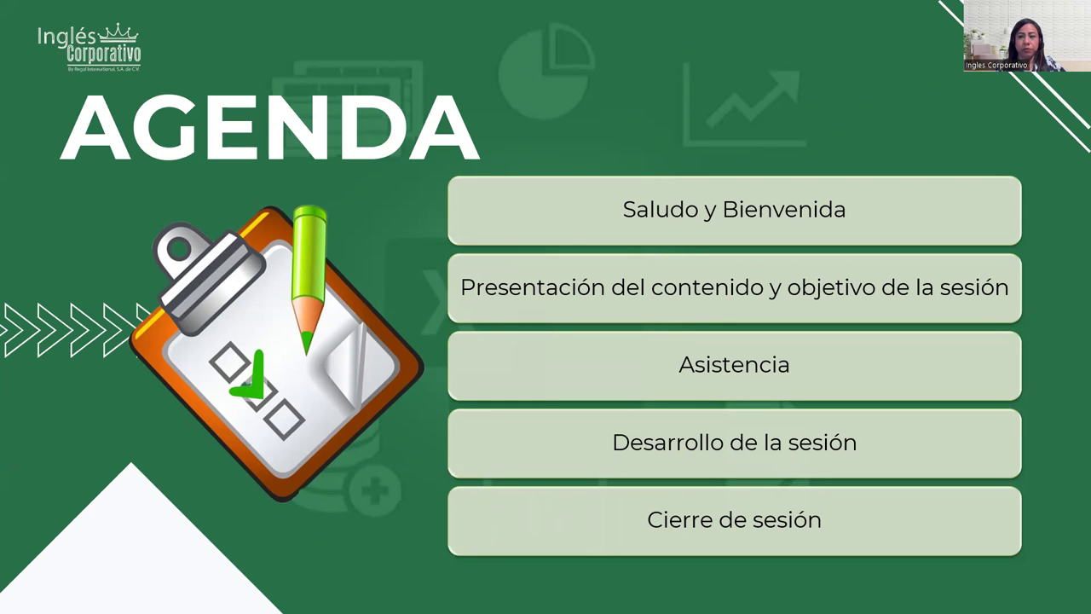
key("Right")
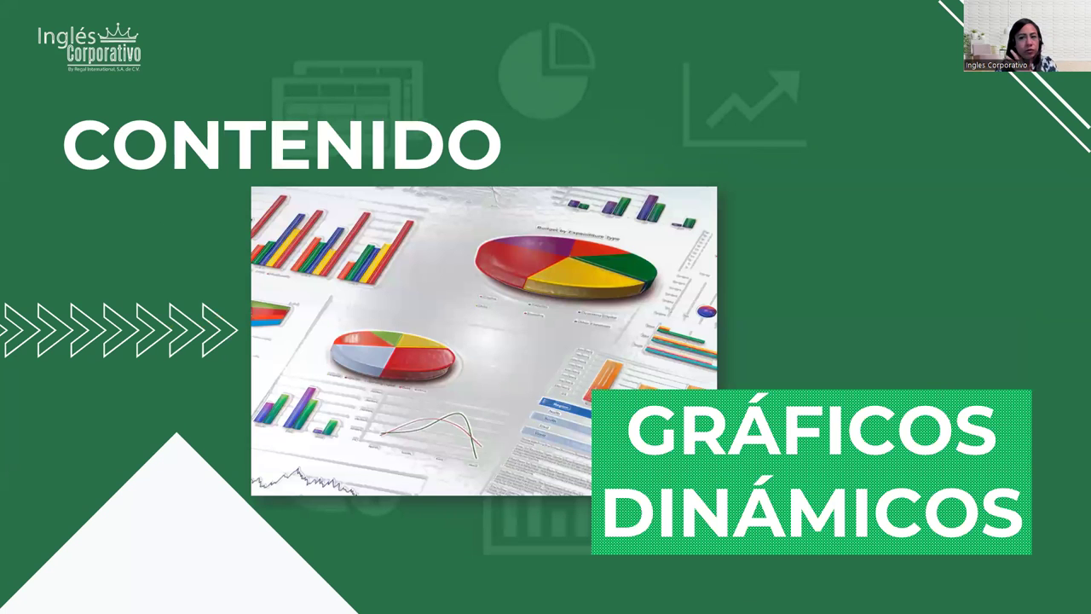
key("Right")
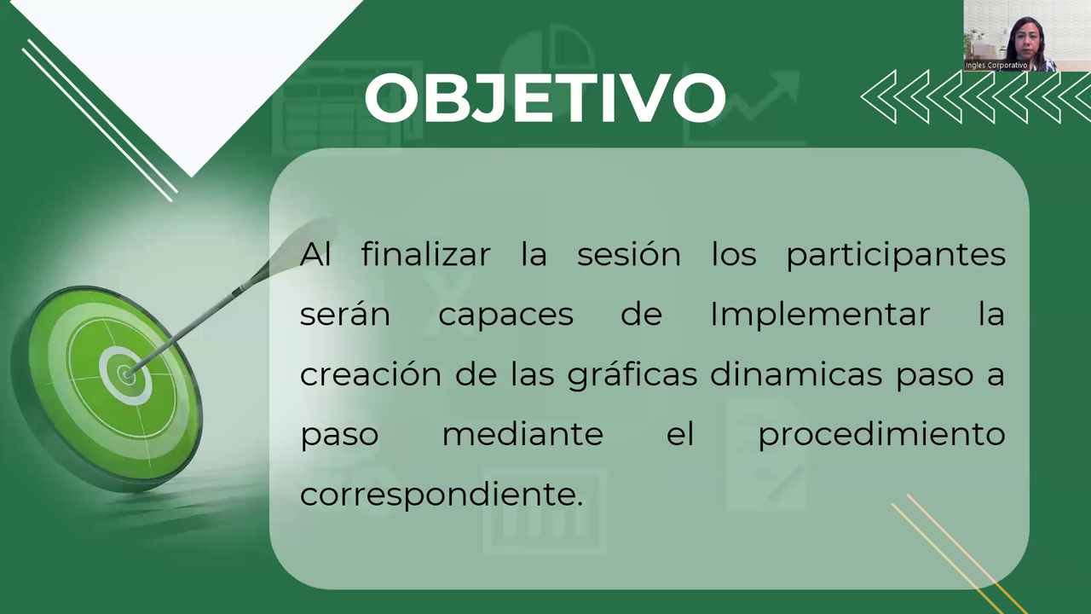
- Advance to the slide defining dynamic charts as charts based on pivot-table data
key("Right")
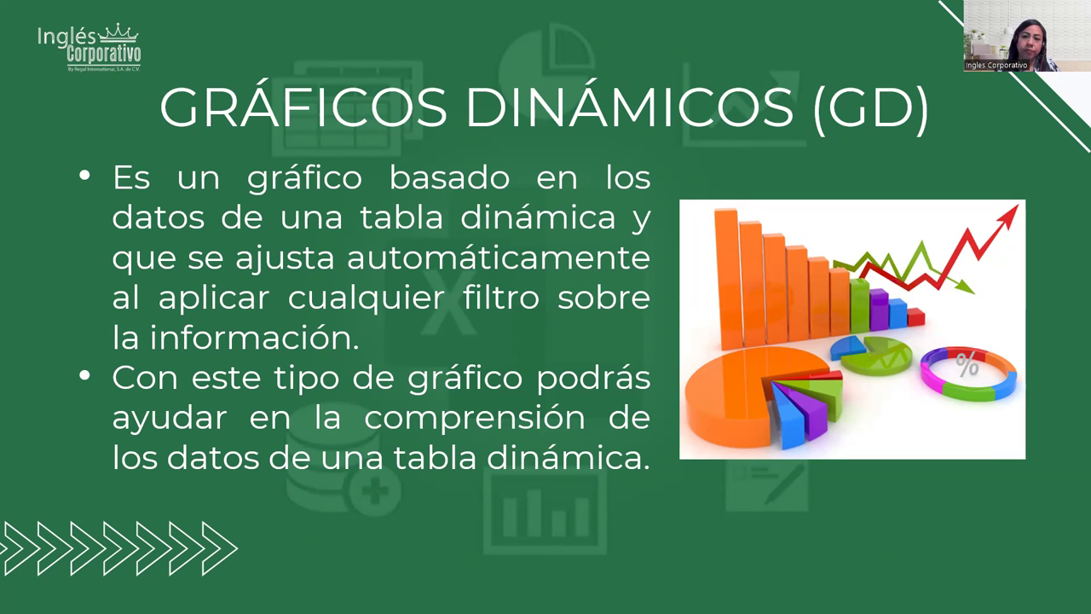
- Advance to the slide listing the four steps to create the pivot chart
key("Right")
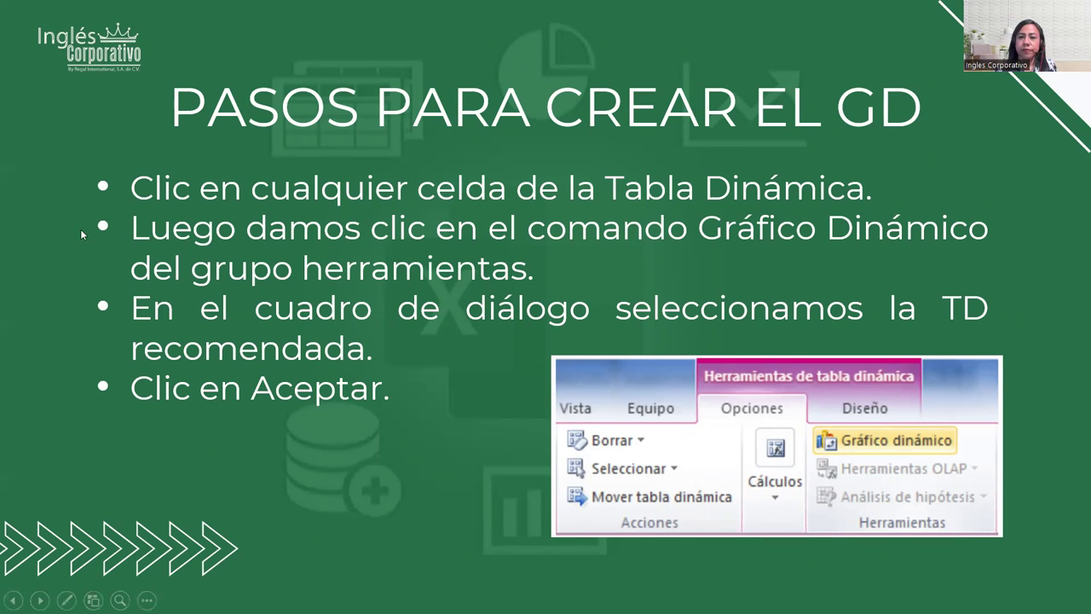
- Go to the DESARROLLO slide, then switch to the Práctica Sesión 19 G5EXI workbook
key("Right")
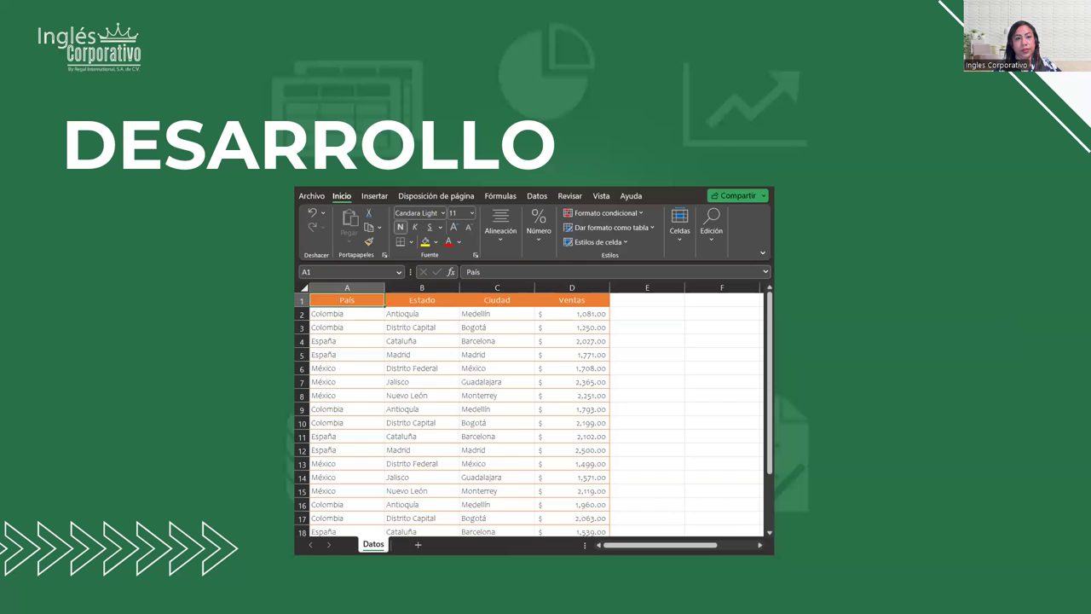
key("alt+Tab")
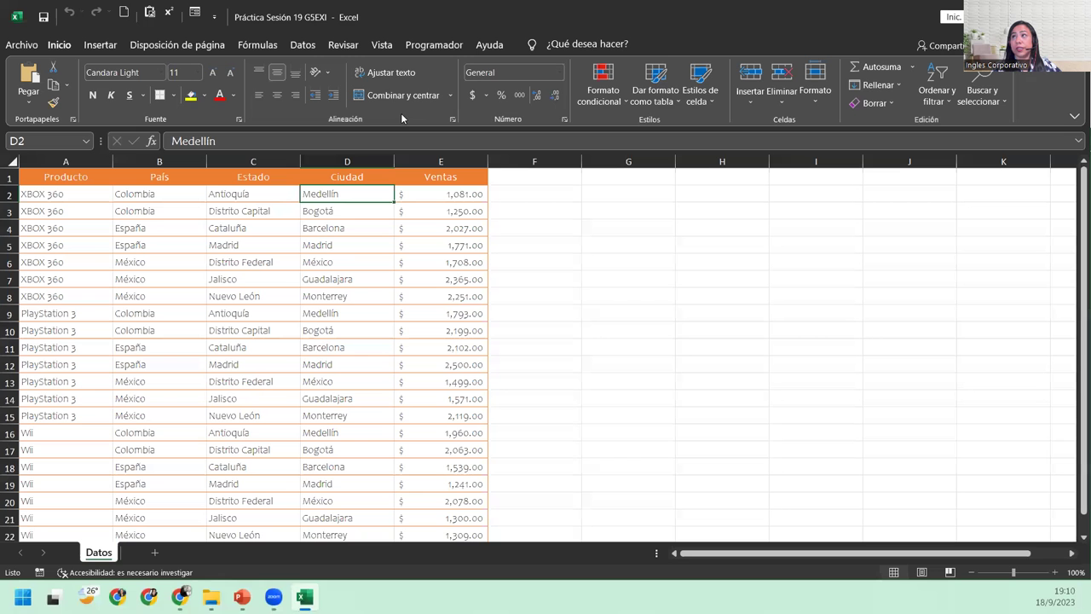
- Select a cell inside the Datos sales table and bring up the Insertar ribbon commands
left_click(193, 281)
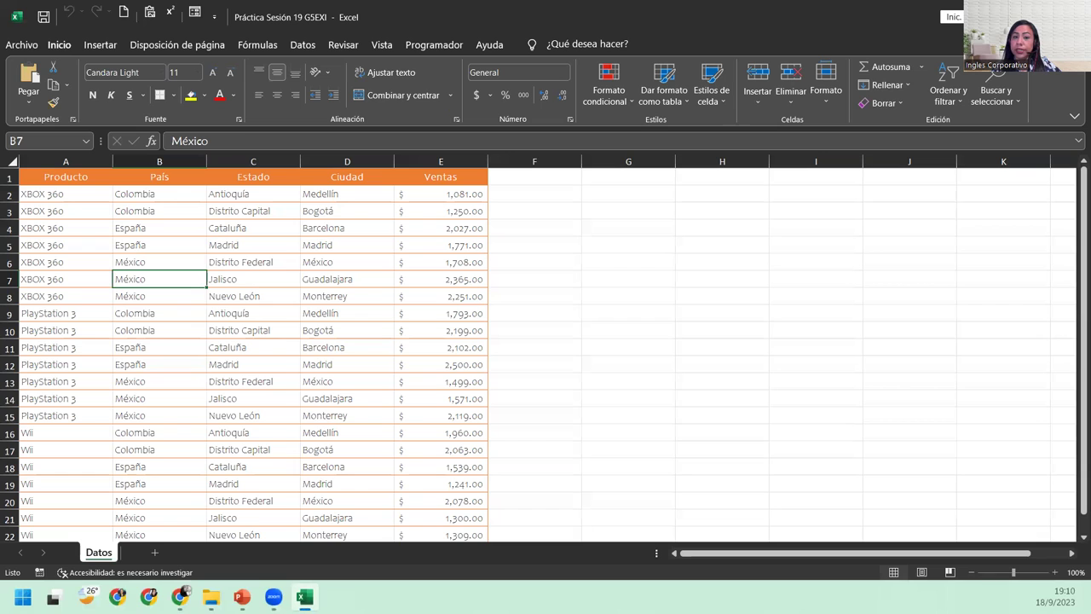
key("alt+Tab")
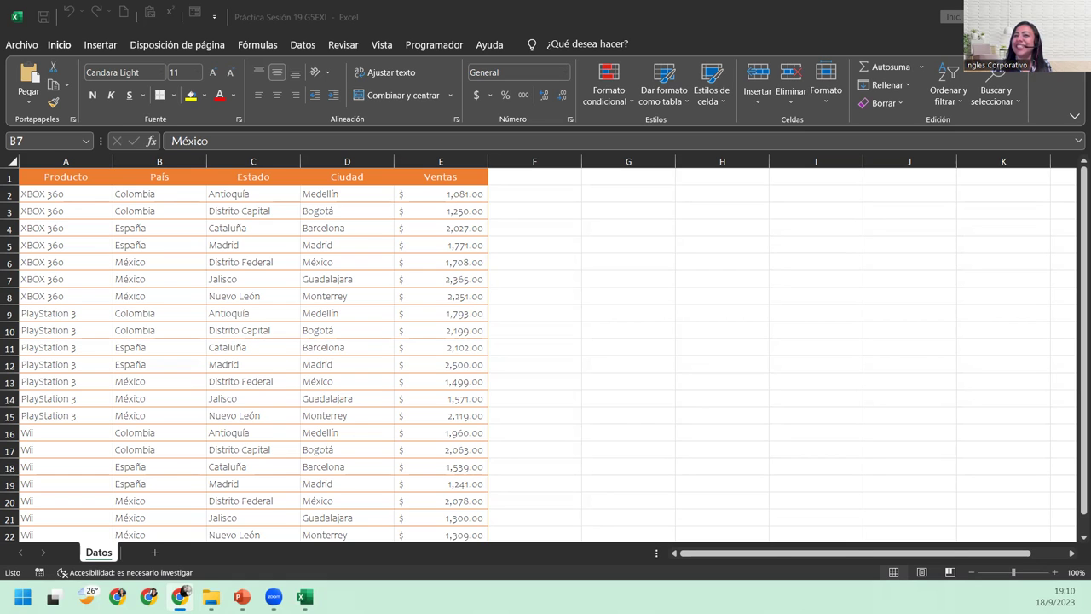
key("alt+Tab")
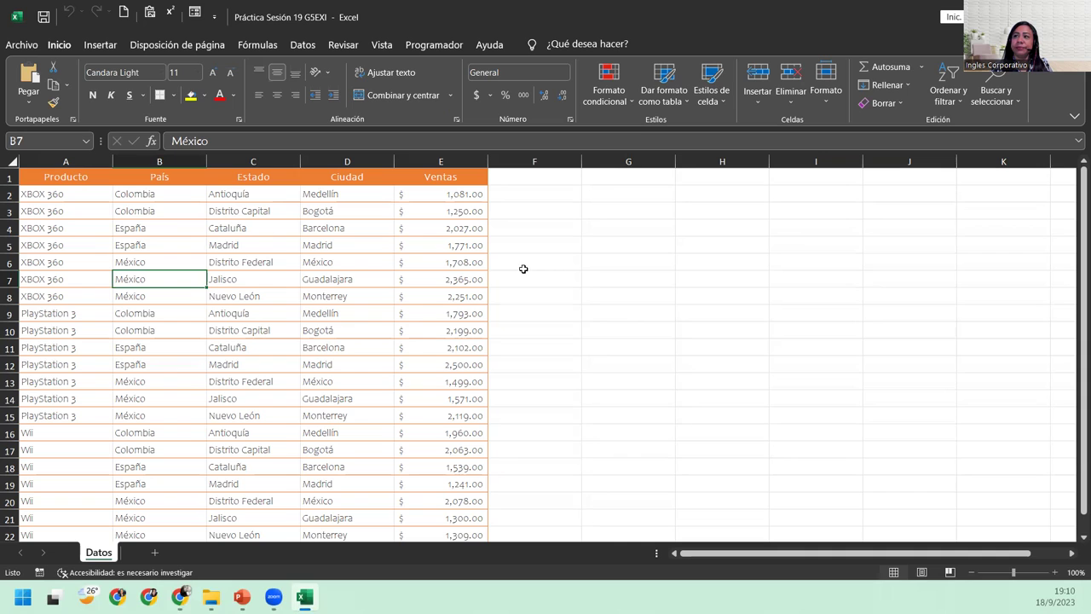
left_click(214, 243)
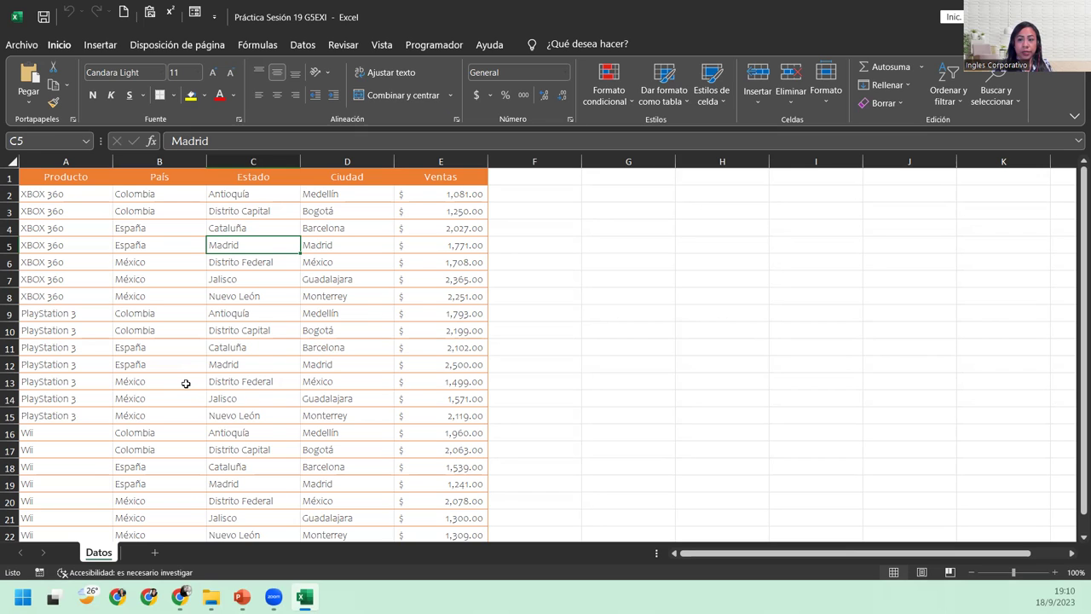
left_click(255, 282)
scroll(248, 363, "down", 5)
scroll(247, 363, "up", 5)
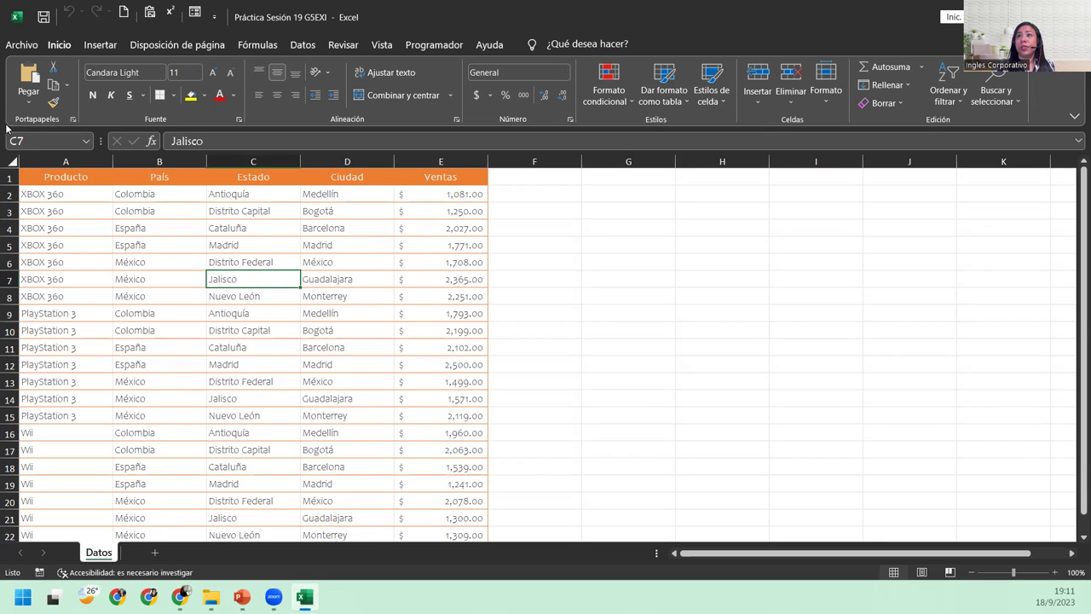
left_click(165, 273)
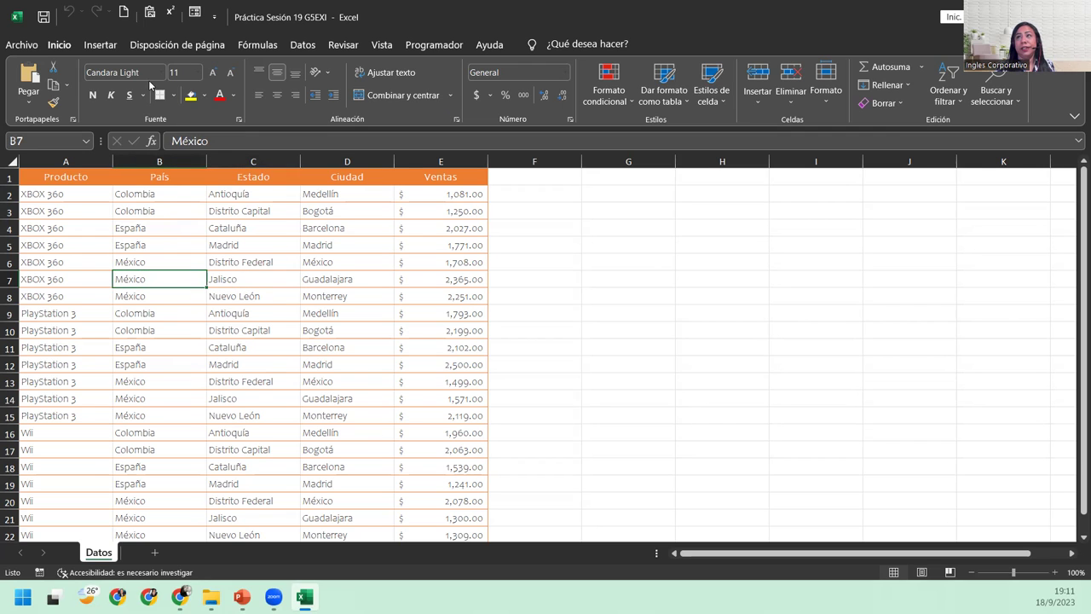
left_click(115, 45)
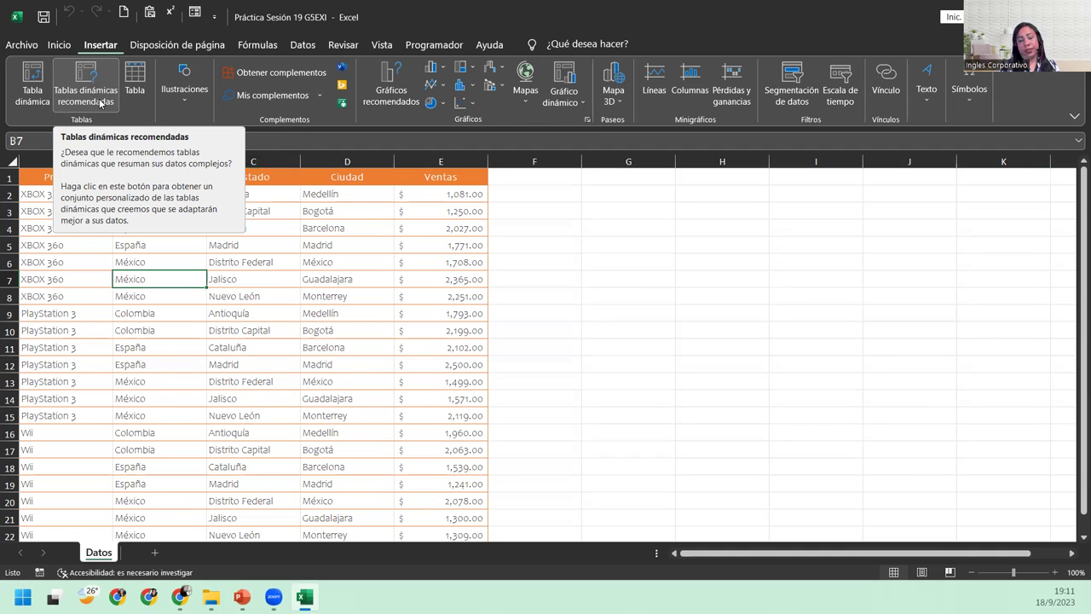
- Compare the Producto, Estado and Ciudad recommended pivot tables, then create Suma de Ventas por Producto
left_click(100, 102)
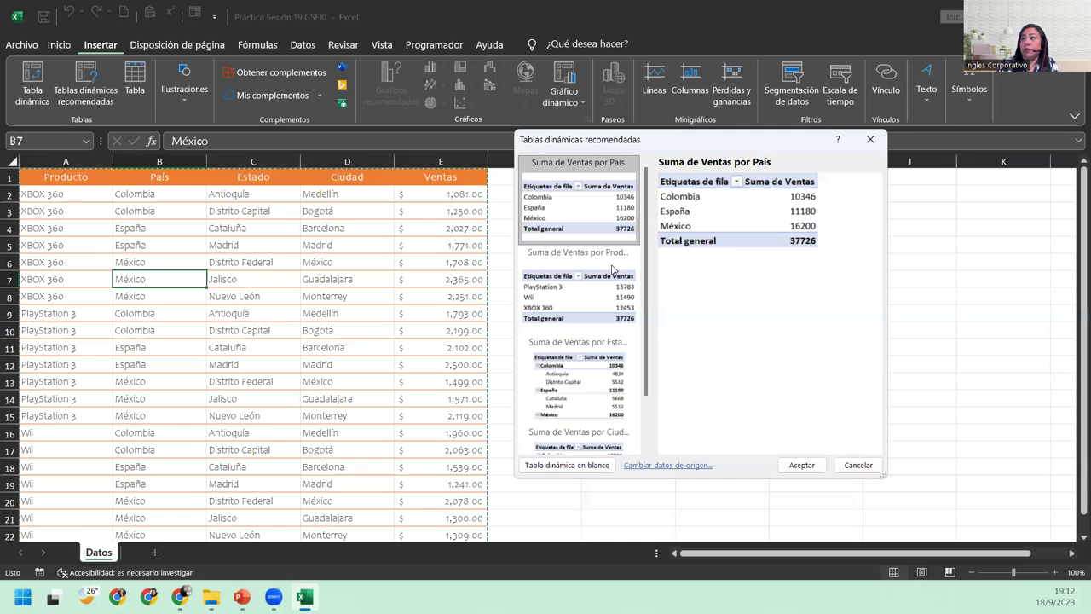
left_click(605, 313)
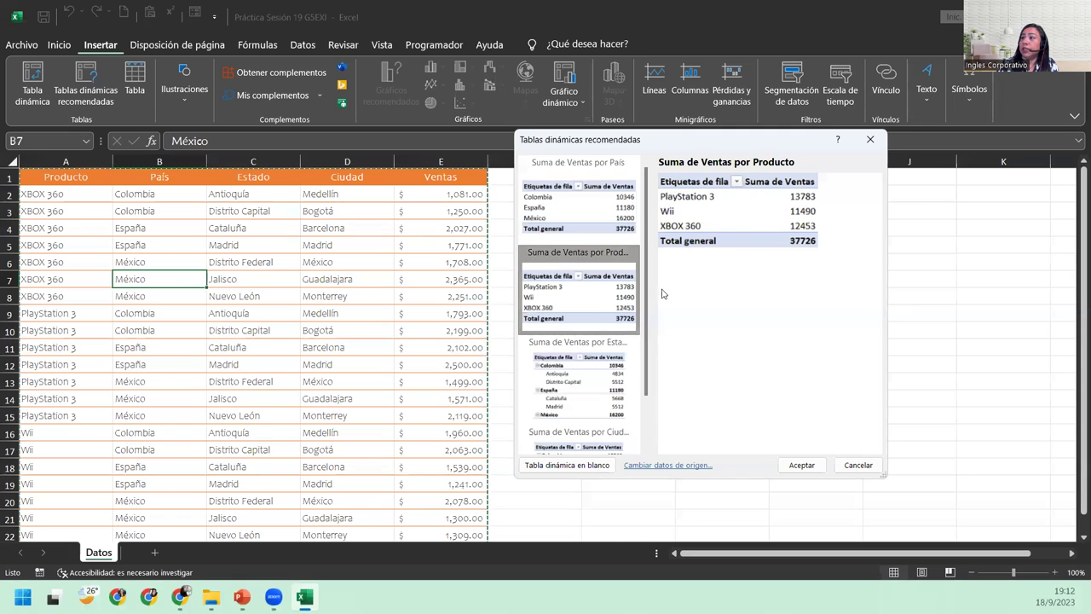
left_click(586, 390)
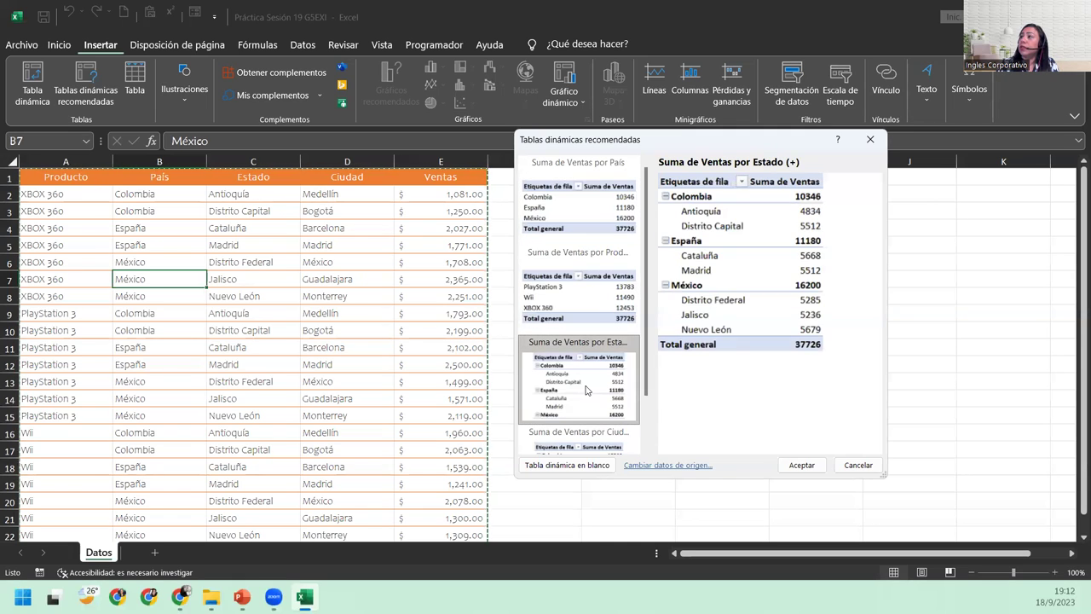
scroll(586, 390, "down", 1)
left_click(582, 392)
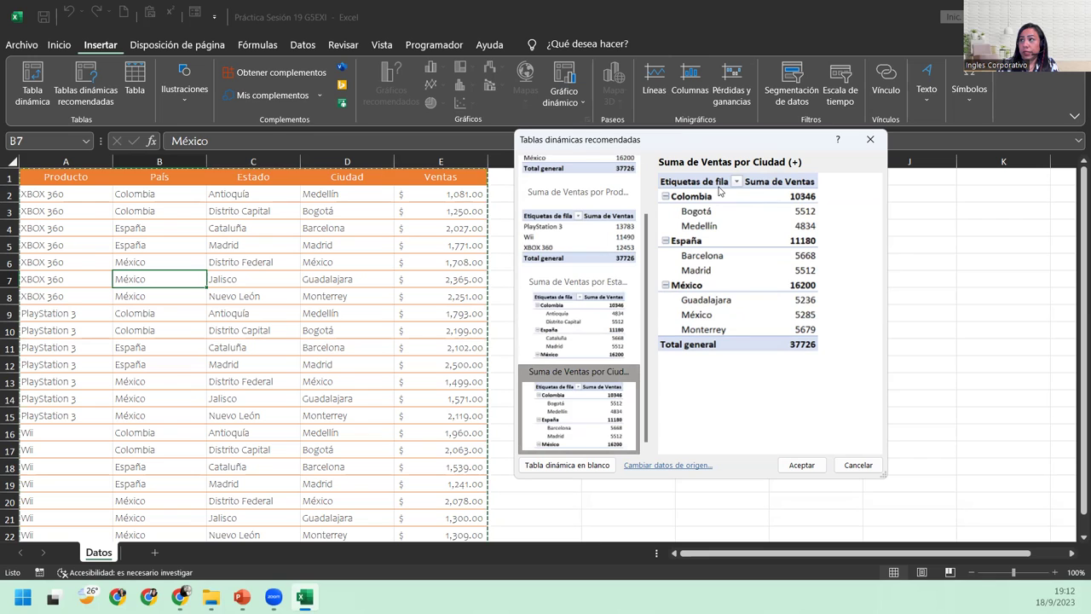
scroll(629, 365, "up", 1)
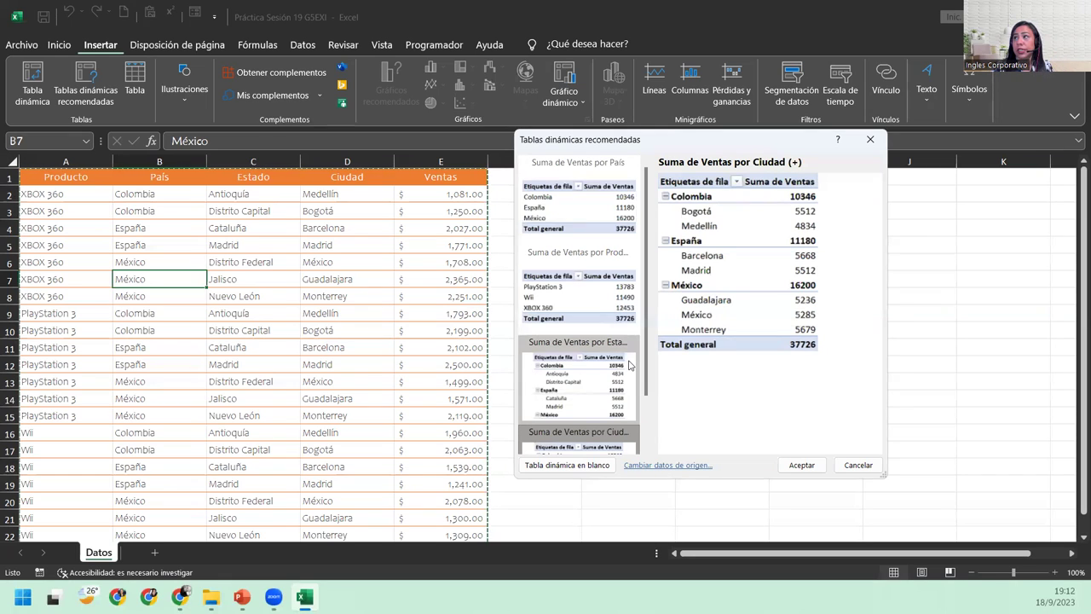
left_click(588, 300)
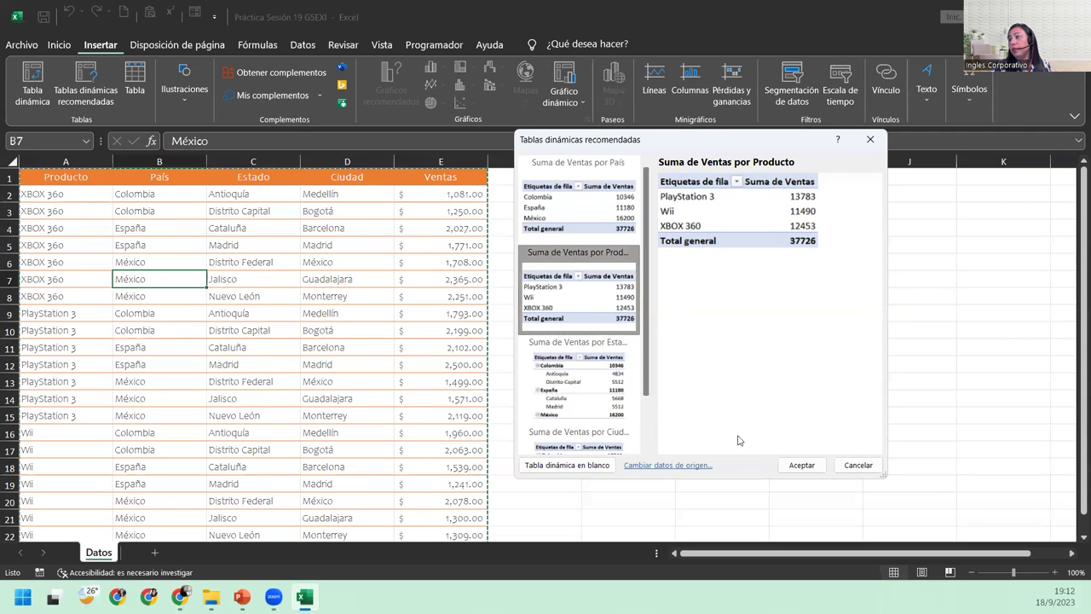
left_click(793, 465)
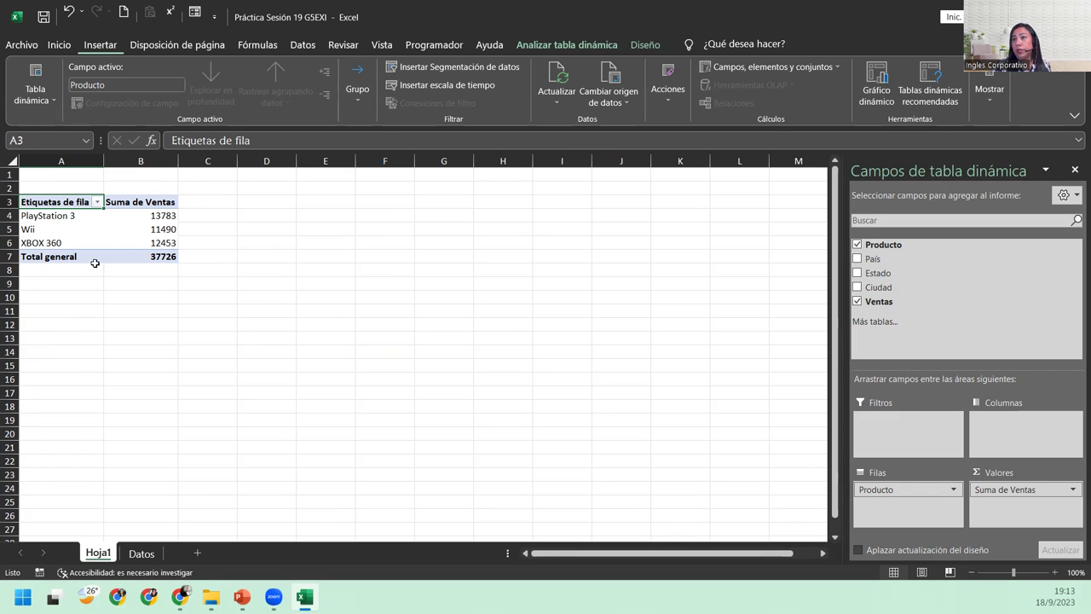
- Format the Suma de Ventas values as Contabilidad with the $ symbol and two decimals
left_click(131, 229)
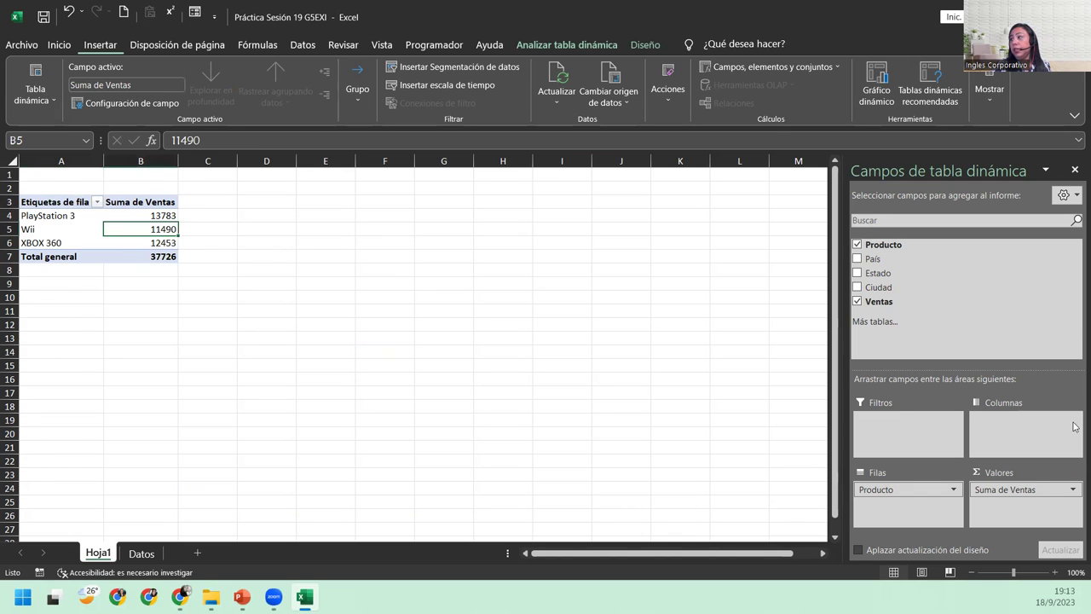
left_click(1071, 490)
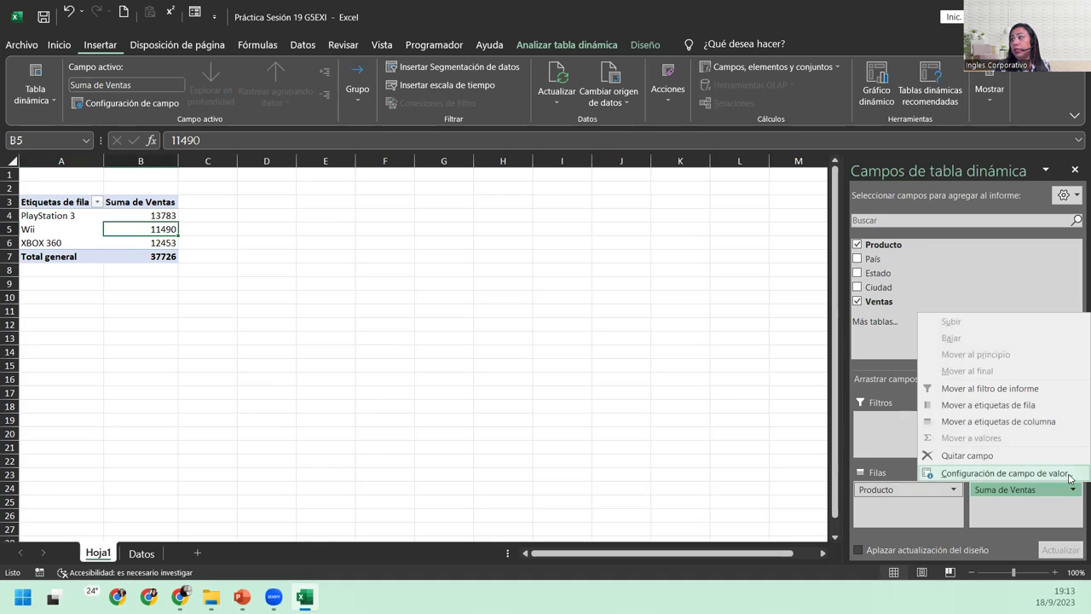
left_click(989, 473)
left_click(574, 382)
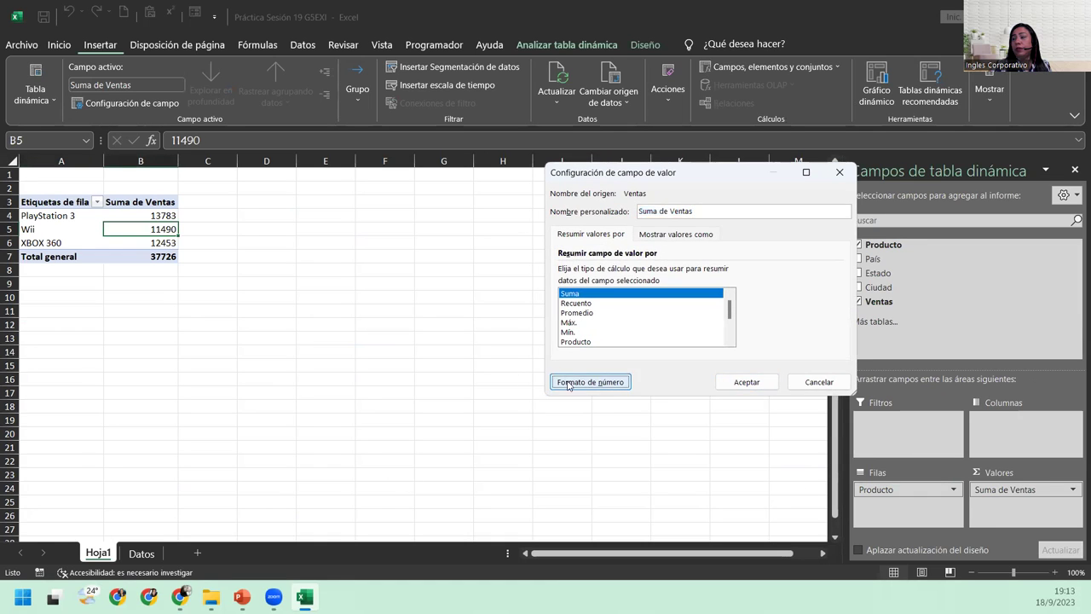
left_click(540, 199)
left_click(673, 219)
scroll(723, 305, "down", 3)
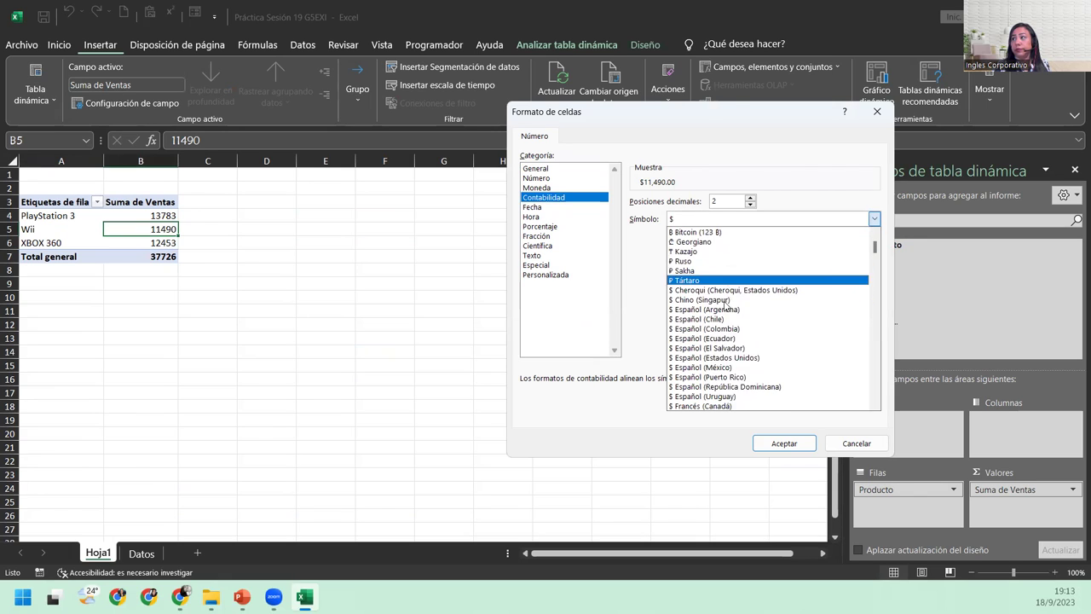
left_click(722, 365)
left_click(784, 443)
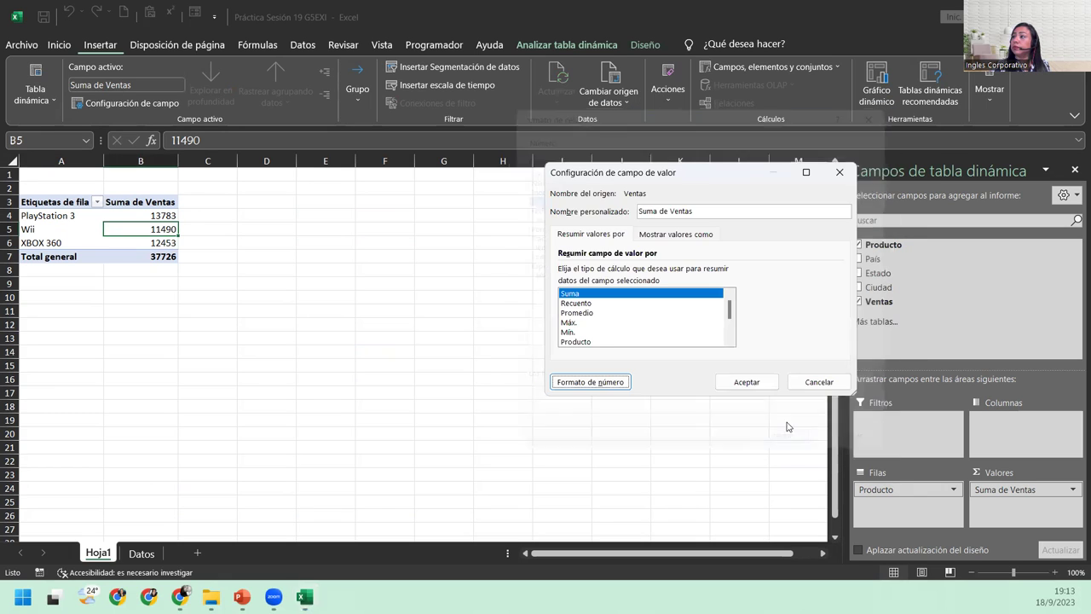
left_click(747, 382)
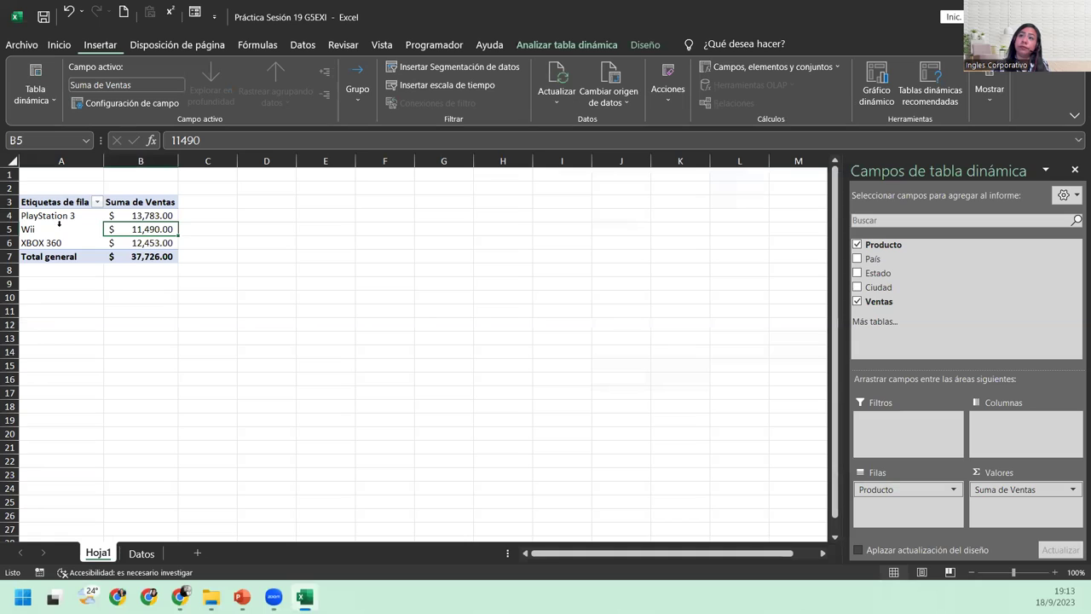
- Select the Wii label in the pivot table and show the Analizar tabla dinámica tools
left_click(84, 230)
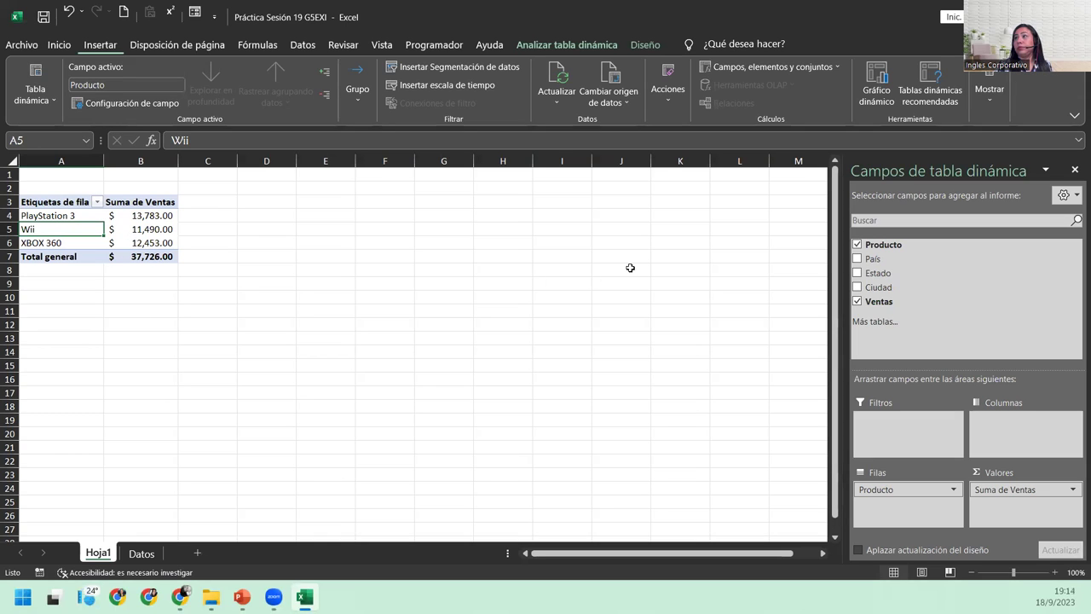
left_click(572, 50)
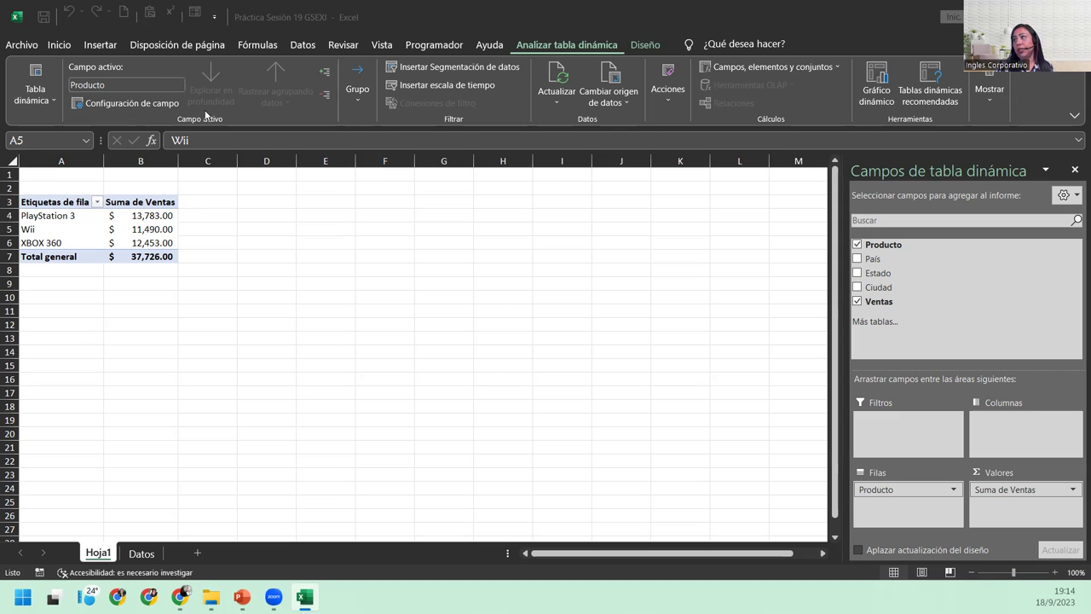
left_click(874, 100)
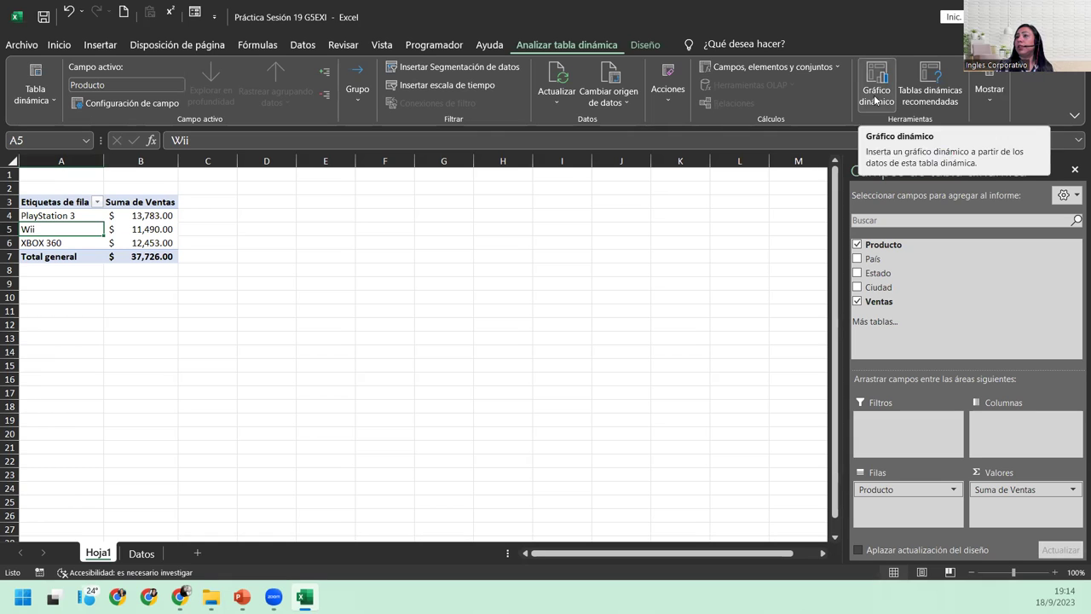
left_click(874, 99)
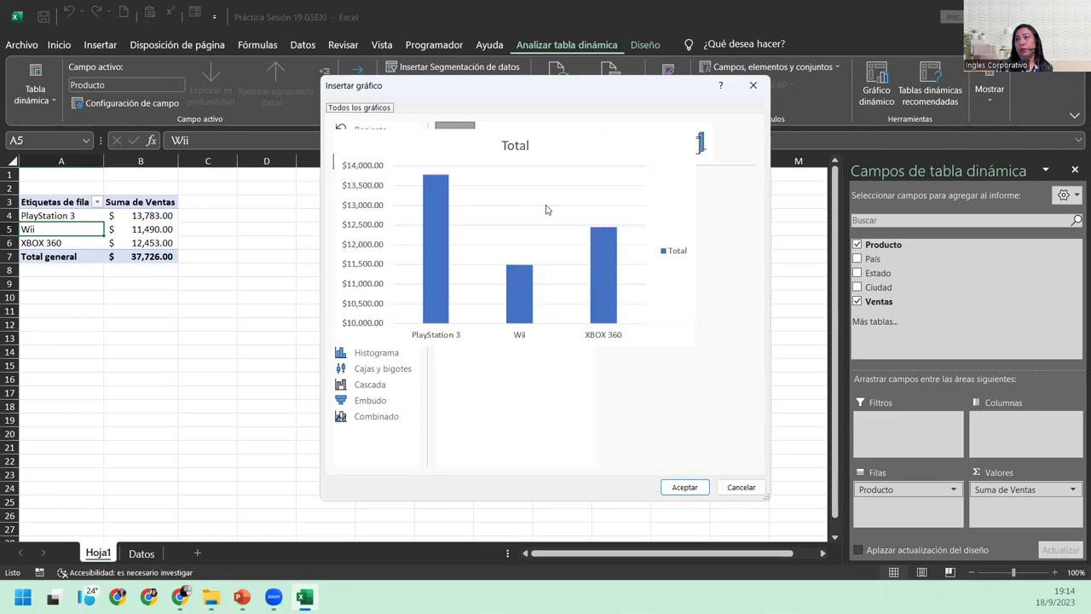
left_click(348, 181)
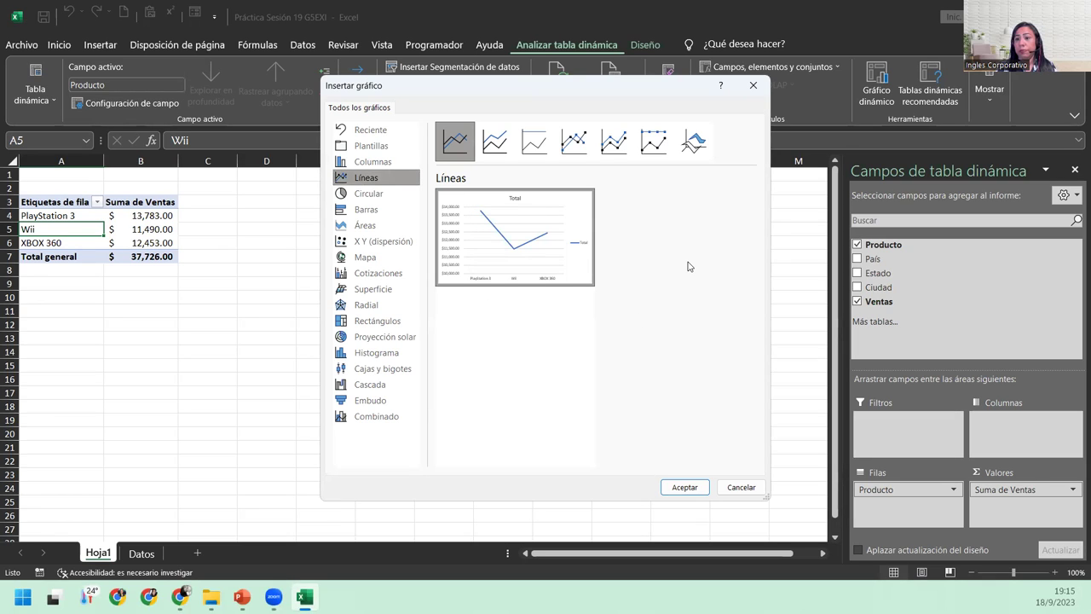
left_click(753, 85)
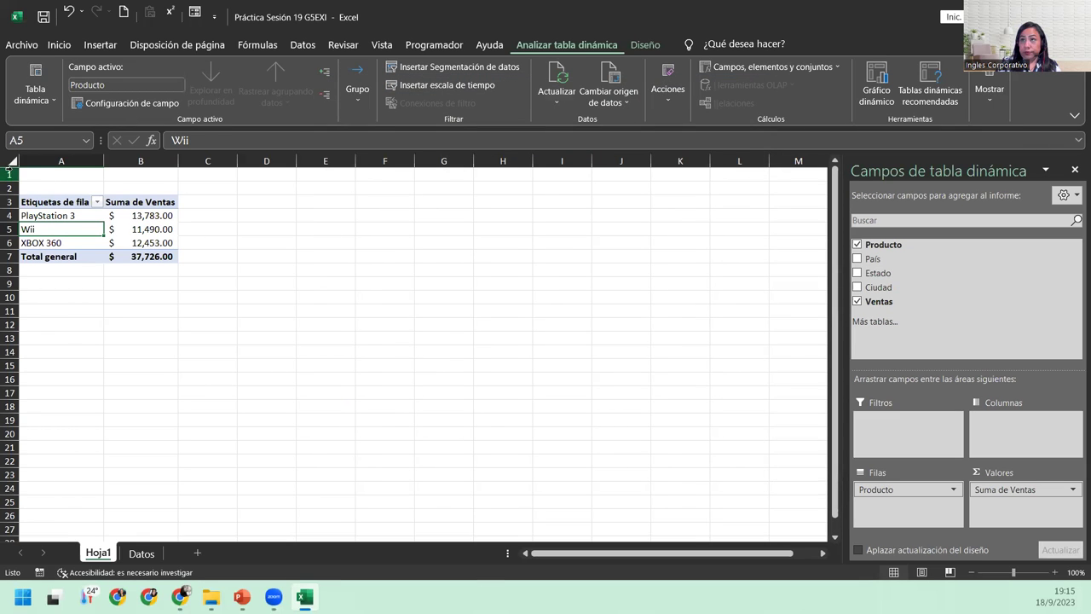
- Delete the old pivot table contents and permanently remove the Hoja1 sheet
left_click(12, 161)
right_click(17, 162)
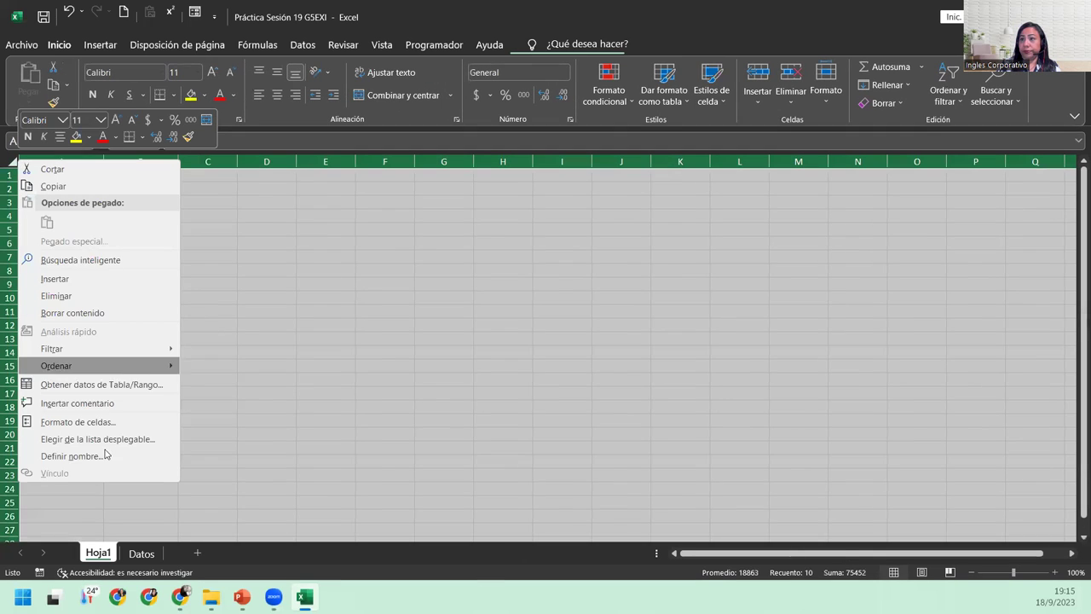
left_click(102, 295)
right_click(110, 552)
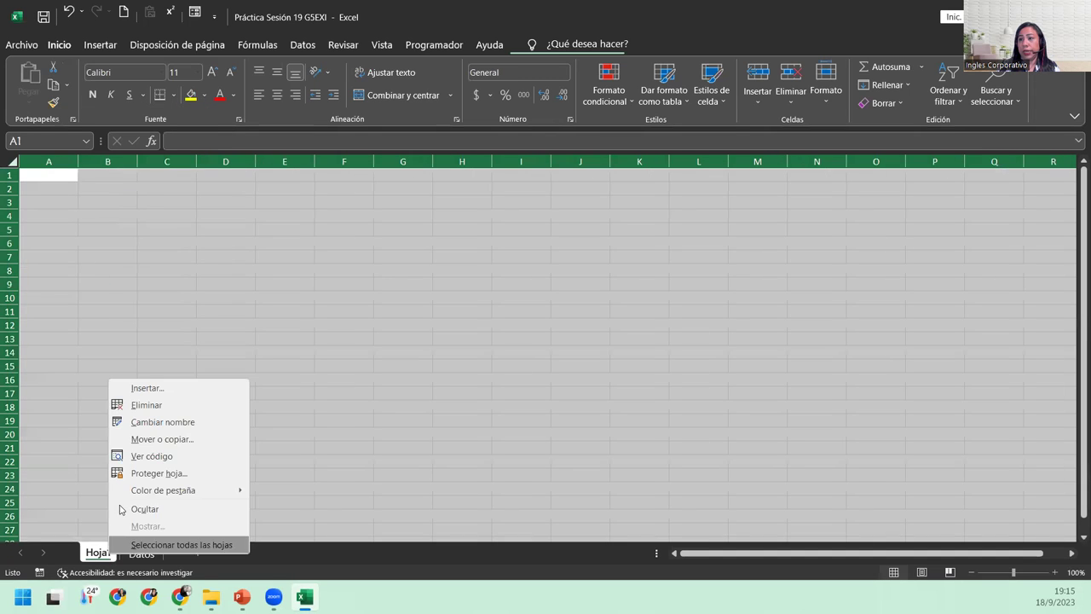
left_click(147, 406)
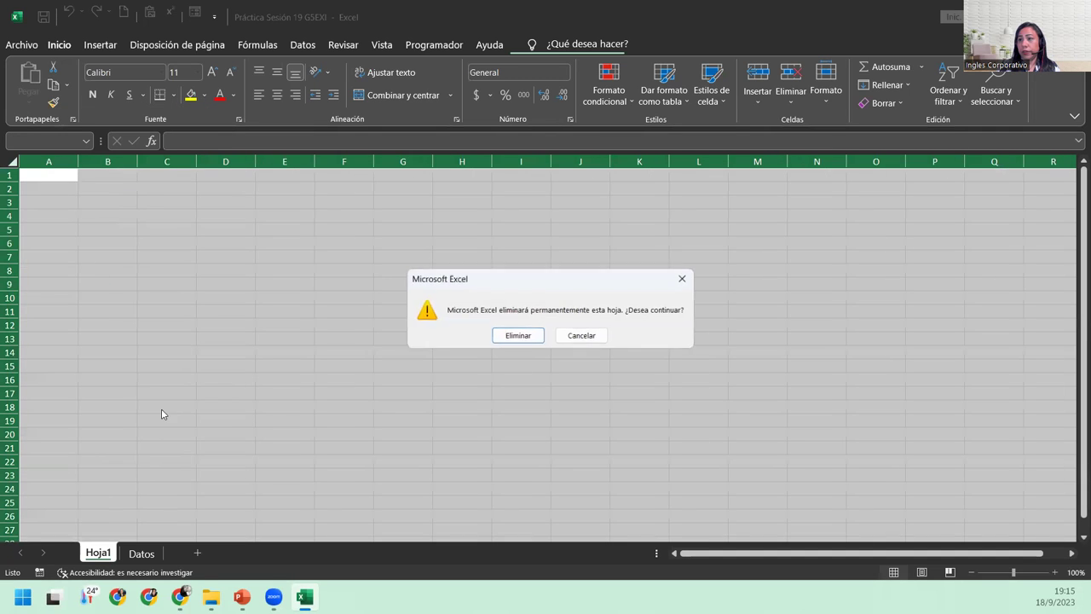
left_click(519, 335)
- From the Datos table, create the recommended Suma de Ventas por Producto pivot table
left_click(142, 256)
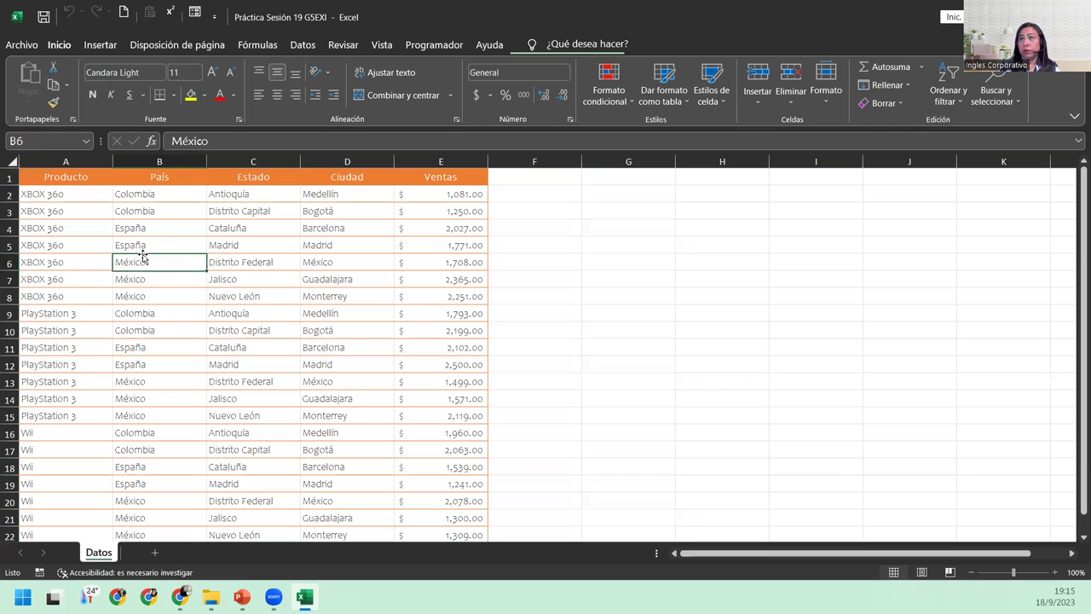
left_click(99, 47)
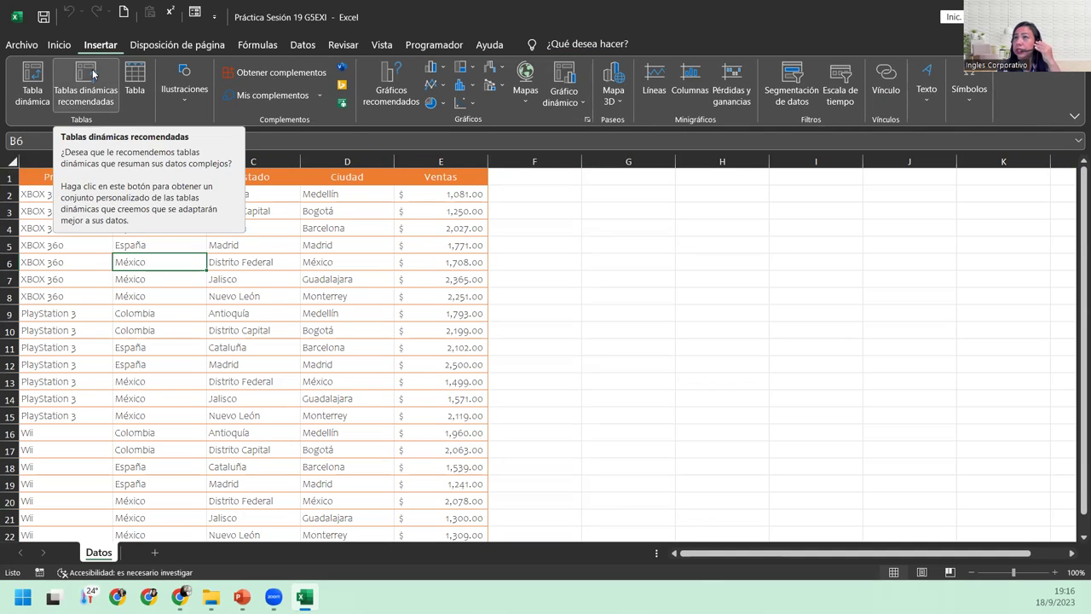
left_click(93, 74)
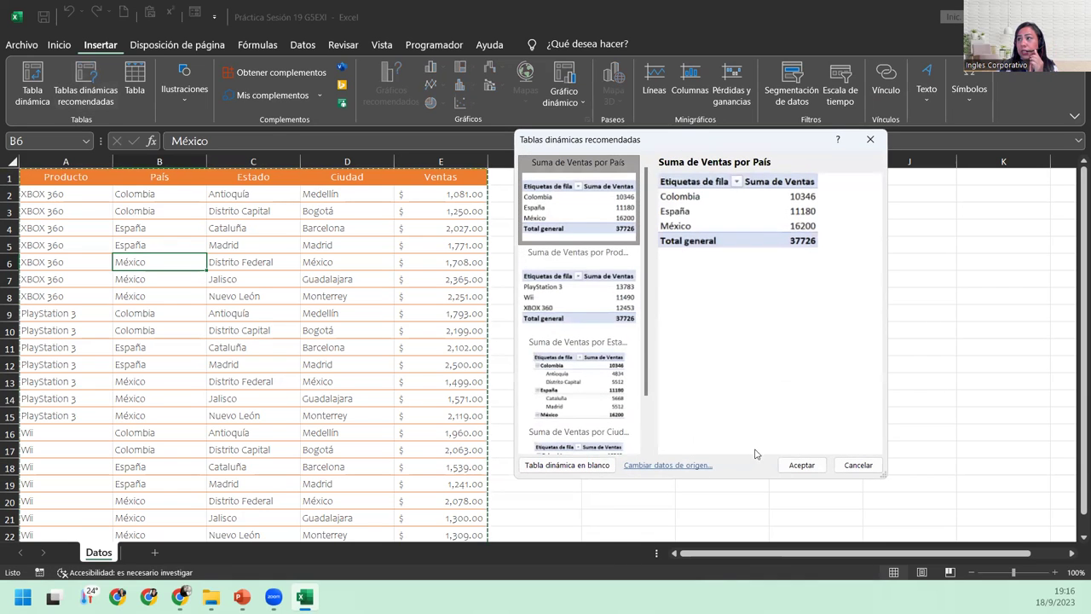
left_click(568, 307)
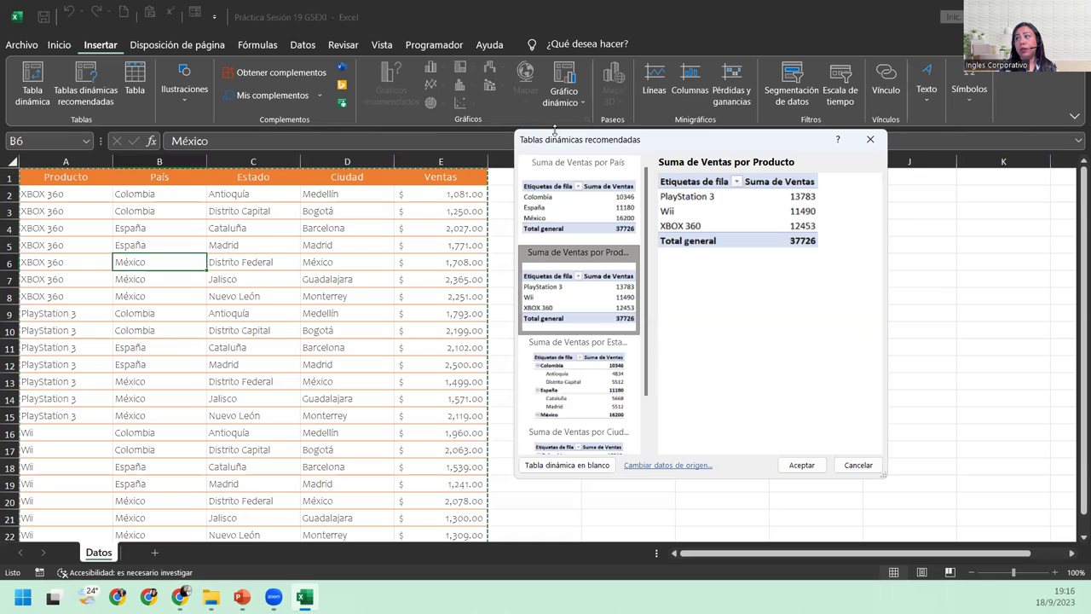
left_click(805, 467)
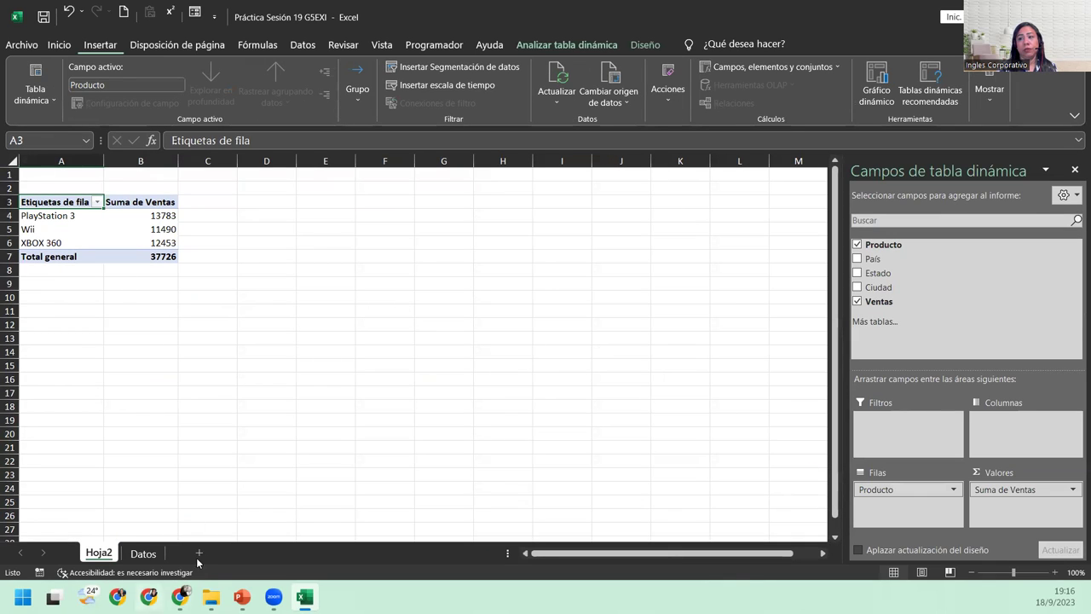
- Move the new sheet after Datos and name it Hoja1
left_click_drag(110, 558, 175, 558)
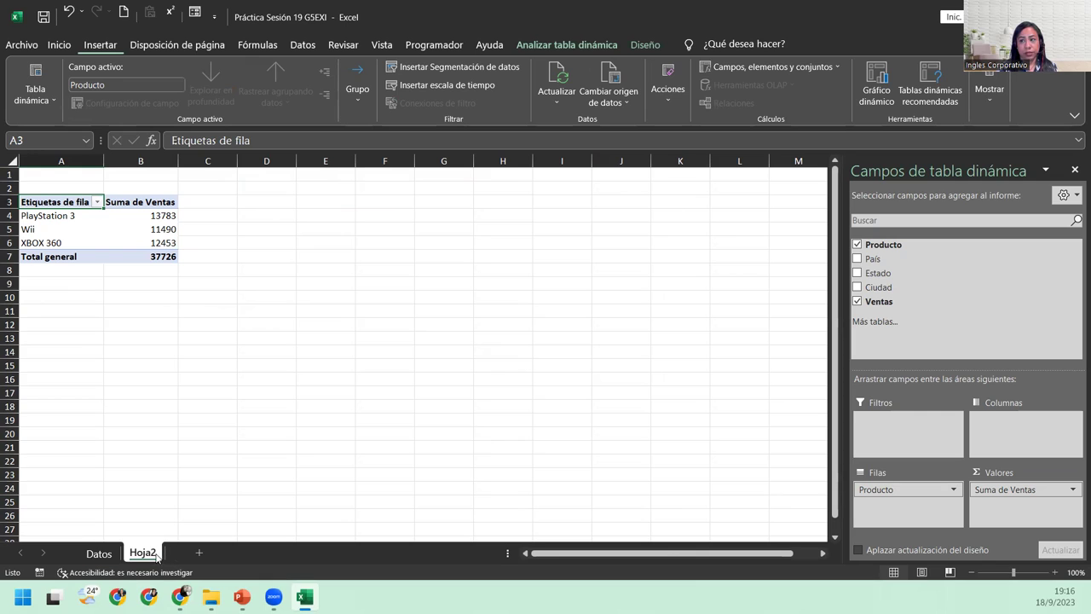
double_click(155, 554)
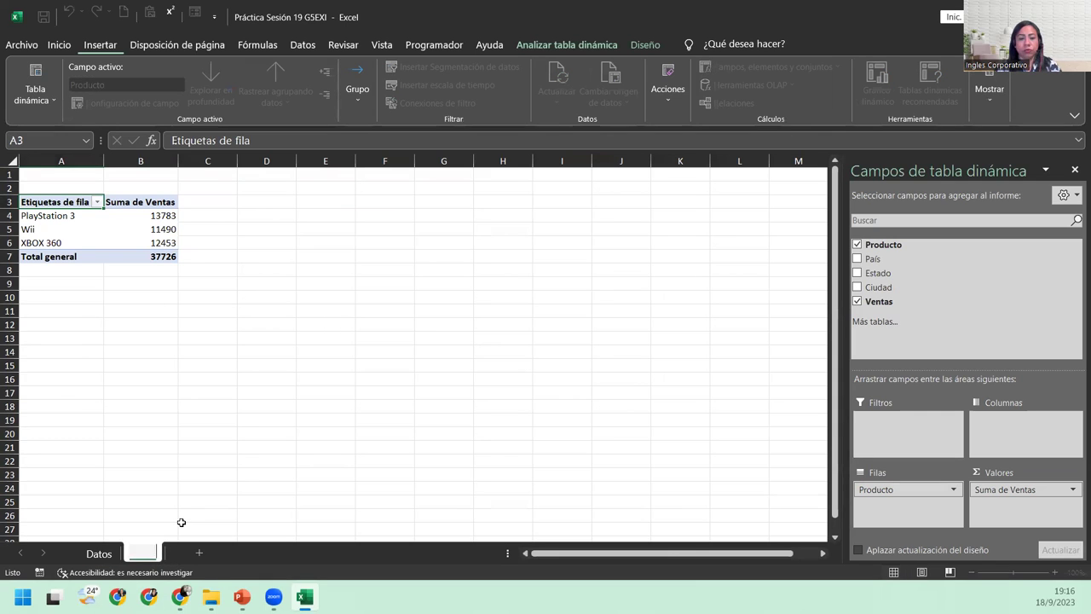
key("Return")
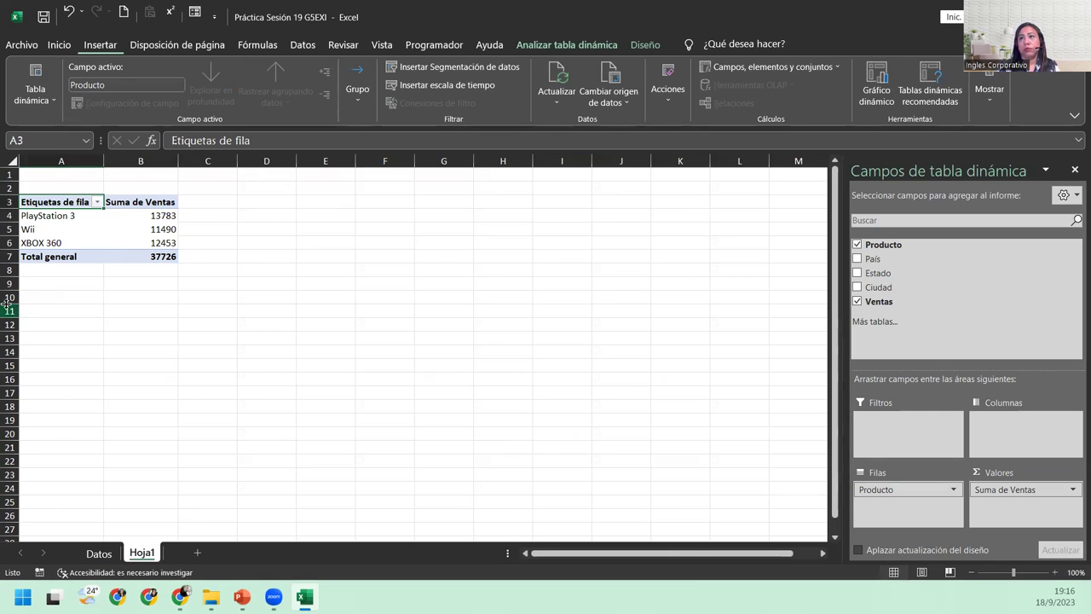
- Select the PlayStation 3 row label and review the pivot table name options
left_click(74, 216)
left_click(52, 95)
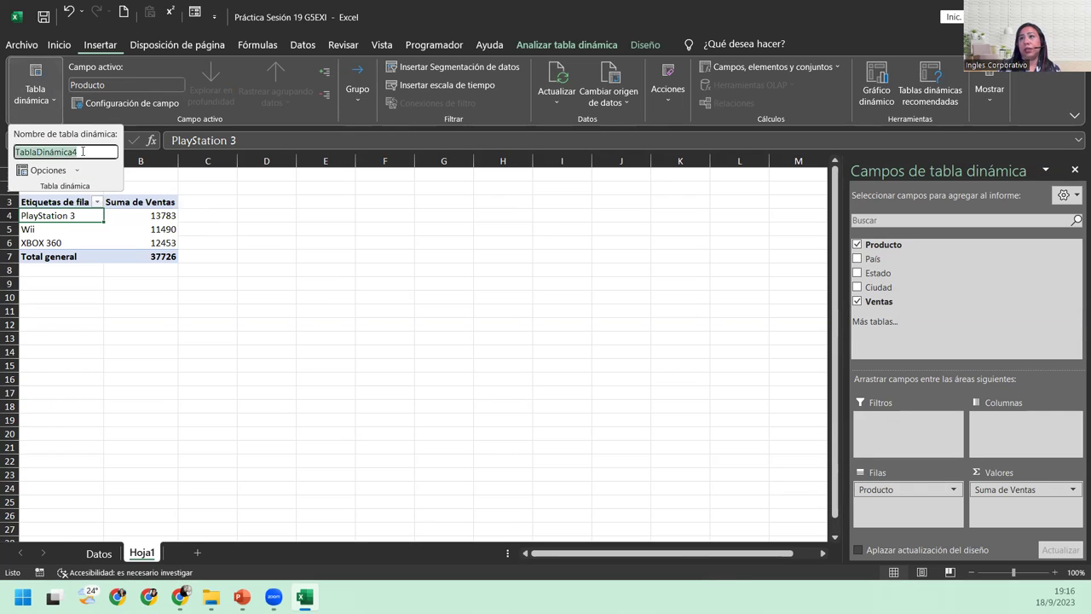
left_click(84, 243)
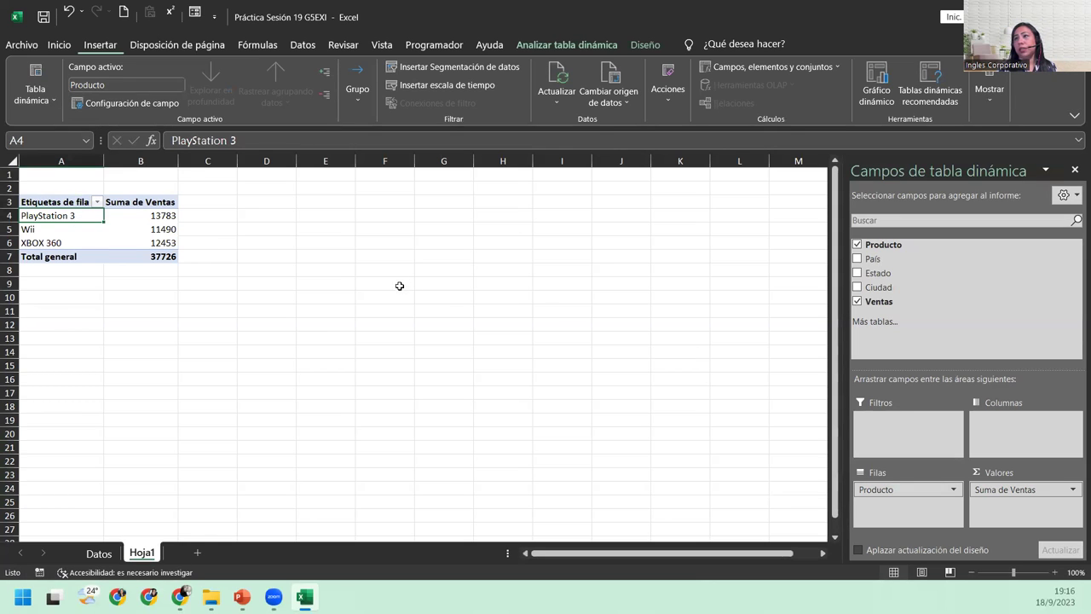
- Format Suma de Ventas as Contabilidad with the $ Español (El Salvador) symbol
left_click(1059, 492)
left_click(1054, 475)
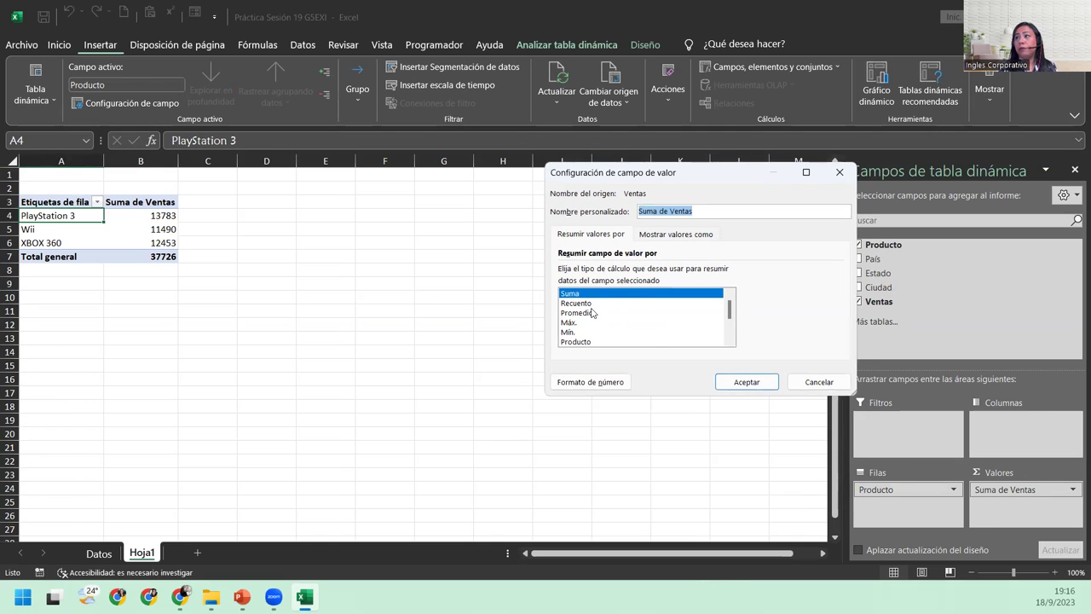
left_click(594, 381)
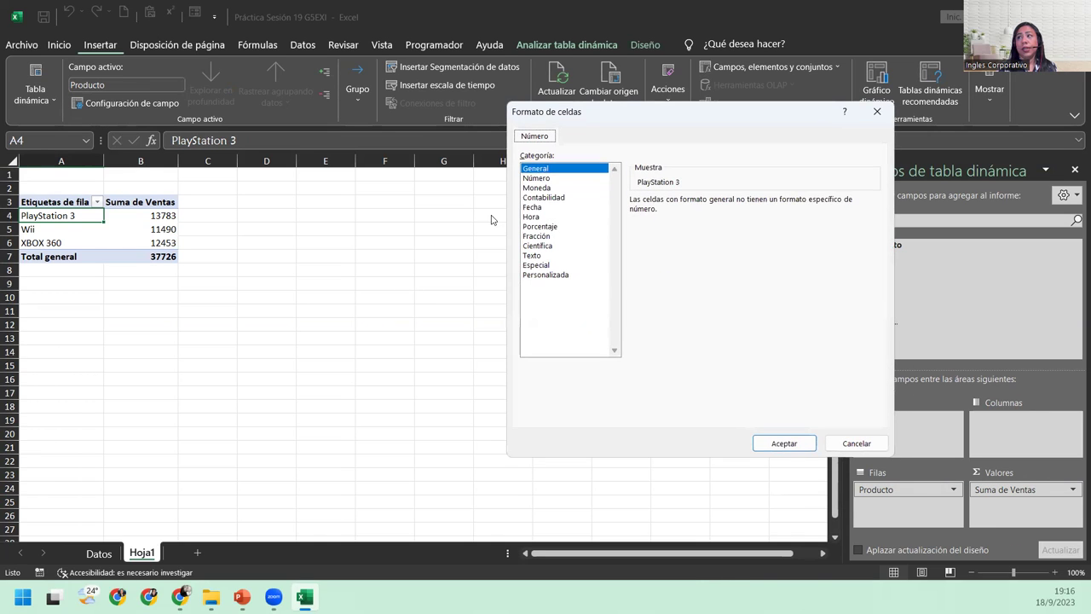
left_click(570, 197)
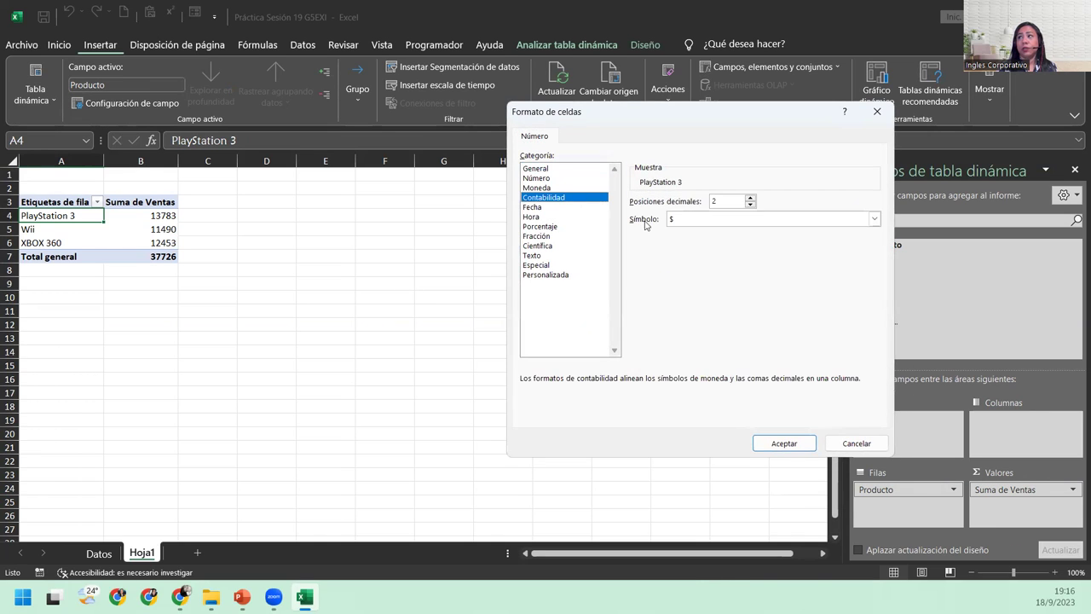
left_click(772, 220)
scroll(724, 341, "down", 1)
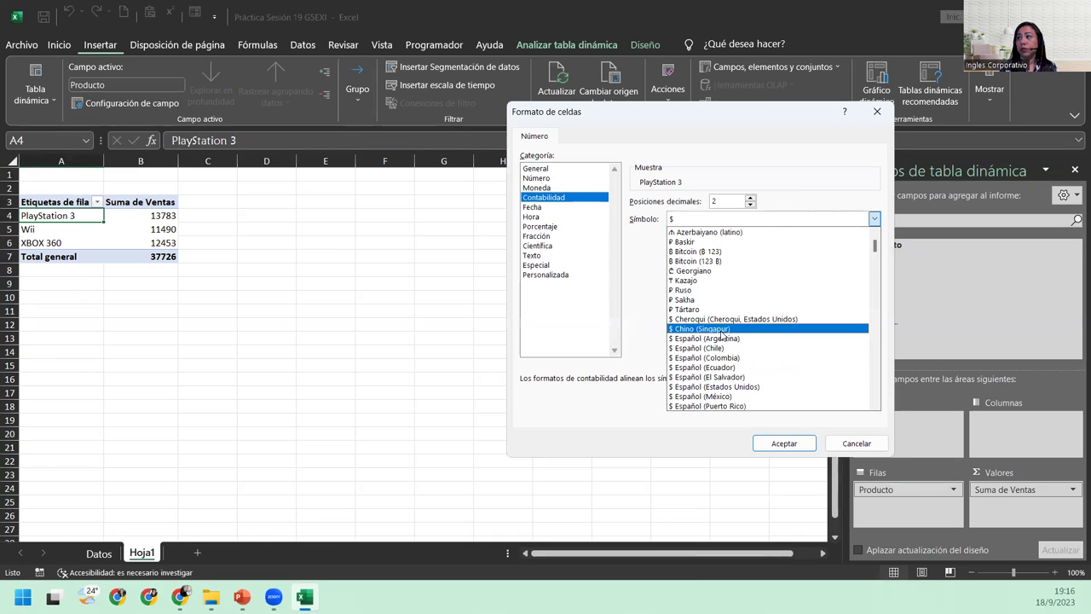
left_click(724, 379)
left_click(792, 445)
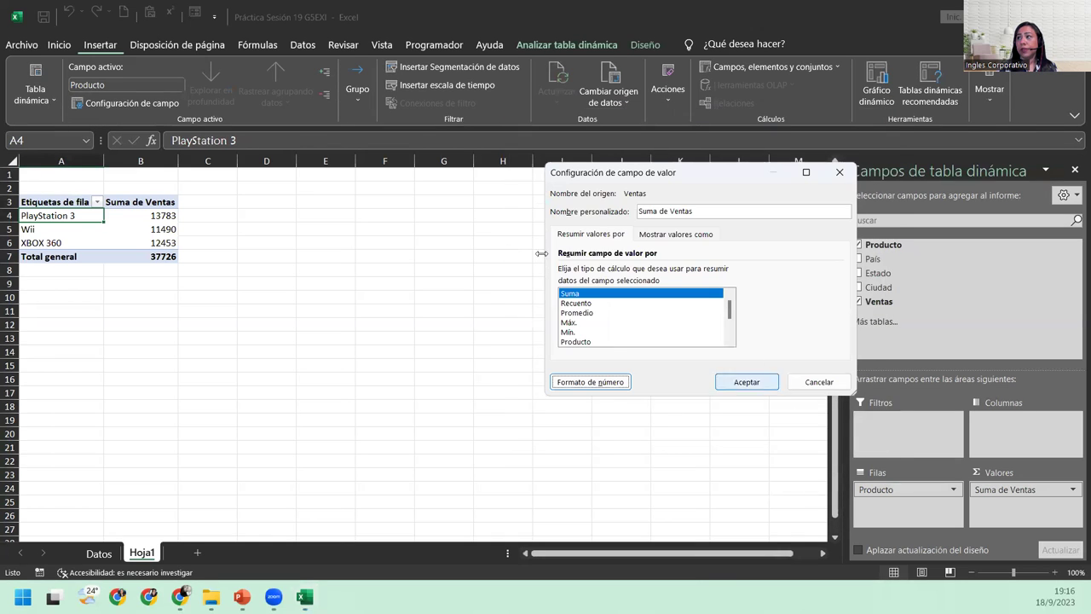
left_click(747, 380)
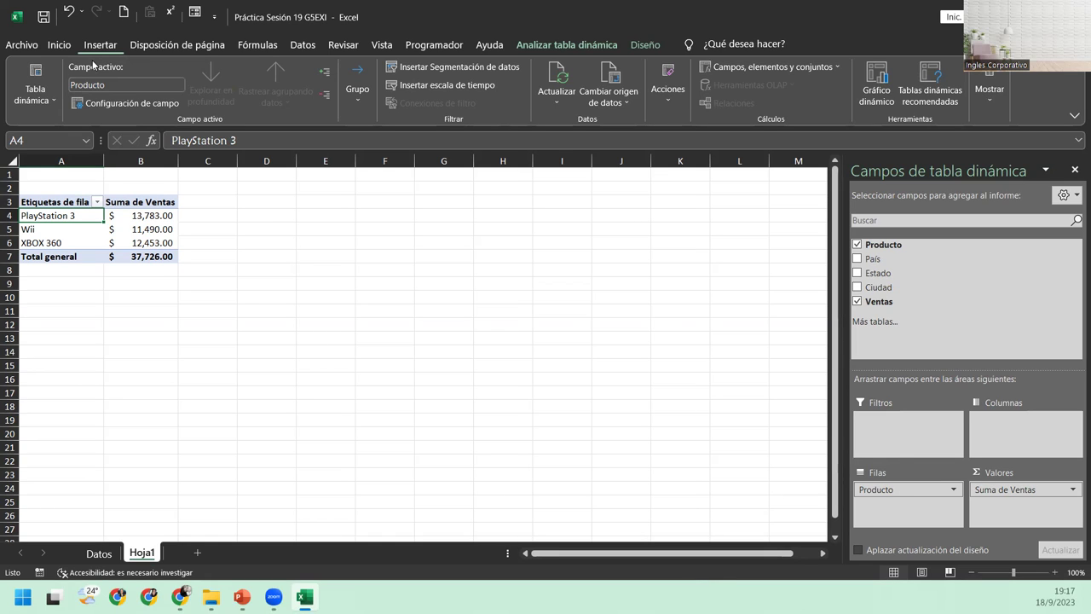
left_click(1073, 491)
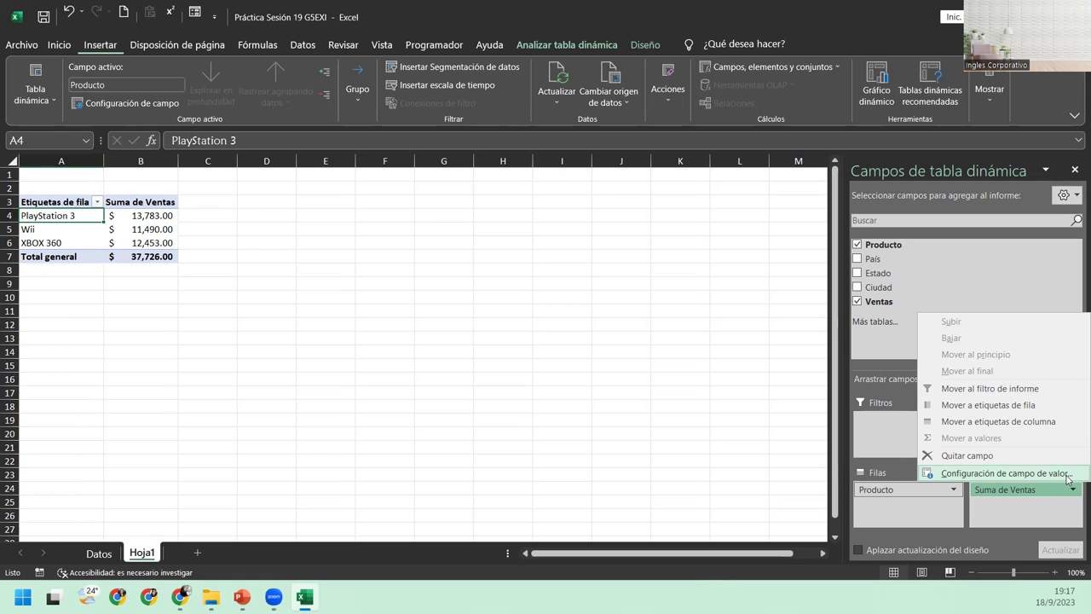
left_click(1007, 226)
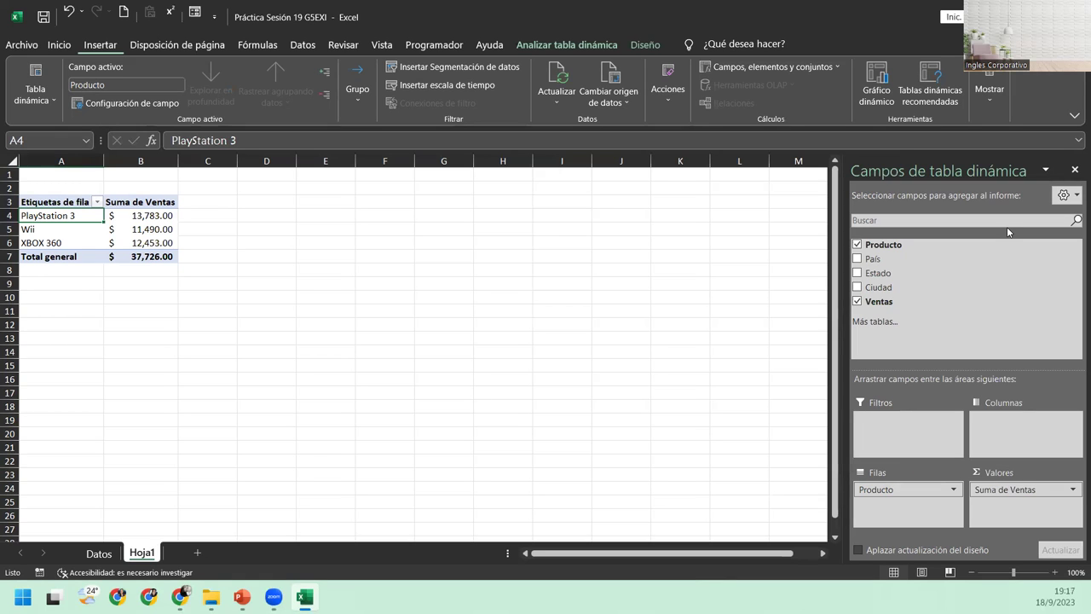
left_click(1025, 488)
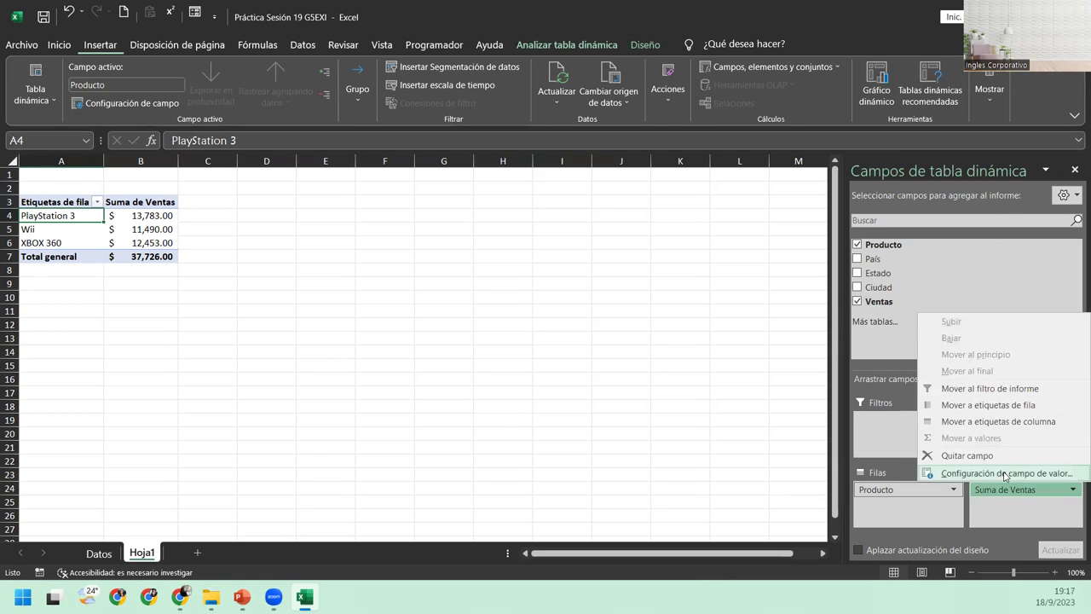
left_click(963, 404)
left_click(591, 382)
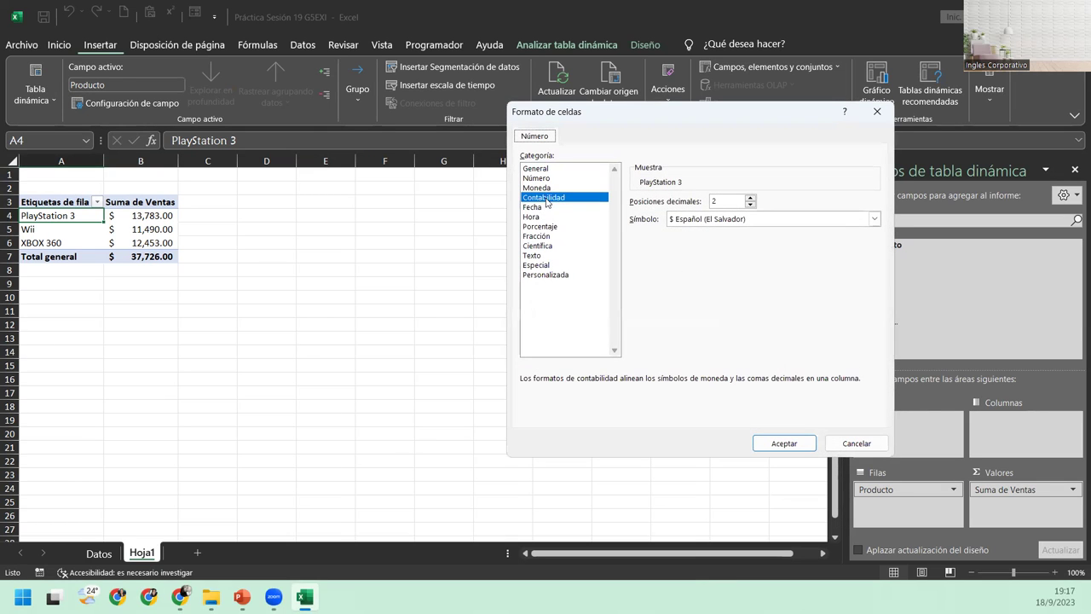
left_click(802, 223)
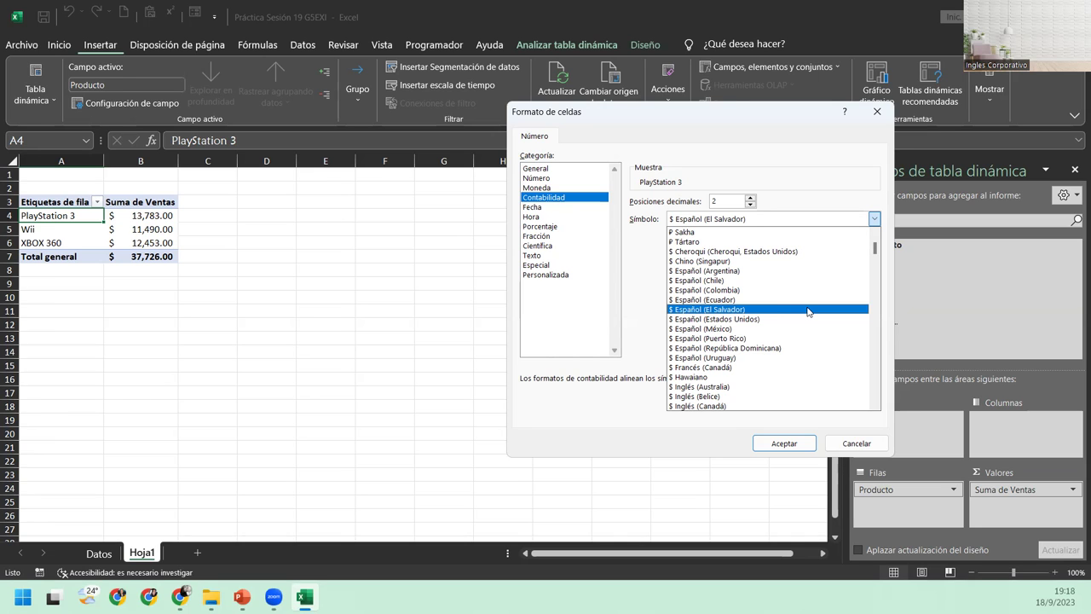
left_click(835, 445)
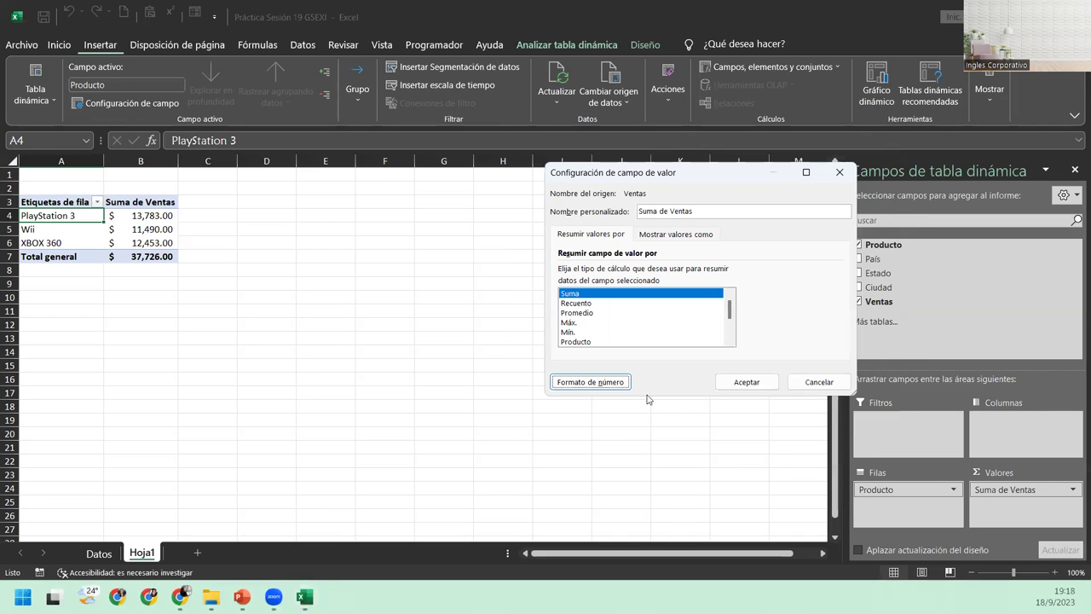
left_click(803, 390)
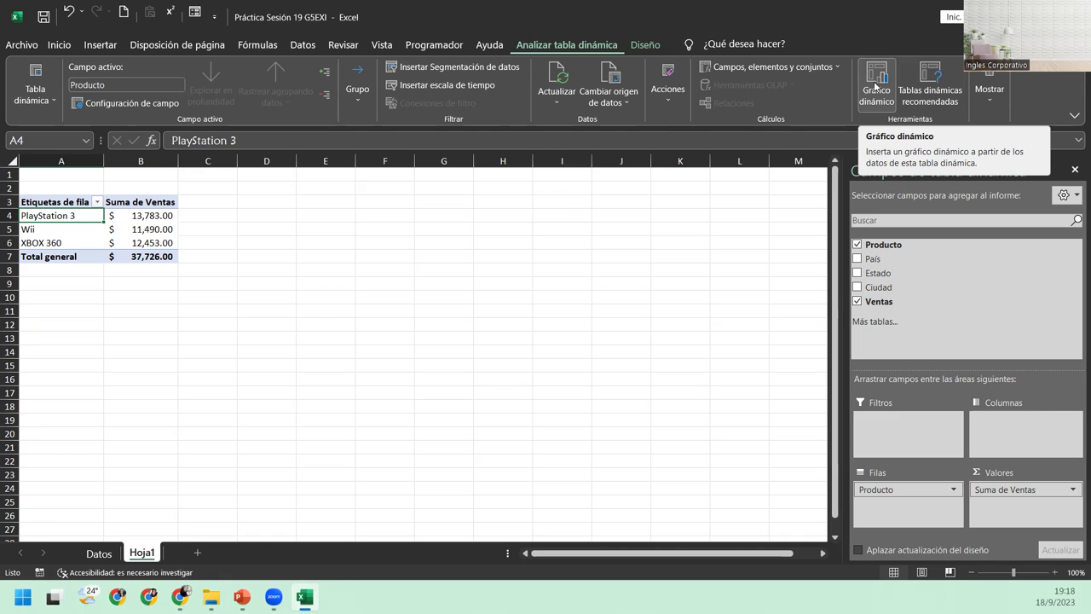
- Insert a Línea con marcadores pivot chart of Suma de Ventas by product
left_click(875, 84)
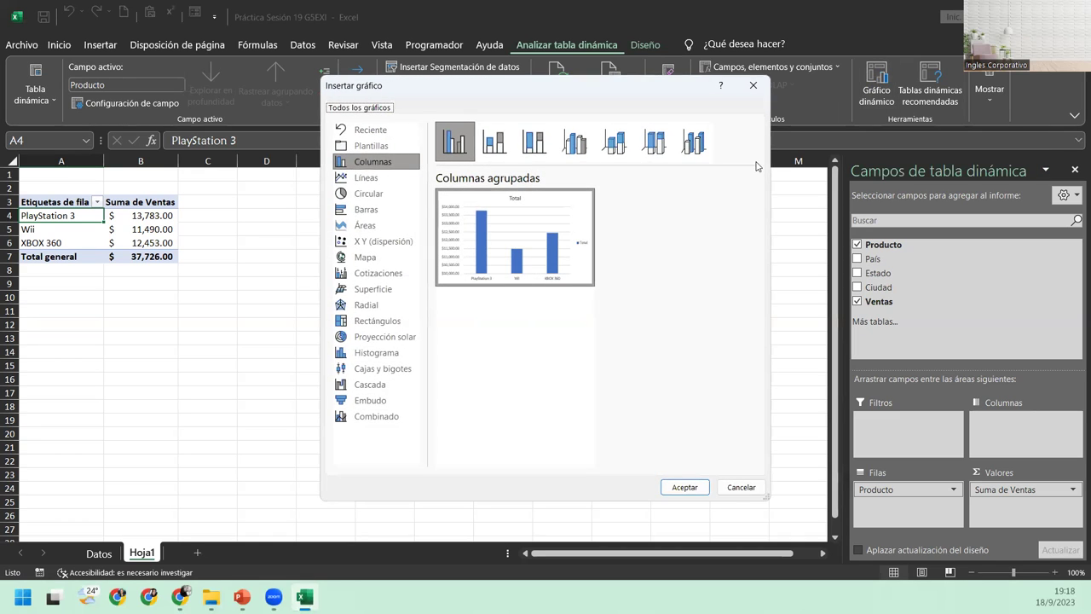
left_click(365, 176)
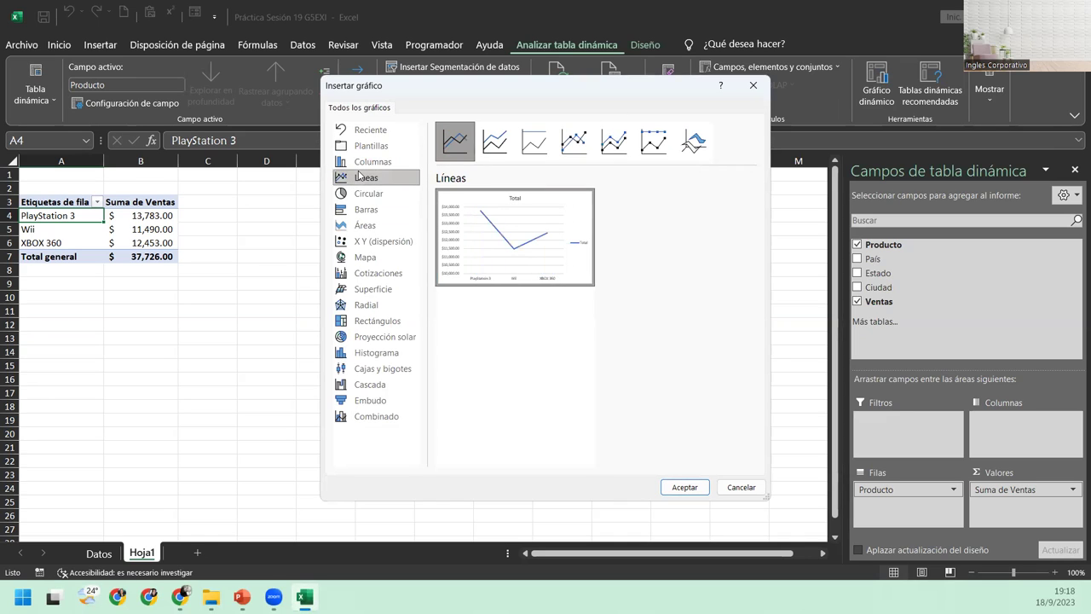
mouse_move(511, 243)
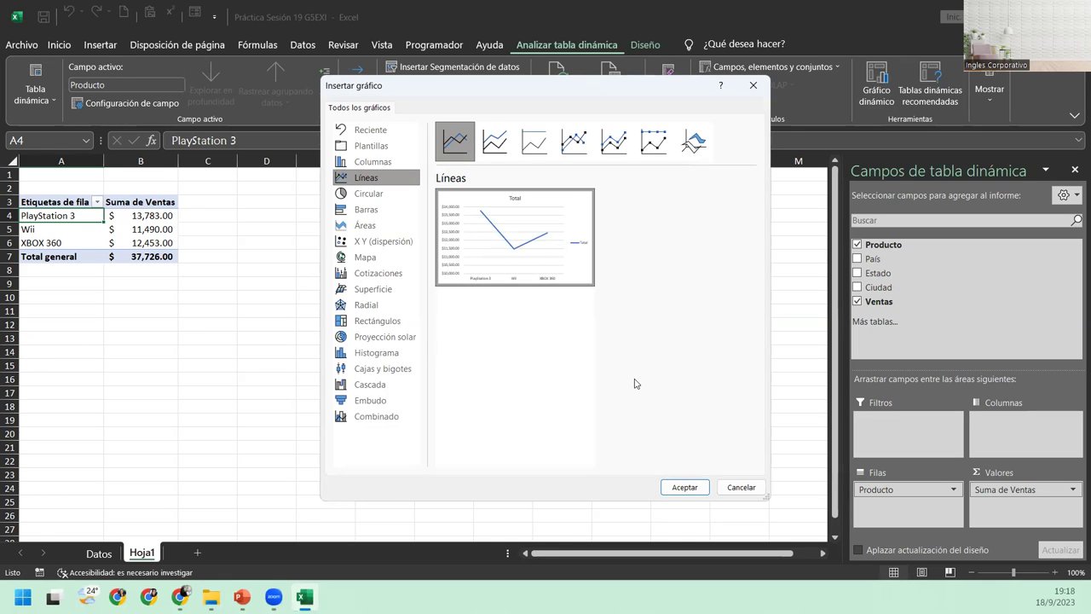
left_click(581, 144)
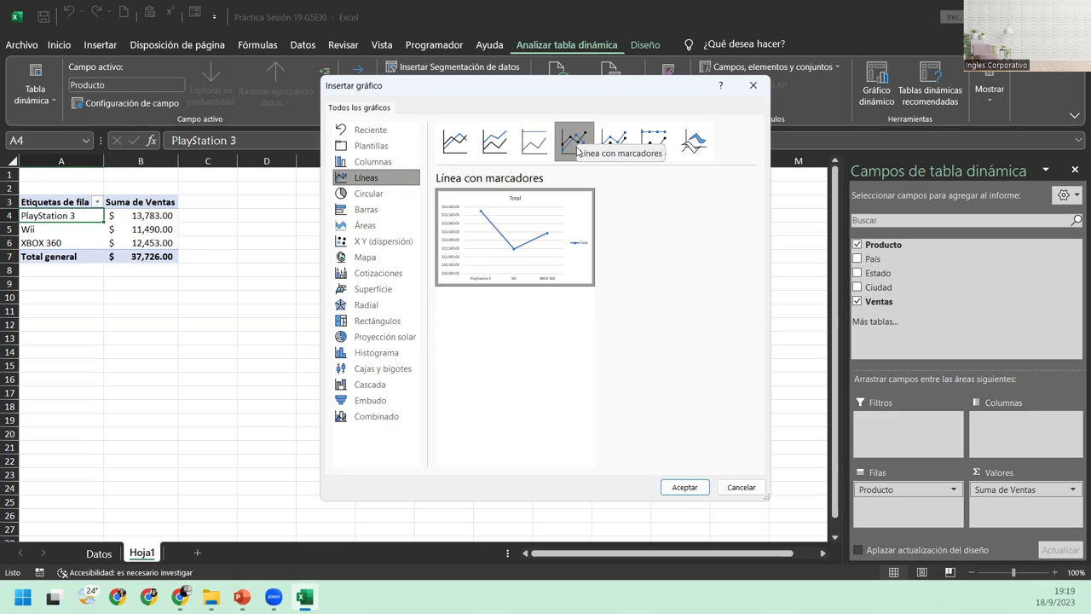
left_click(685, 486)
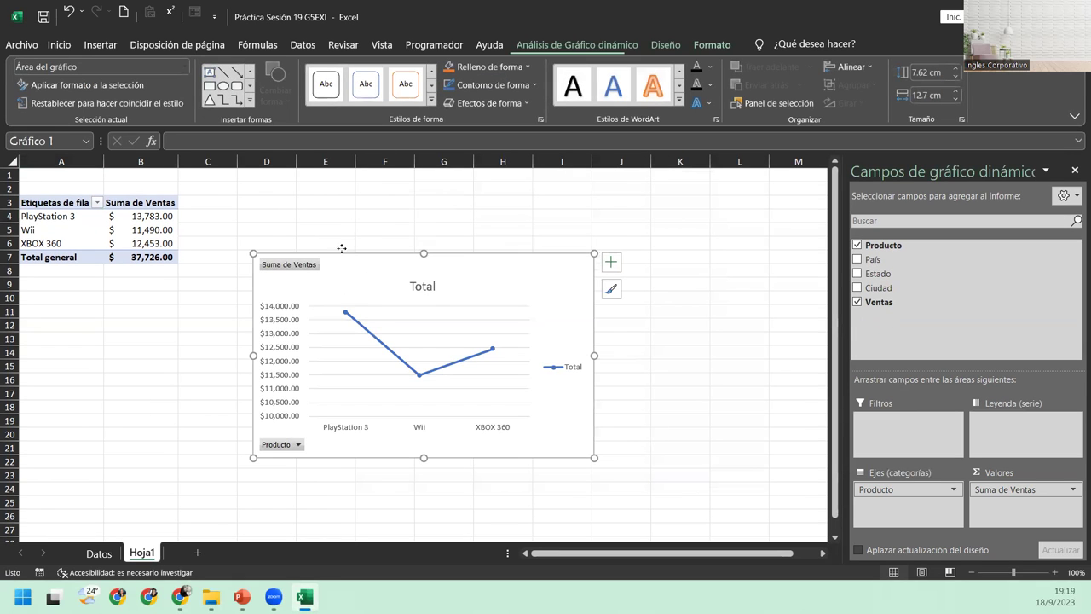
- Move the line chart up beside the pivot table, starting at column C, and select it
left_click_drag(341, 248, 303, 225)
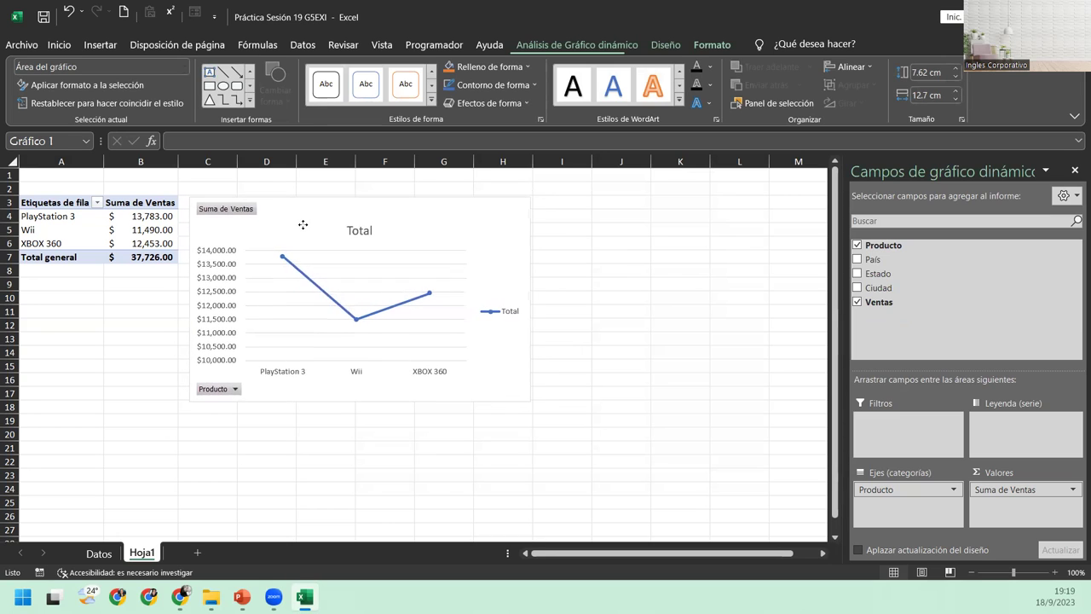
left_click(303, 224)
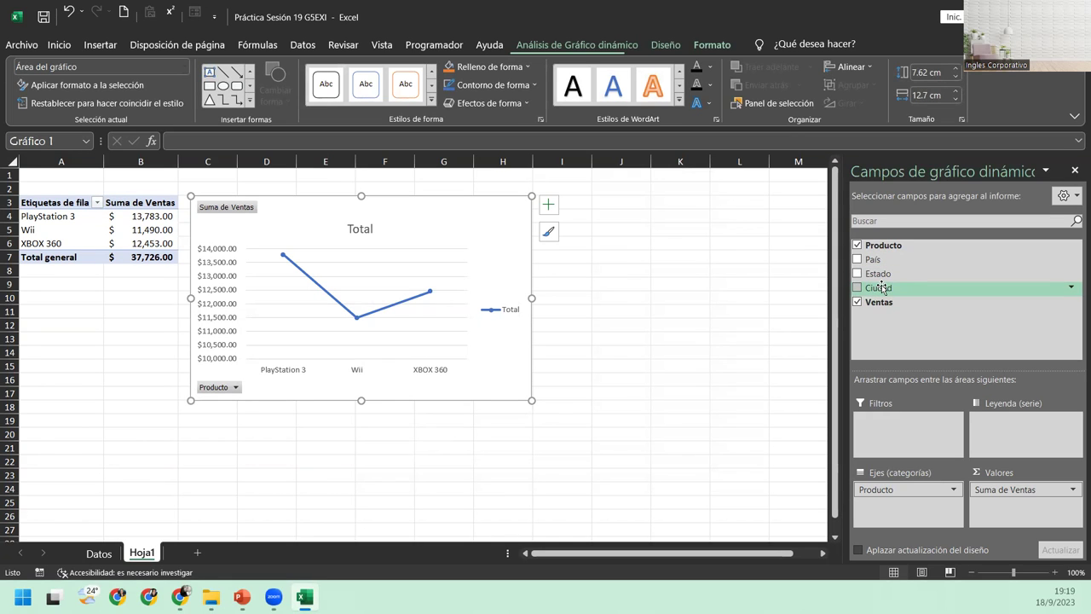
- Put Ciudad on the axis and Producto in the legend, then move the chart right of the table
left_click_drag(881, 287, 894, 489)
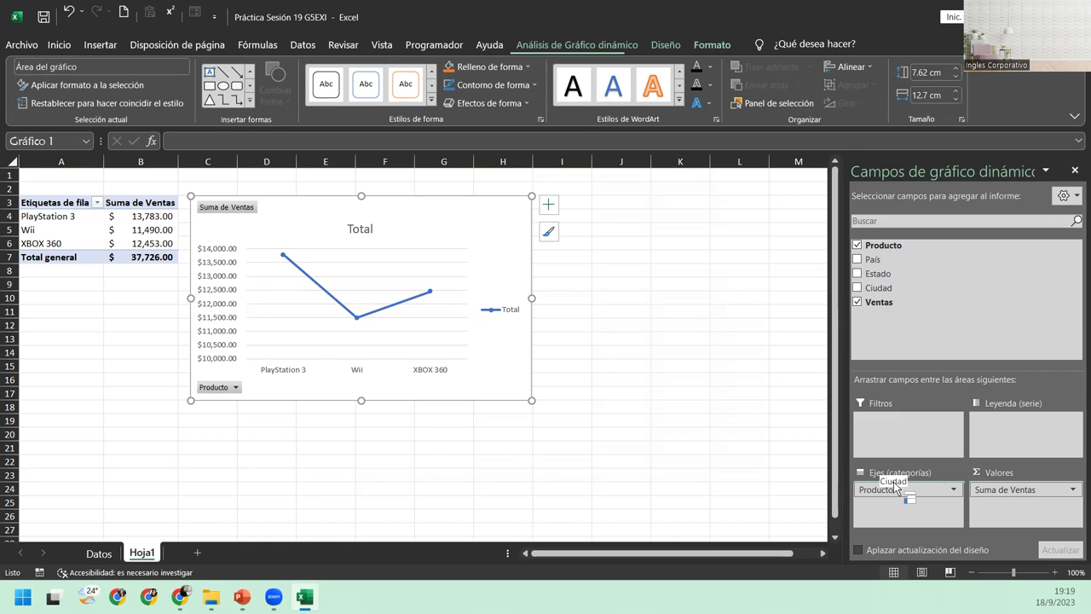
left_click_drag(895, 488, 894, 485)
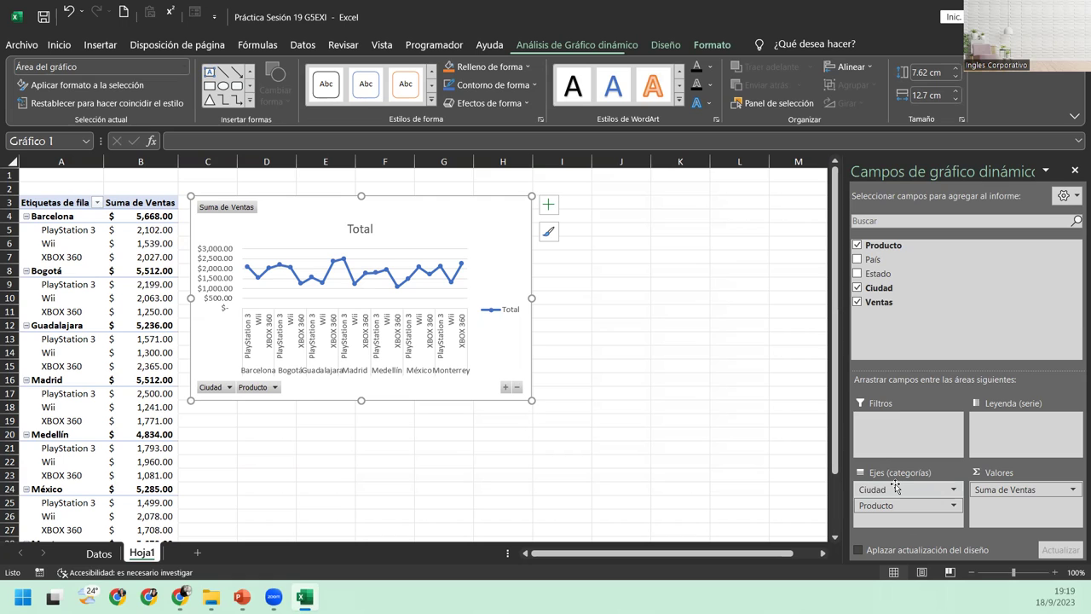
left_click_drag(895, 489, 999, 435)
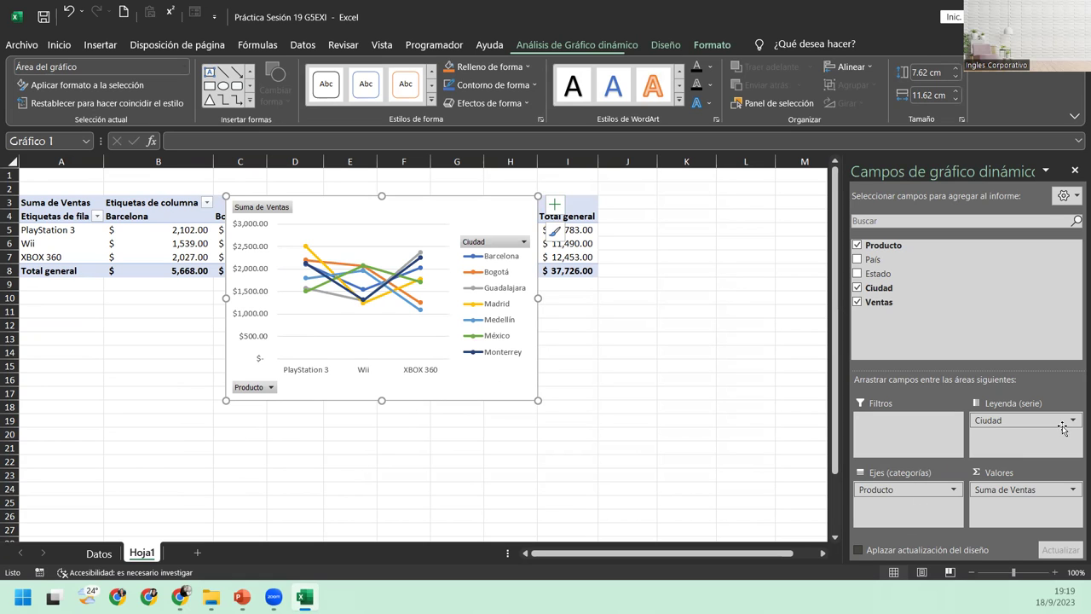
mouse_move(1013, 421)
left_mouse_down()
mouse_move(995, 465)
mouse_move(887, 488)
mouse_move(926, 516)
mouse_move(1004, 437)
left_mouse_up()
left_click_drag(341, 205, 516, 203)
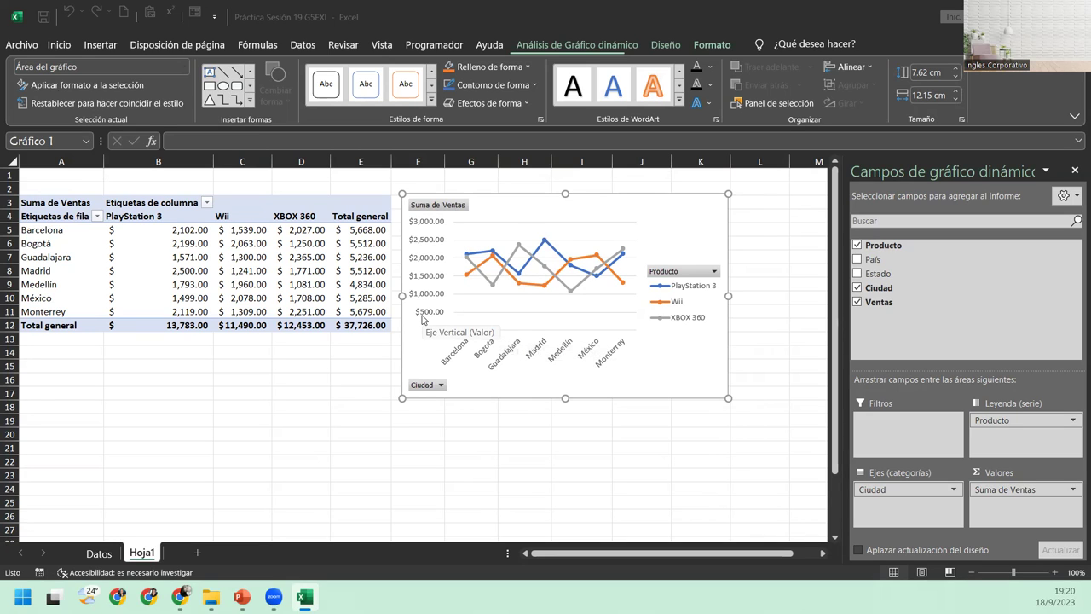
- Close the Formato del área del gráfico pane and return to cell C8 in the pivot table
left_click(417, 352)
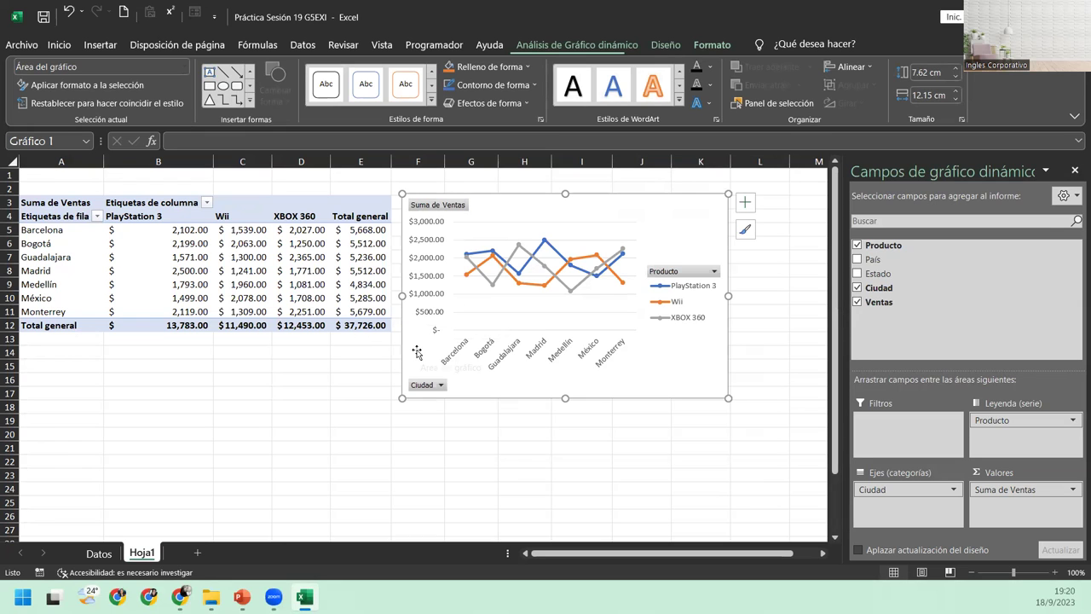
double_click(417, 352)
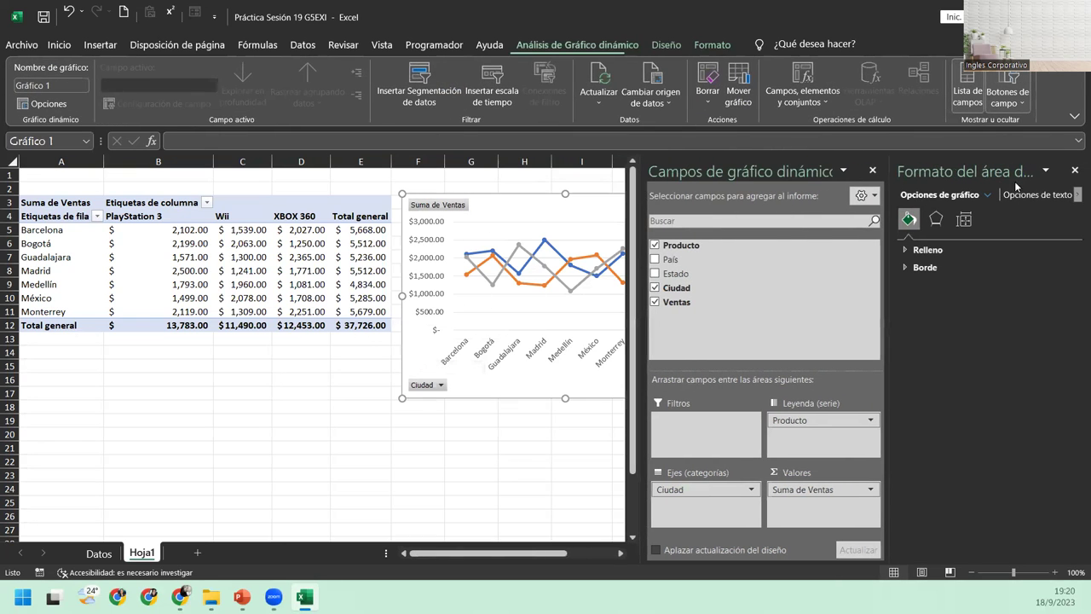
left_click(1075, 170)
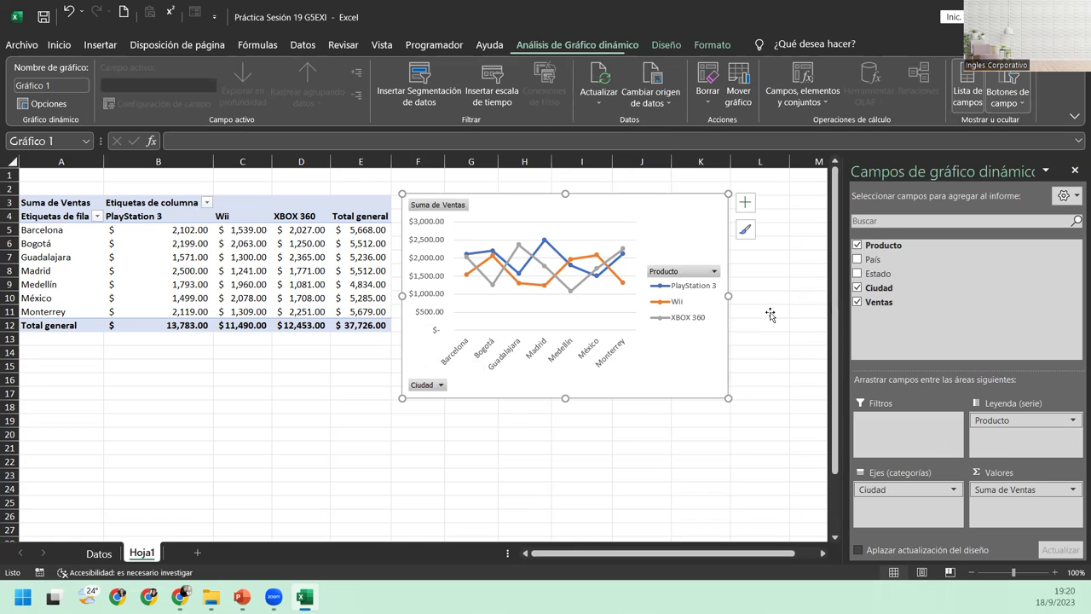
left_click(244, 271)
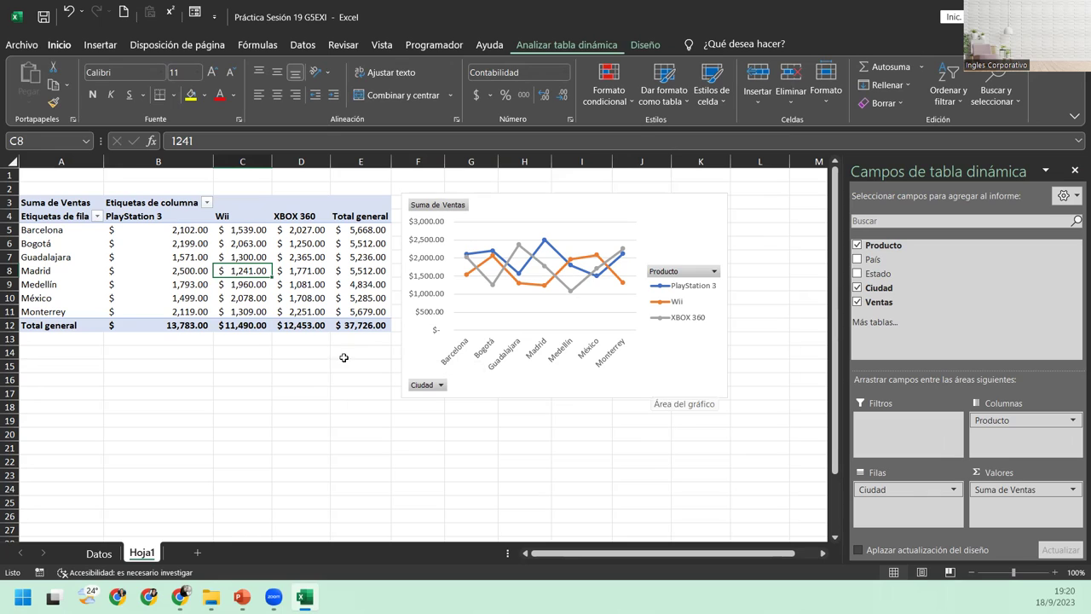
- Remove the Total general column via Eliminar total general, check the table, then undo it
right_click(371, 219)
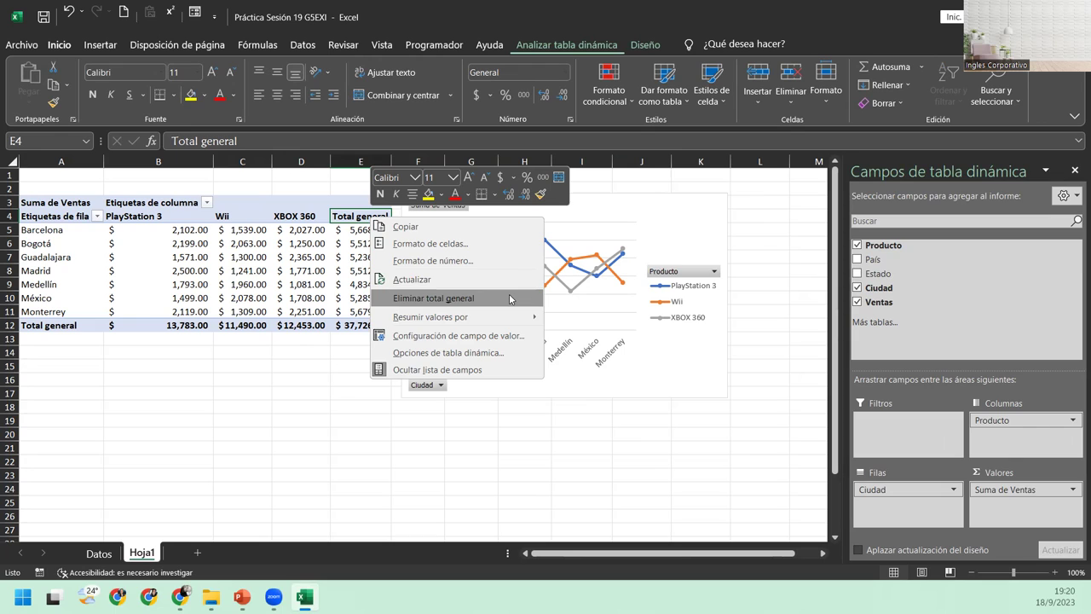
left_click(510, 299)
left_click(228, 268)
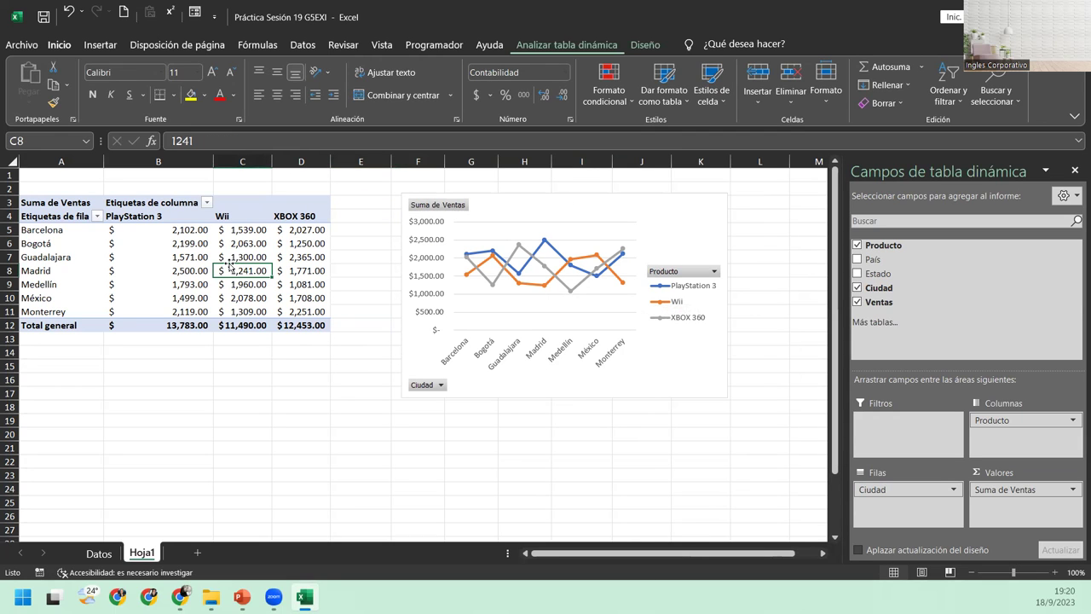
left_click(187, 252)
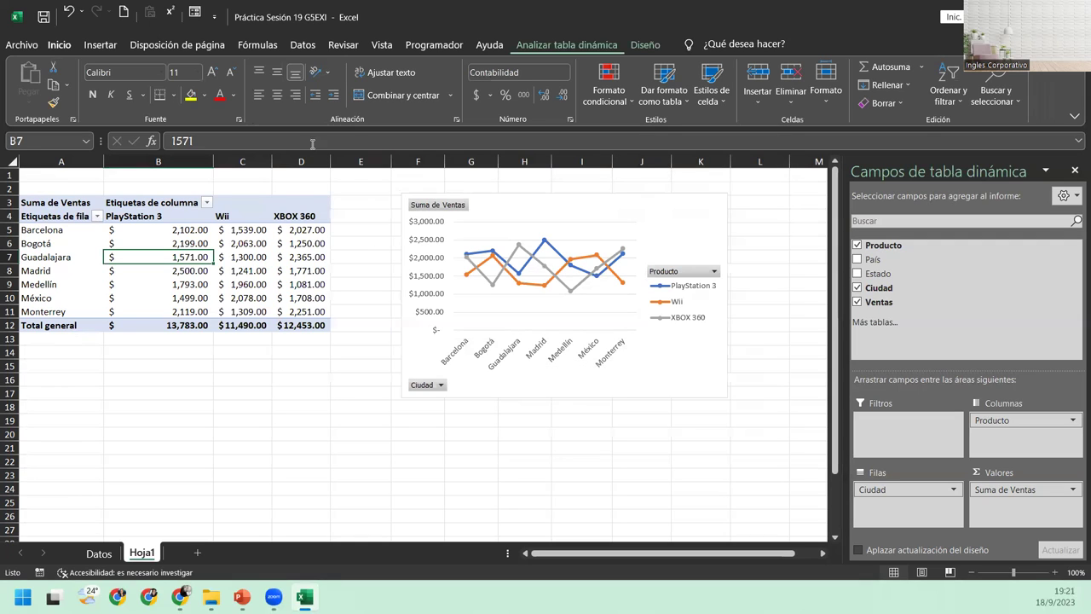
left_click(73, 17)
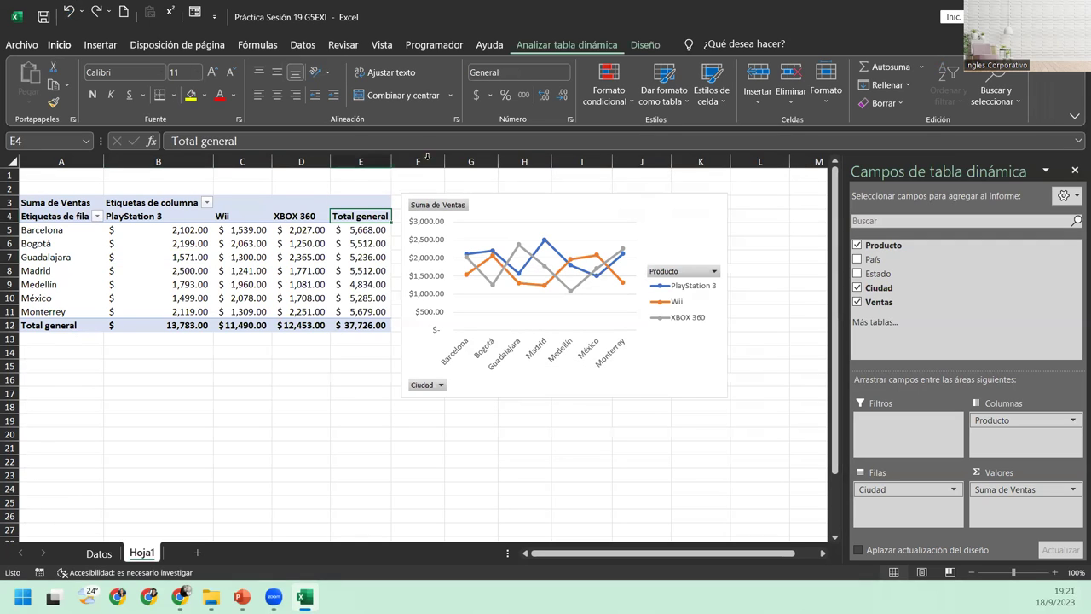
- Remove the Total general column again so the table ends at XBOX 360
right_click(368, 216)
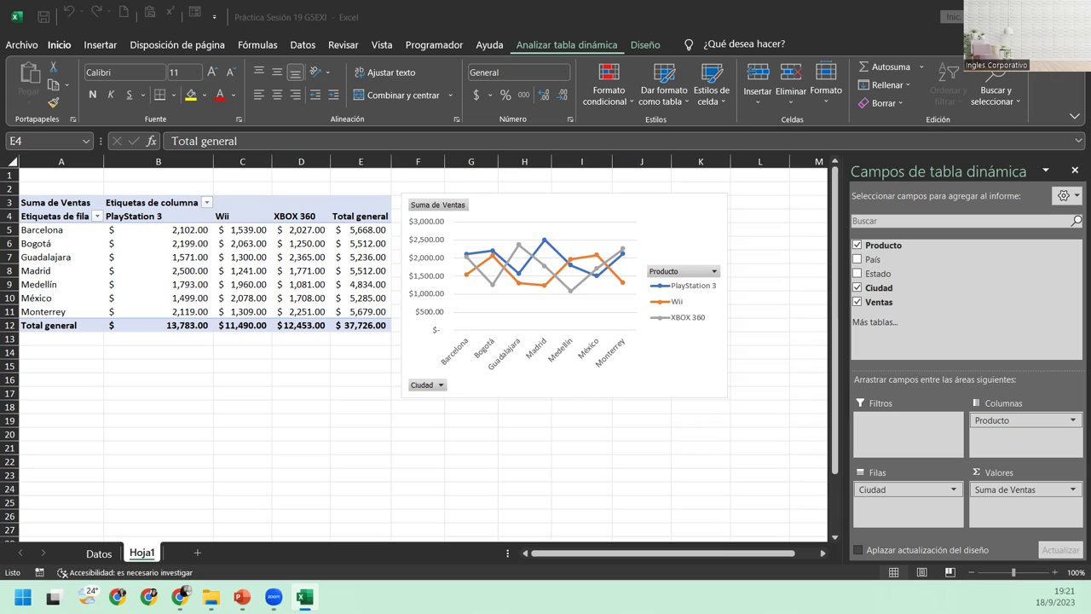
left_click(346, 211)
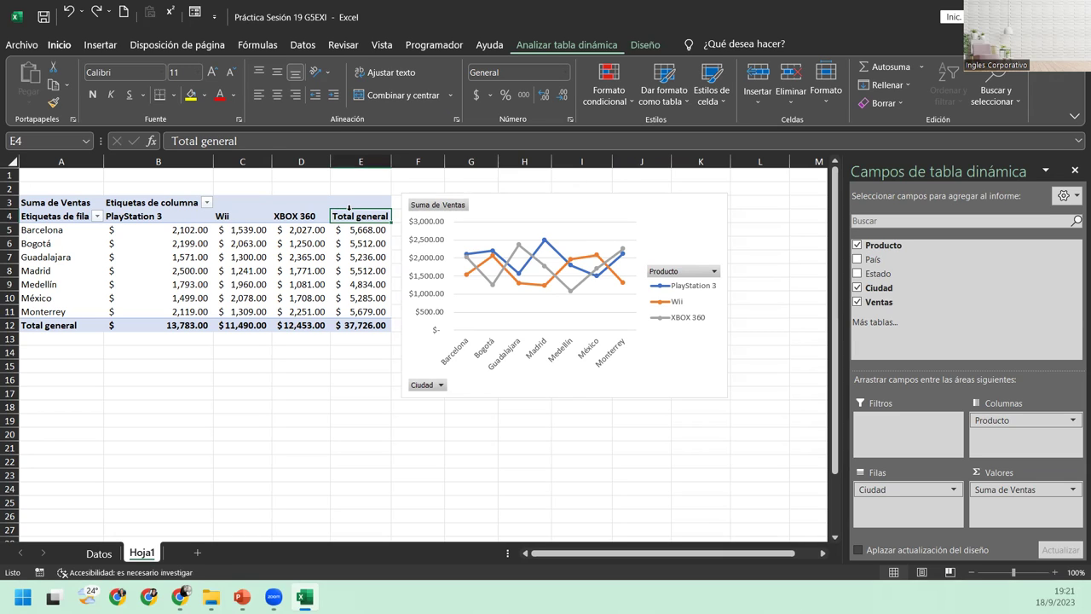
right_click(352, 217)
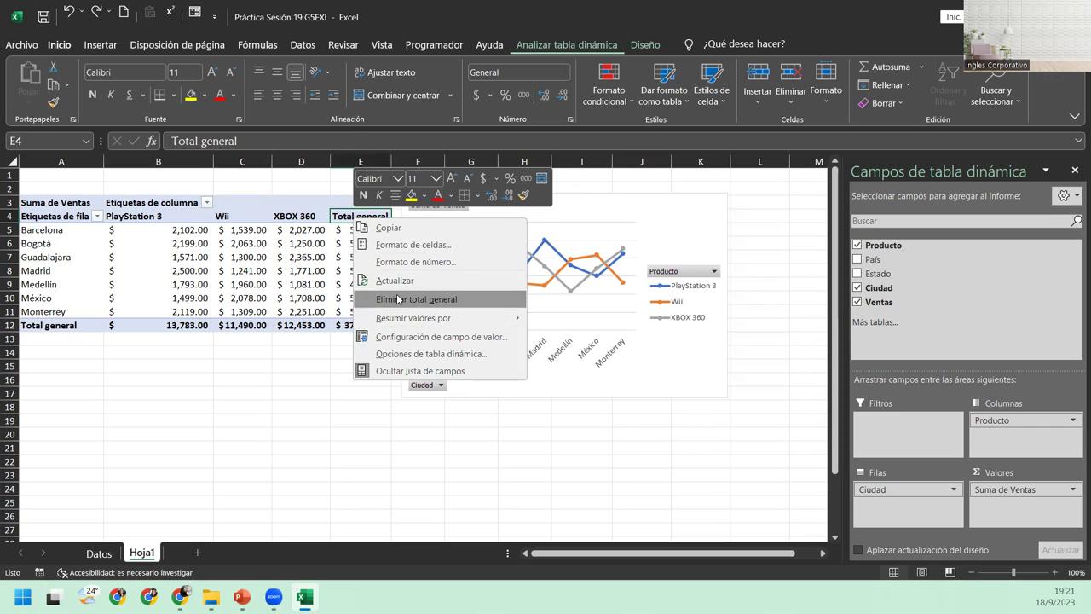
left_click(384, 317)
left_click(278, 268)
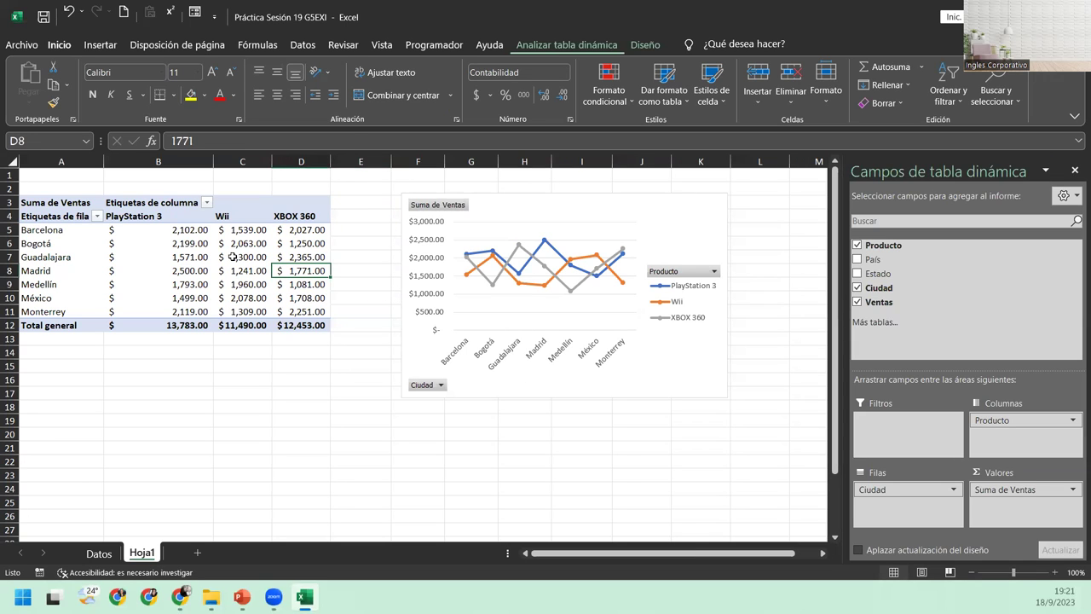
mouse_move(233, 261)
- Move and enlarge the line chart beside the table, then switch to the Datos sheet
left_click(460, 193)
left_click_drag(461, 194, 435, 180)
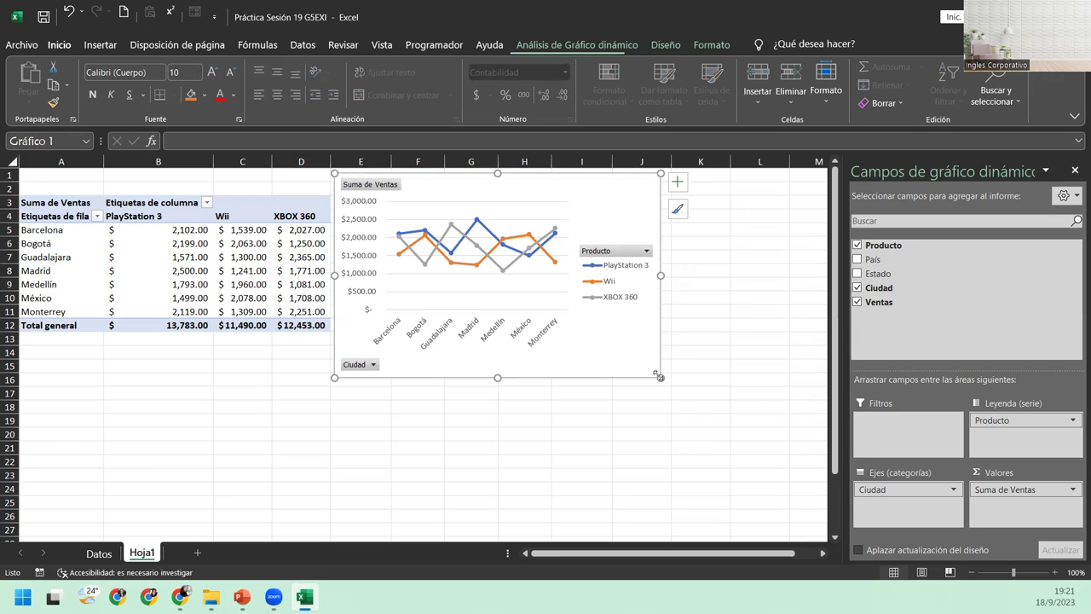
left_click_drag(661, 377, 791, 450)
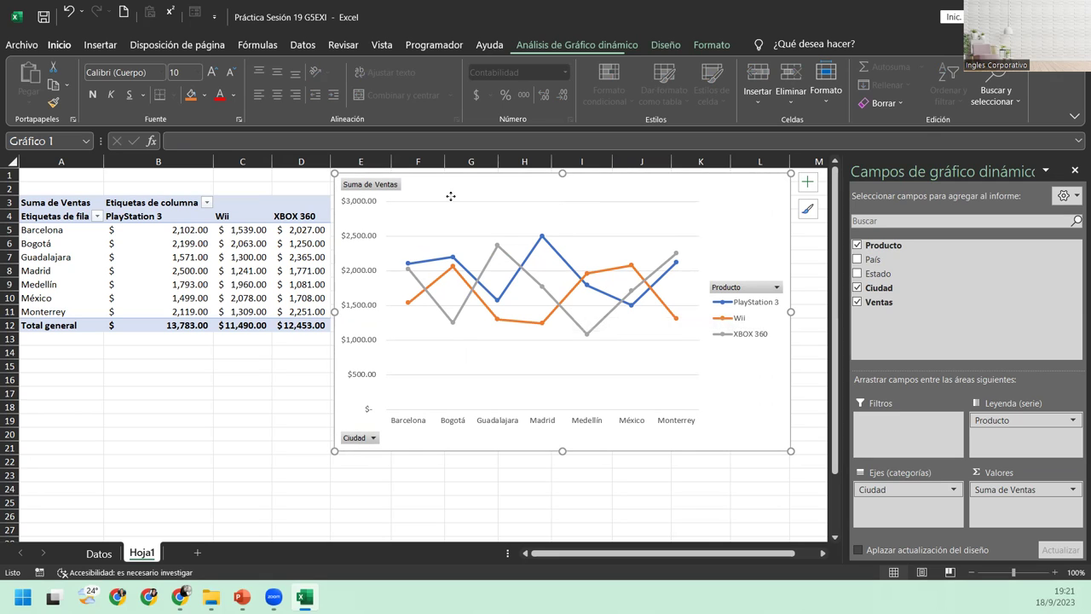
left_click_drag(450, 196, 447, 204)
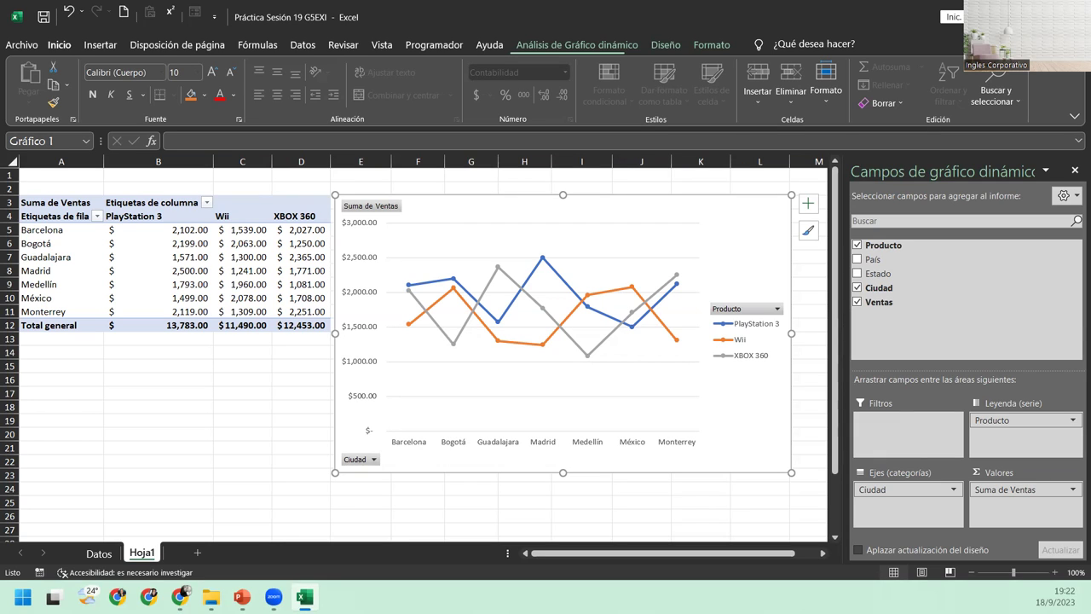
left_click(75, 243)
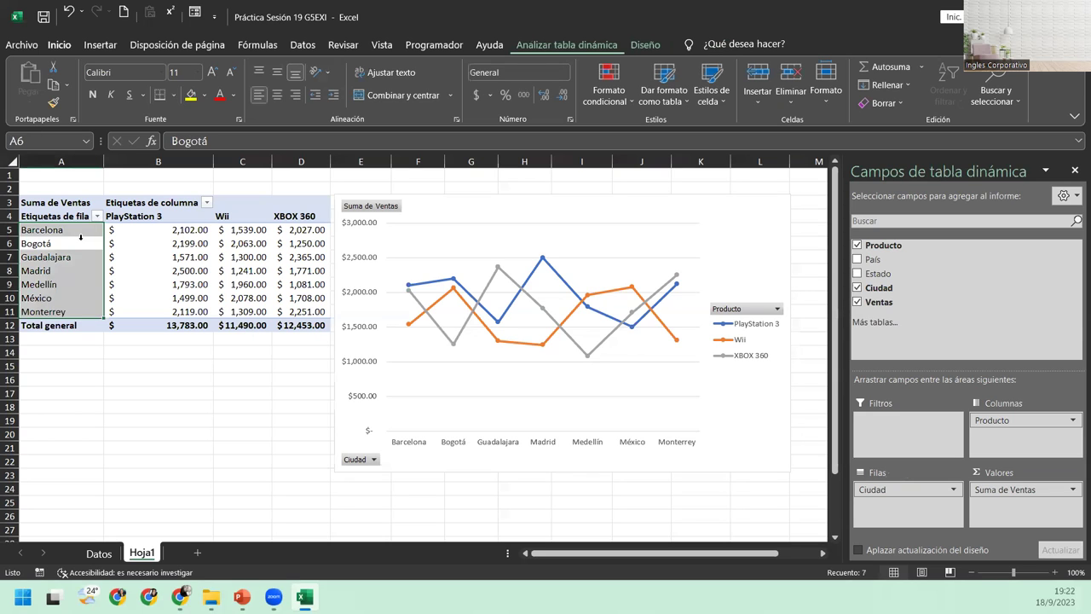
left_click(99, 553)
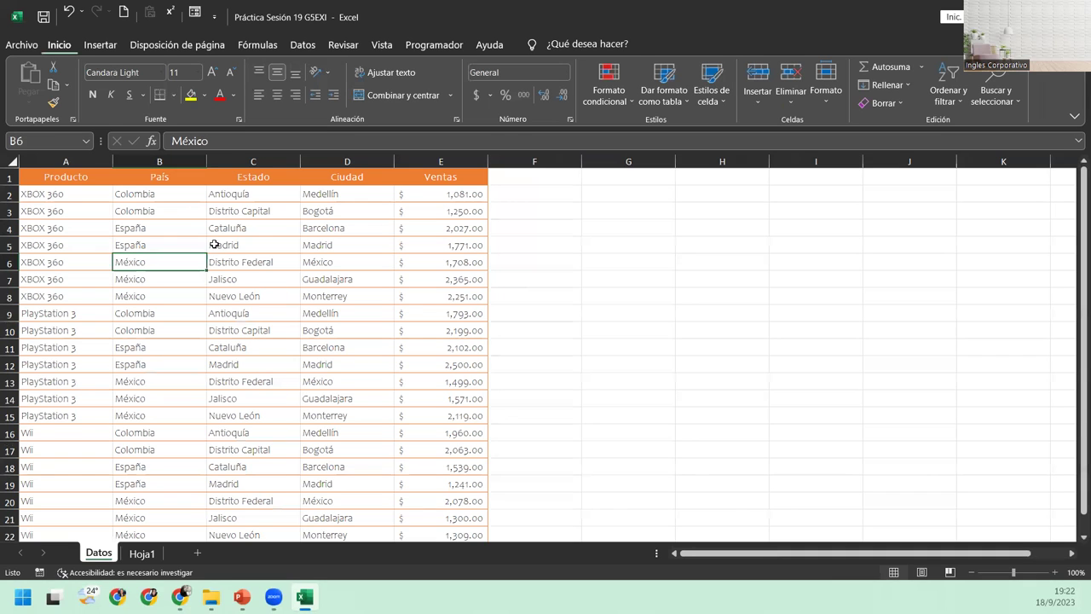
- Use Insertar > Gráfico dinámico to begin a pivot chart from Datos!$A$1:$E$22
left_click(95, 47)
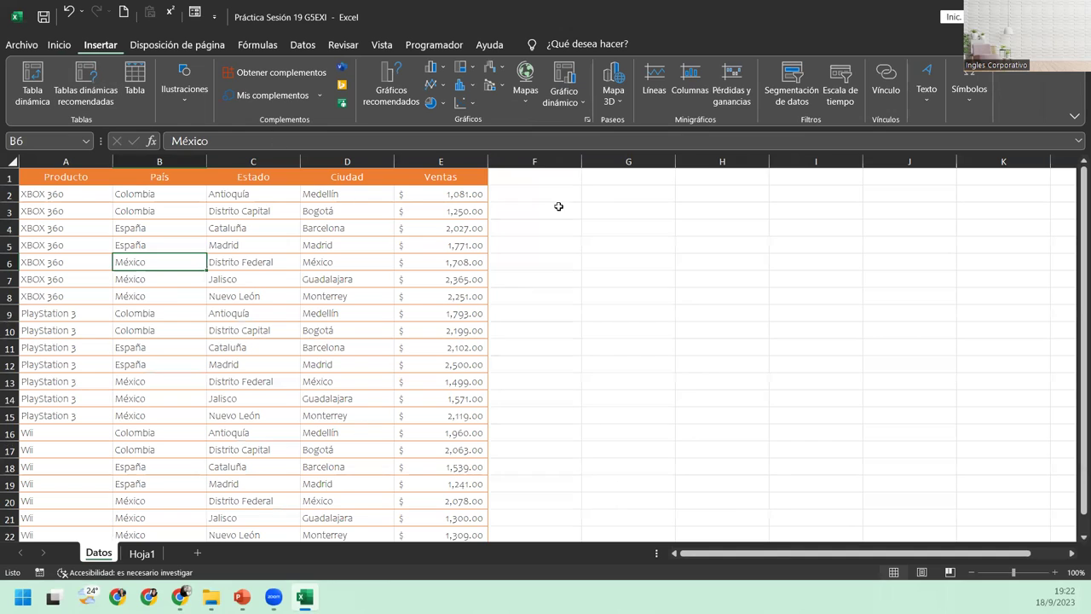
left_click(560, 104)
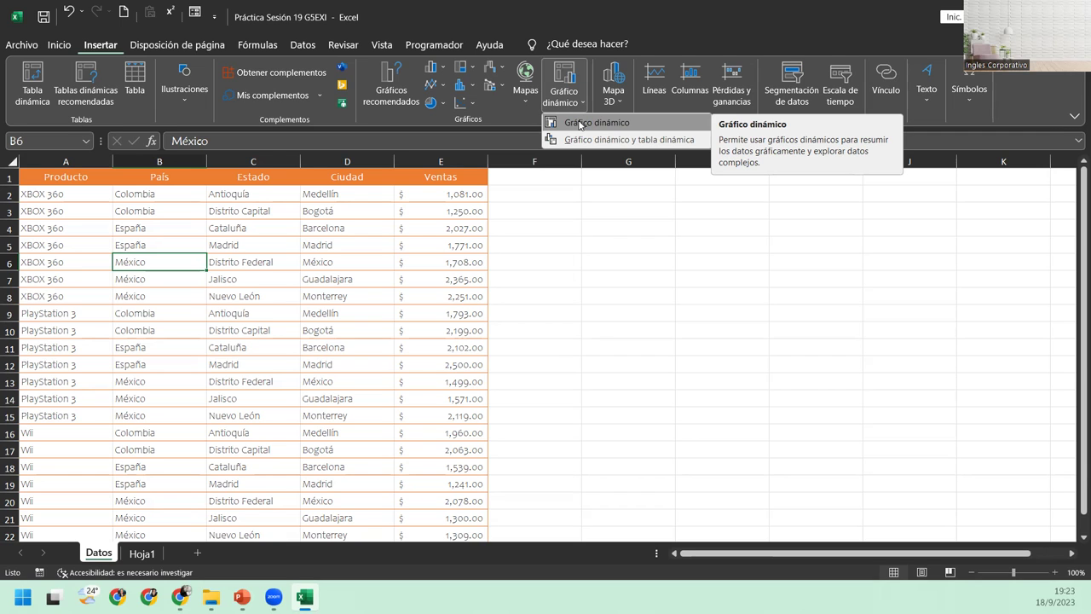
left_click(580, 124)
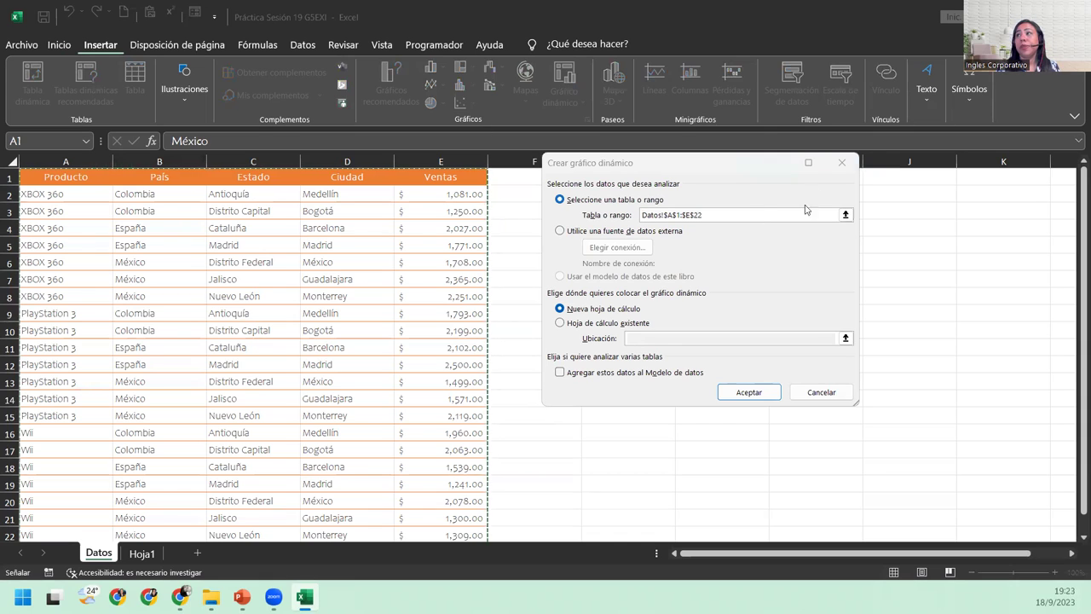
- Keep range Datos!$A$1:$E$22 and Nueva hoja de cálculo, and create the pivot chart on Hoja3
left_click(638, 166)
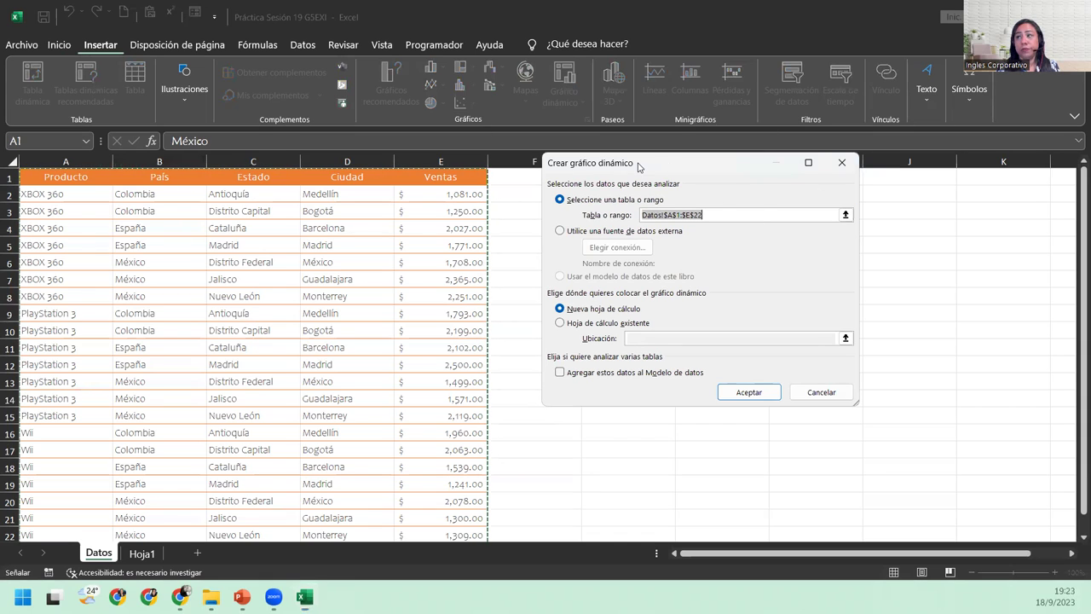
left_click_drag(638, 165, 570, 189)
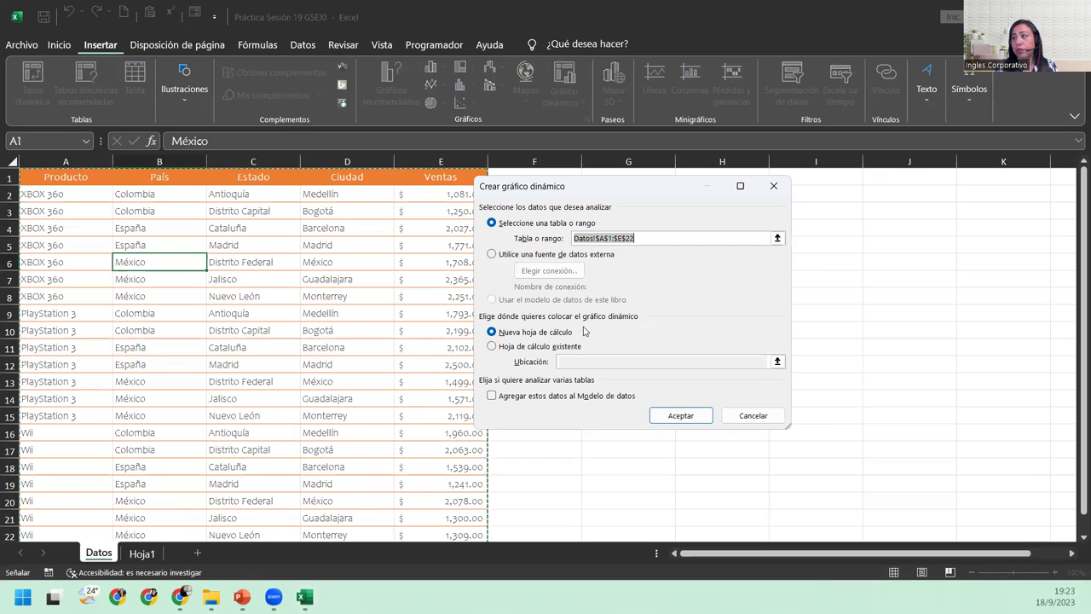
left_click(667, 418)
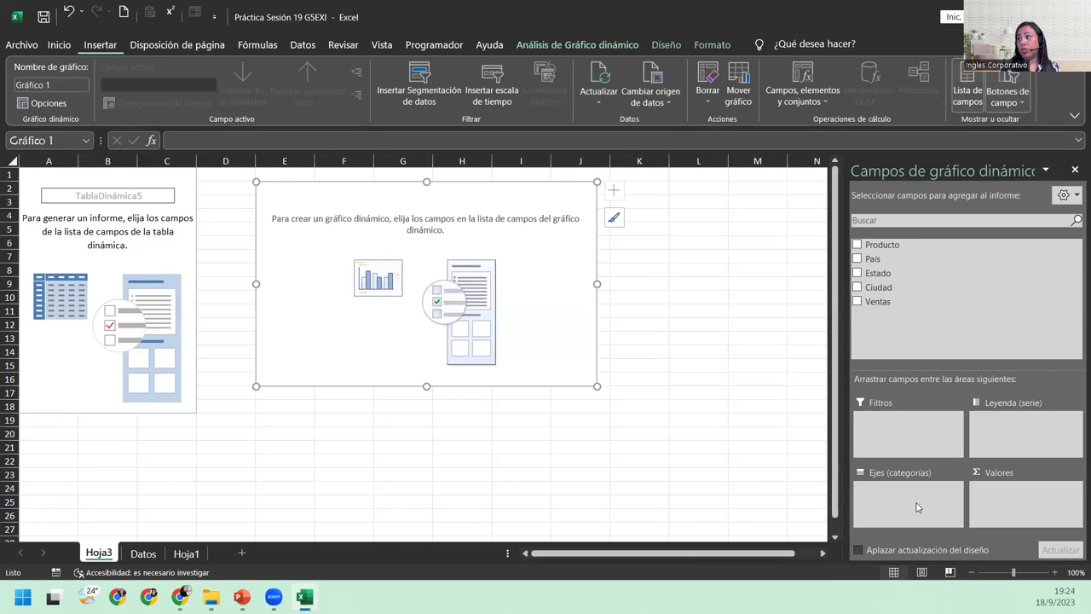
- Chart Ventas by Ciudad and summarize the sales values as Promedio
left_click_drag(882, 289, 916, 506)
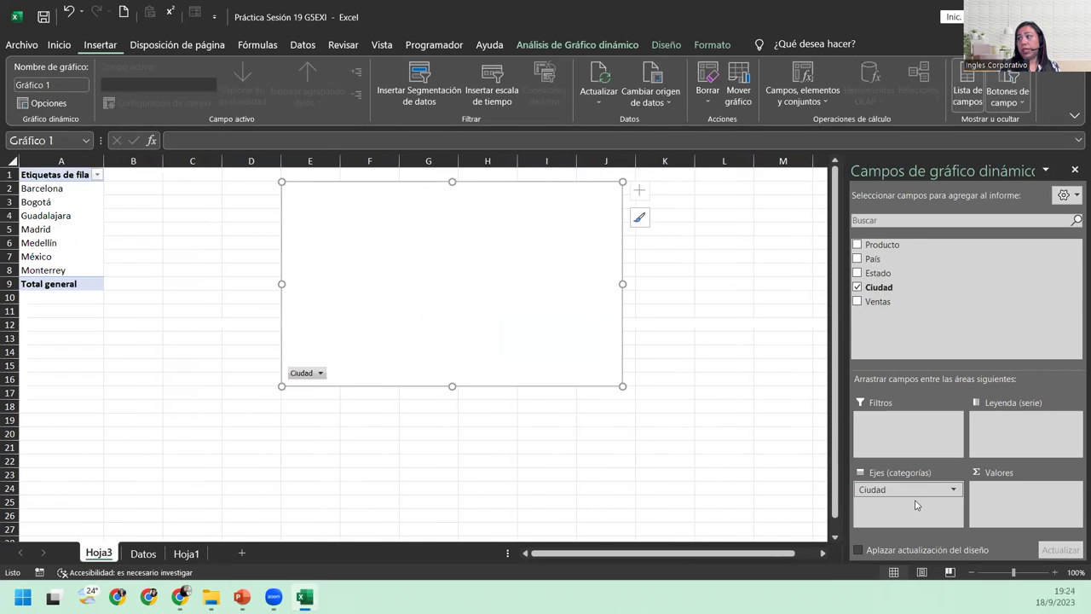
mouse_move(878, 302)
left_mouse_down()
mouse_move(918, 338)
mouse_move(1028, 498)
left_mouse_up()
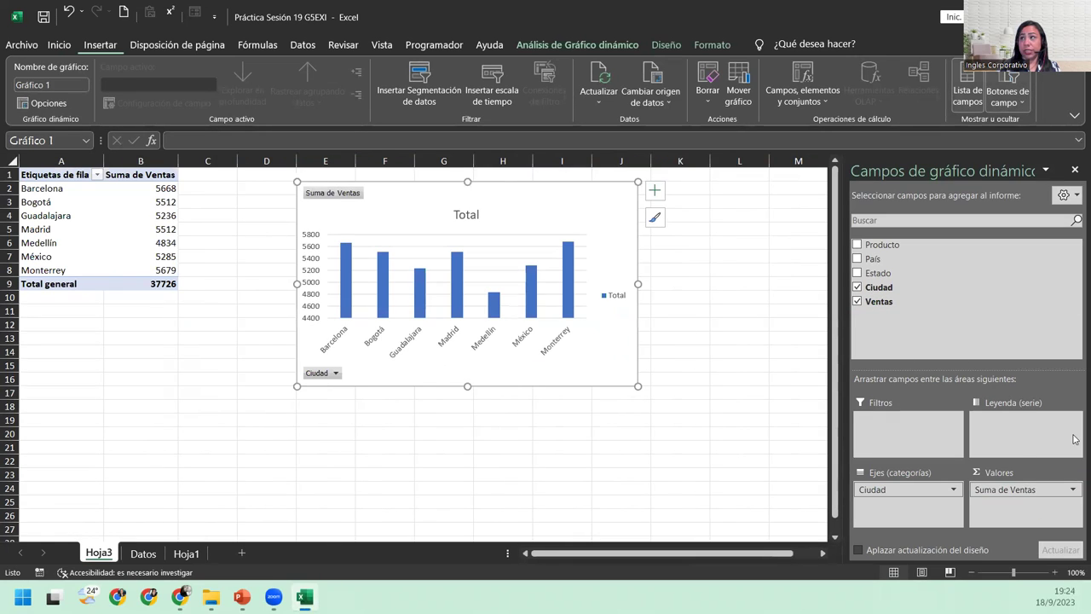
left_click(1073, 492)
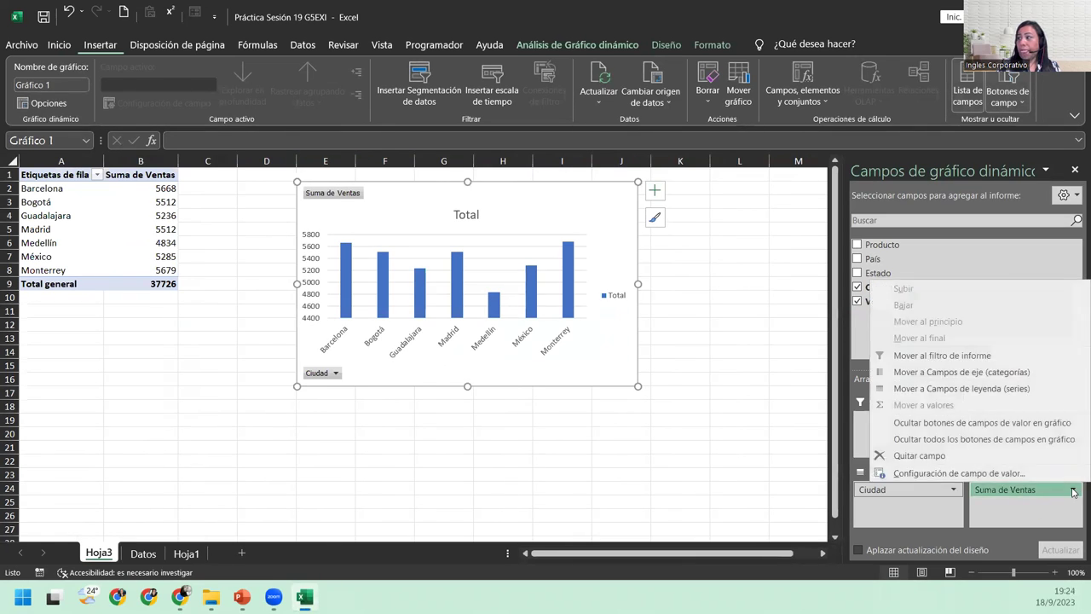
left_click(985, 479)
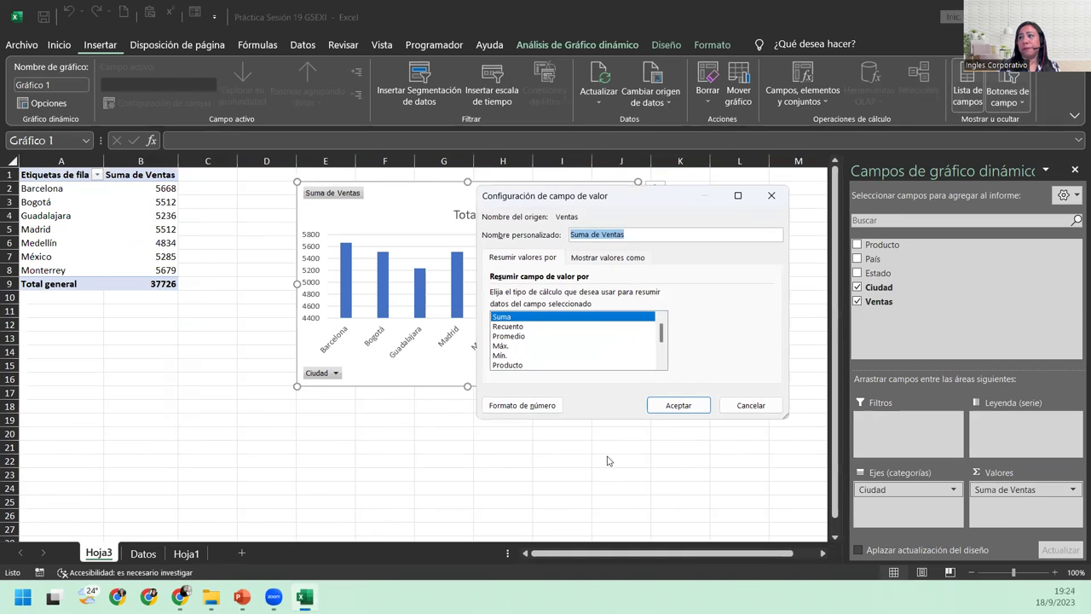
left_click(509, 338)
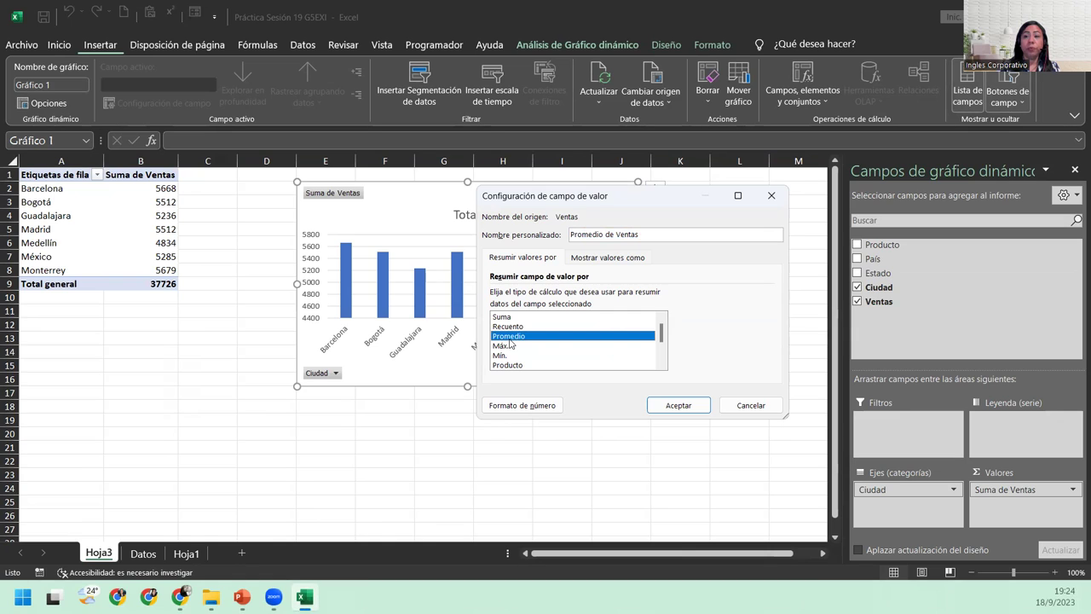
- Format the average sales as Contabilidad with the $ Español (Colombia) symbol
left_click(521, 405)
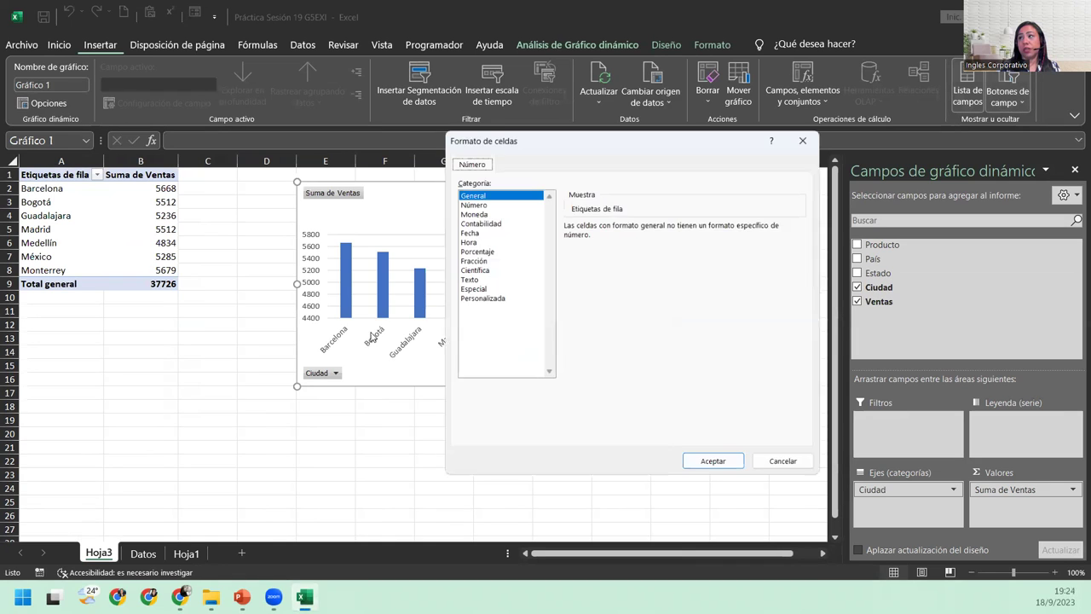
left_click(474, 231)
left_click(487, 221)
left_click(656, 243)
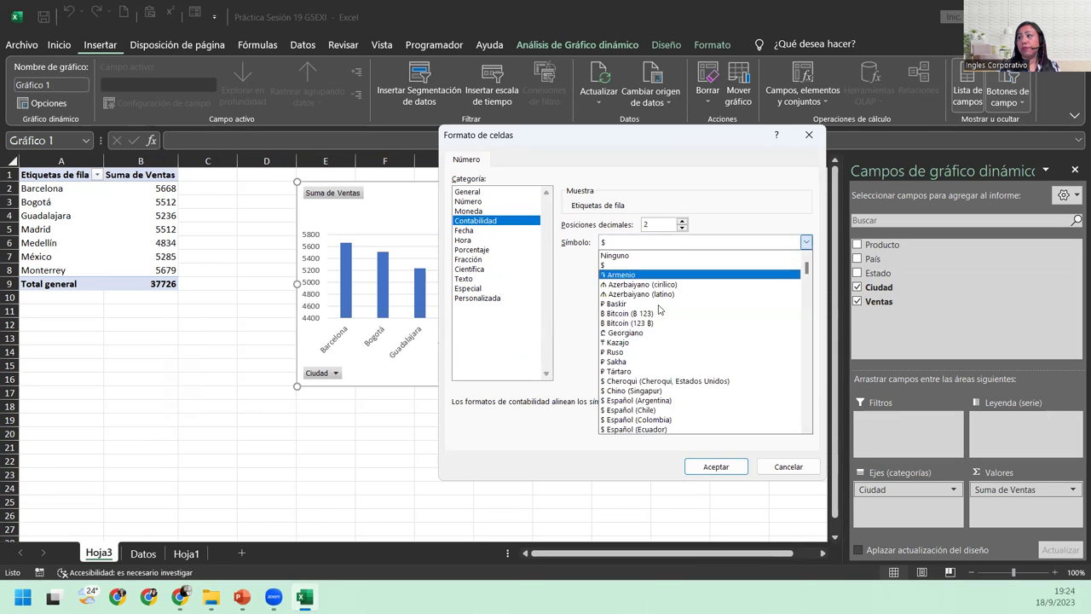
scroll(650, 384, "down", 2)
left_click(647, 381)
left_click(716, 466)
left_click(682, 406)
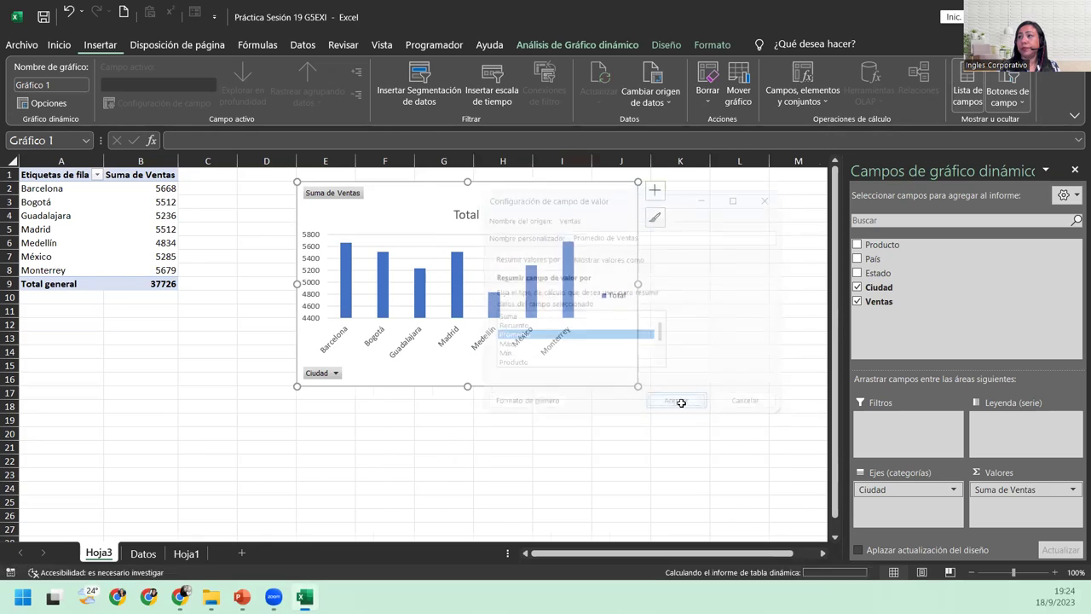
- Move the pivot chart beside the pivot table and stretch it over columns C–L to row 22
mouse_move(428, 185)
left_mouse_down()
mouse_move(292, 171)
mouse_move(317, 170)
left_mouse_up()
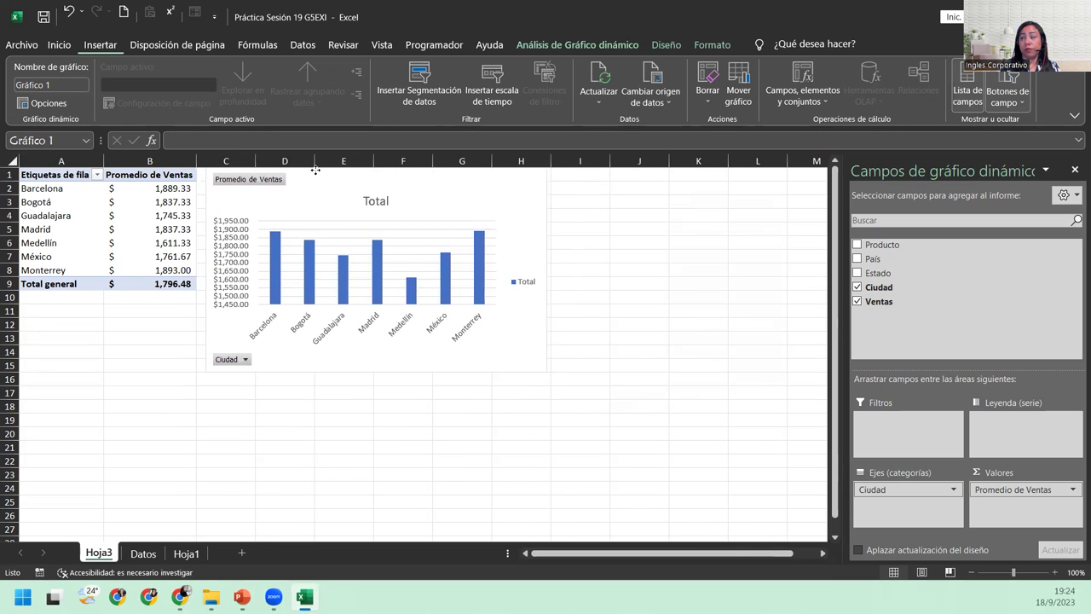
left_click_drag(552, 378, 728, 465)
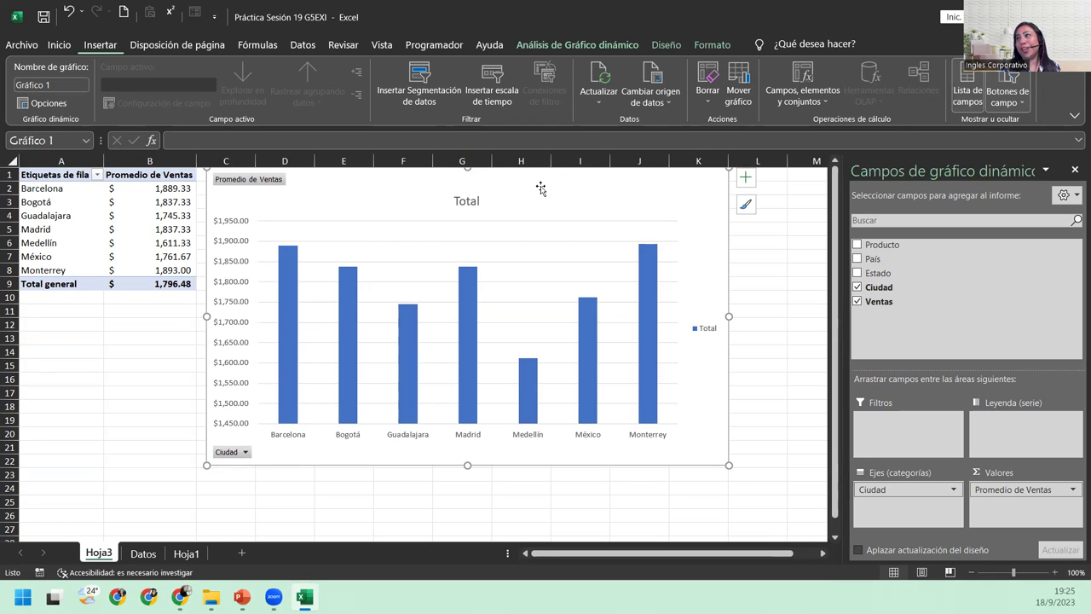
- Look through the PivotTable Analyze and Design tabs, then select the chart and show its Diseño tab
left_click(667, 45)
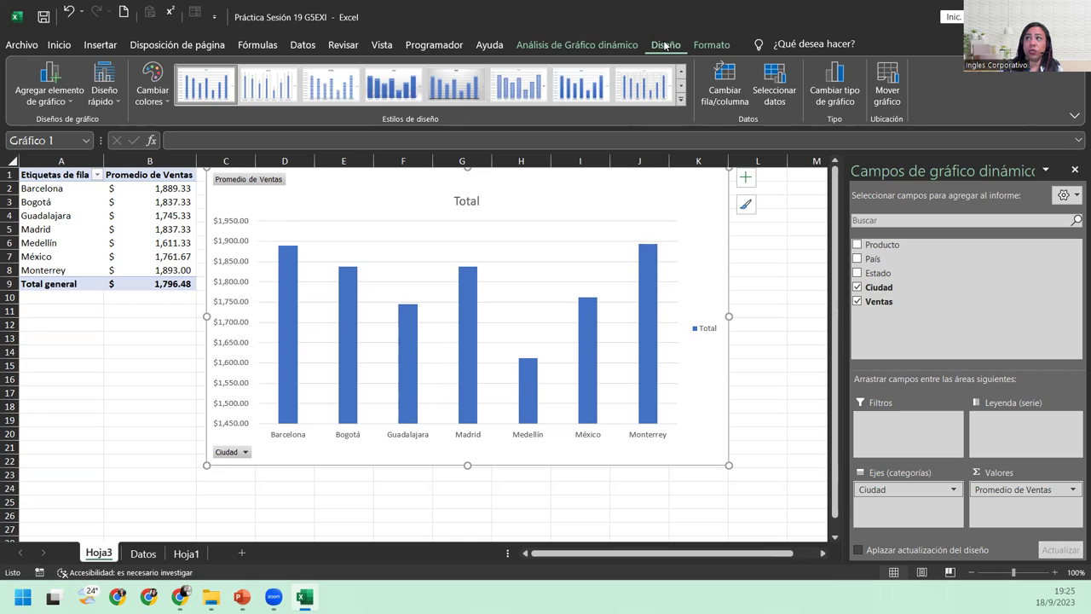
left_click(125, 203)
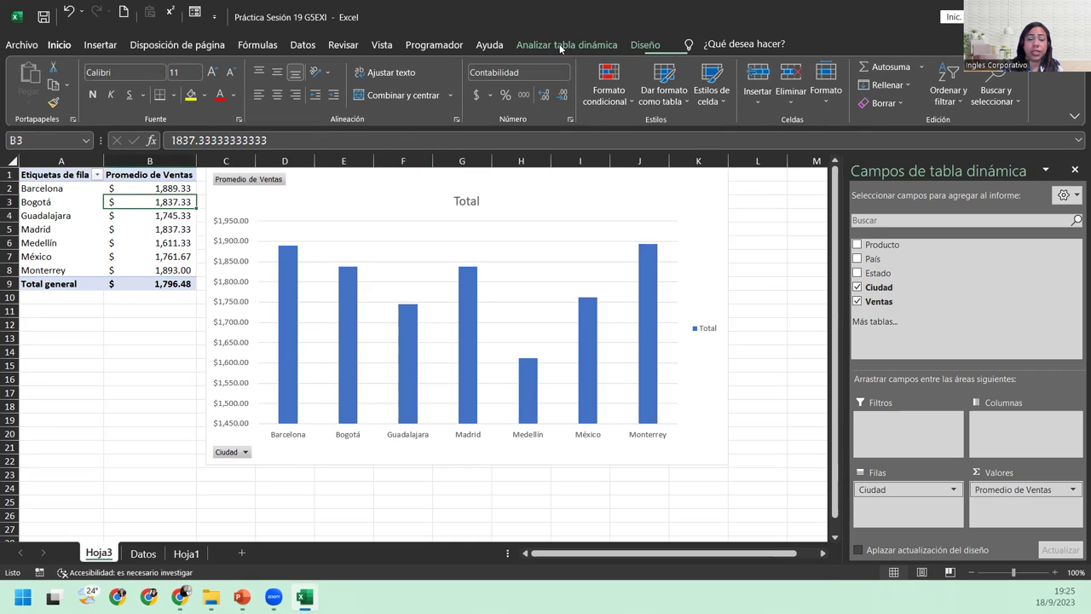
left_click(559, 44)
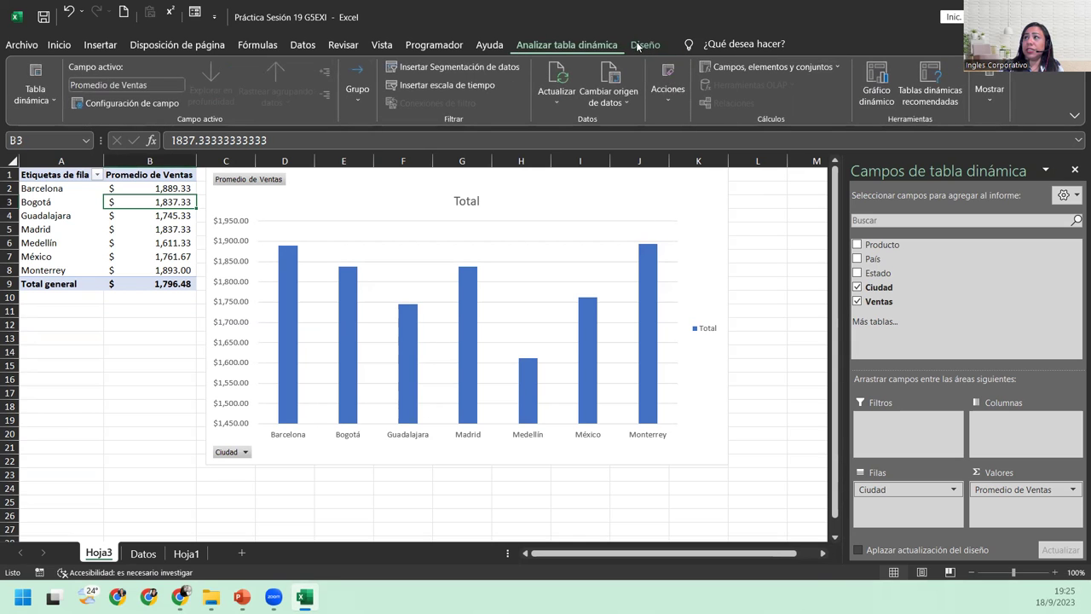
left_click(643, 46)
left_click(588, 45)
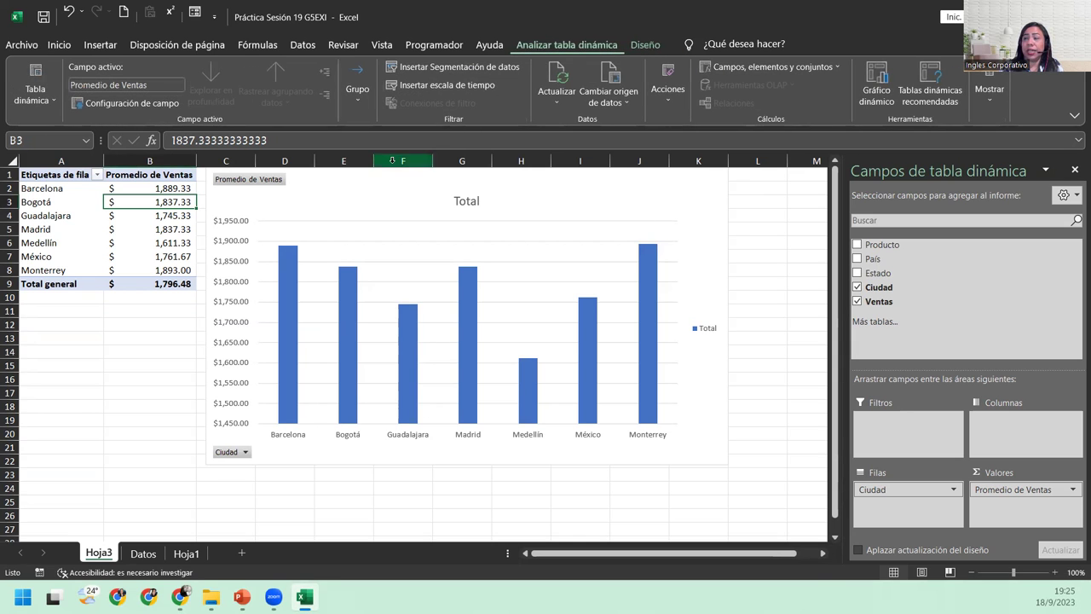
left_click(360, 188)
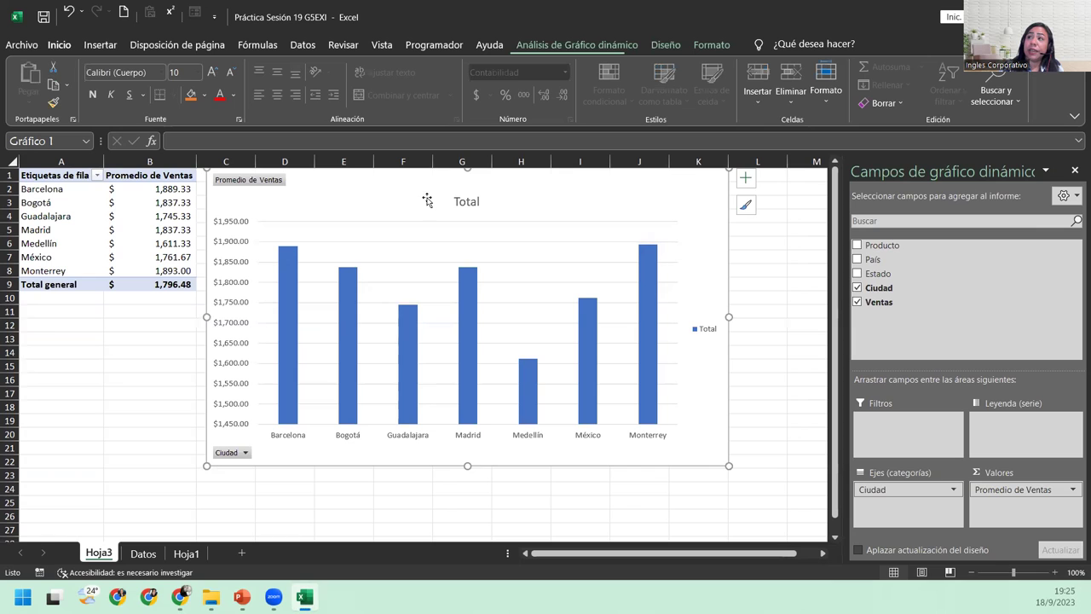
left_click(674, 46)
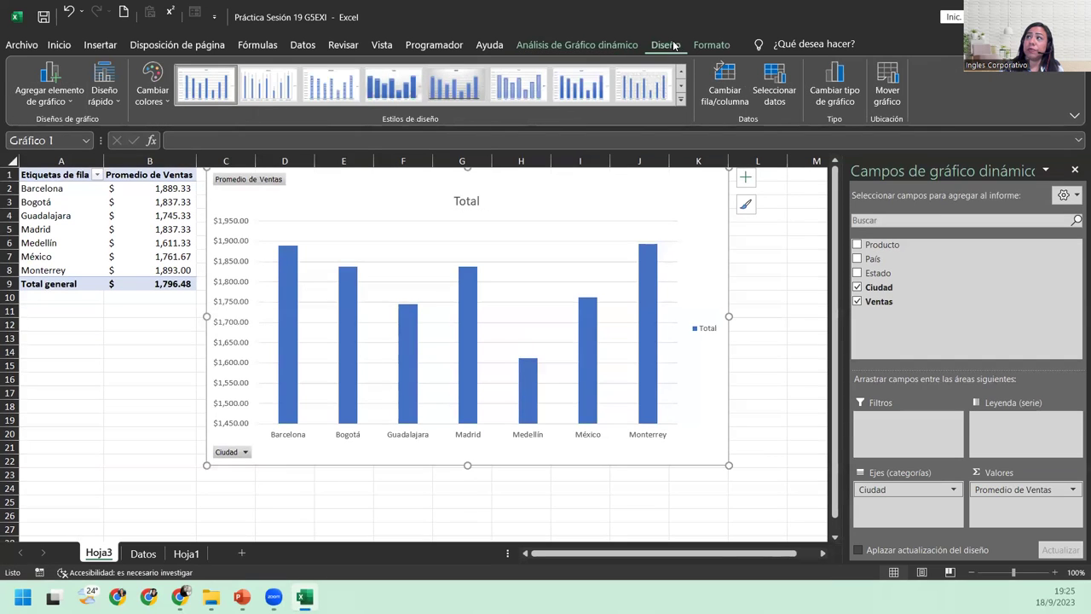
left_click(712, 49)
left_click(669, 46)
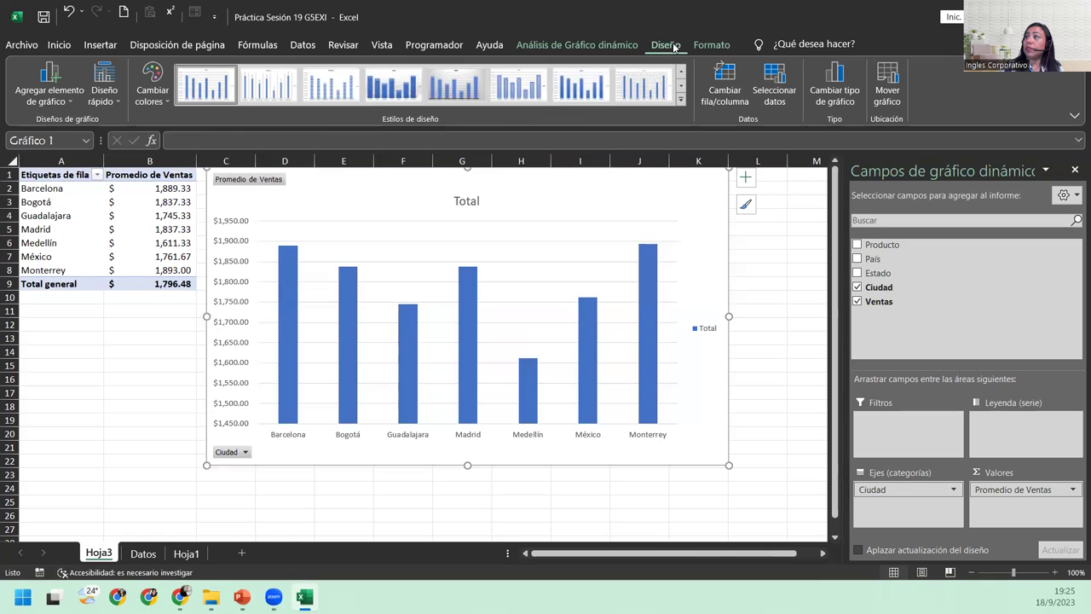
- Preview the pie chart layouts and change the column chart into a flat pie chart
left_click(838, 78)
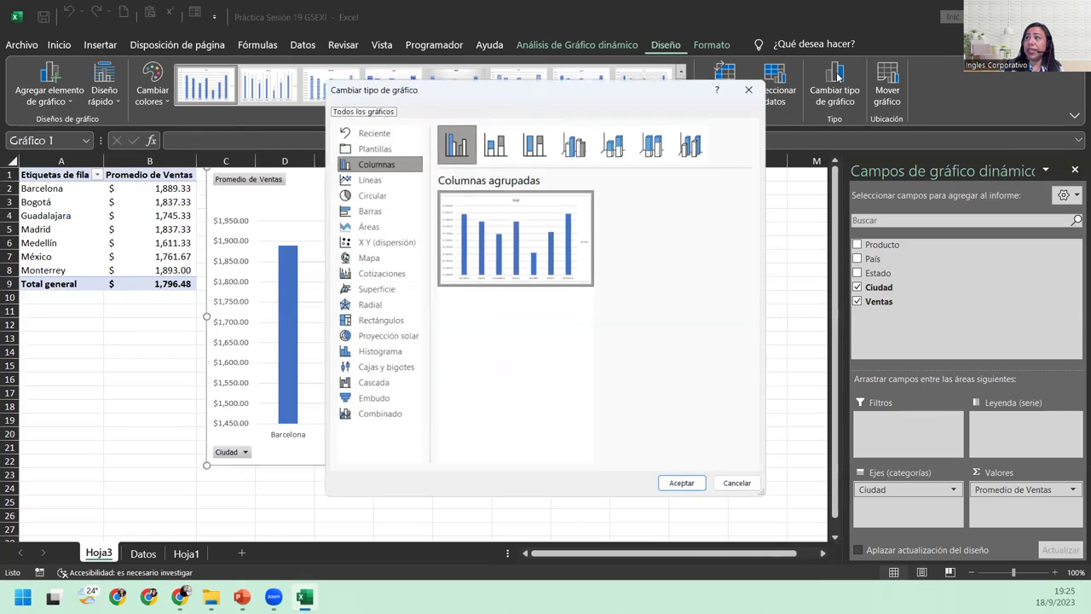
left_click(368, 194)
left_click(501, 146)
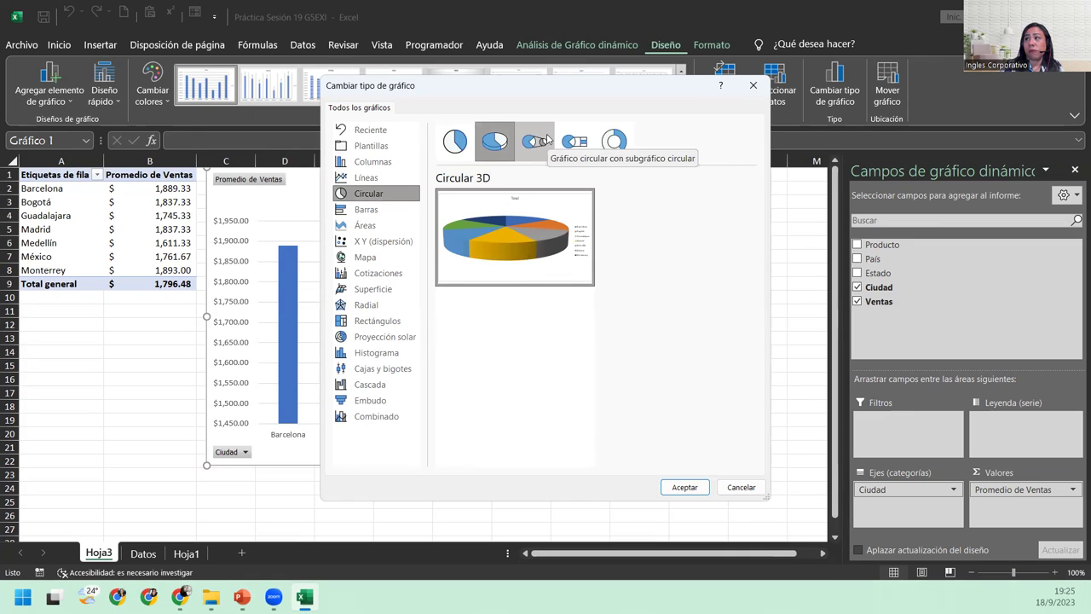
left_click(614, 141)
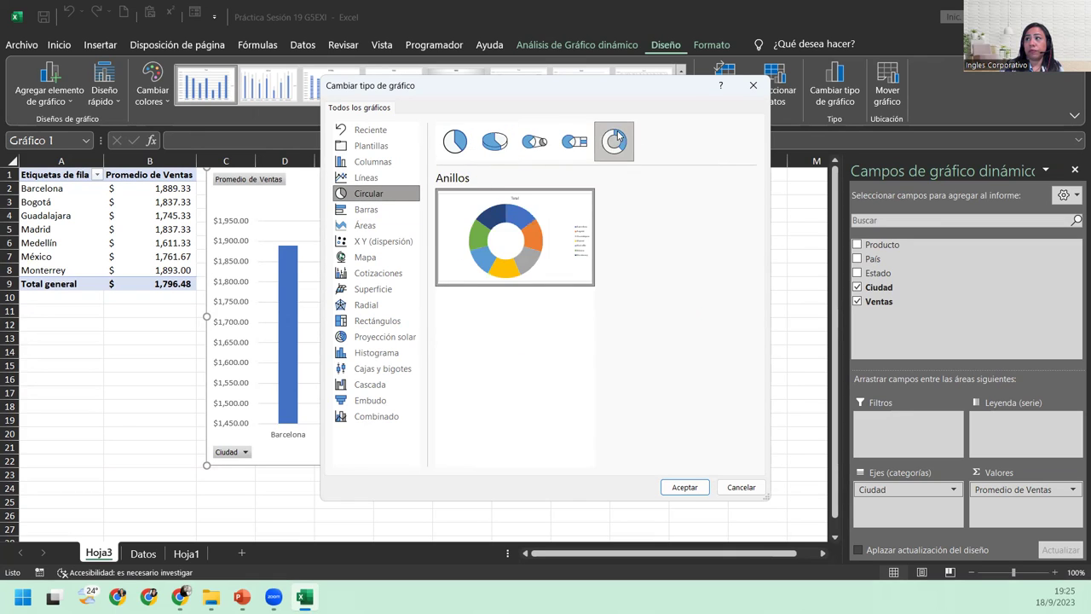
left_click(573, 142)
left_click(530, 146)
left_click(455, 143)
left_click(492, 147)
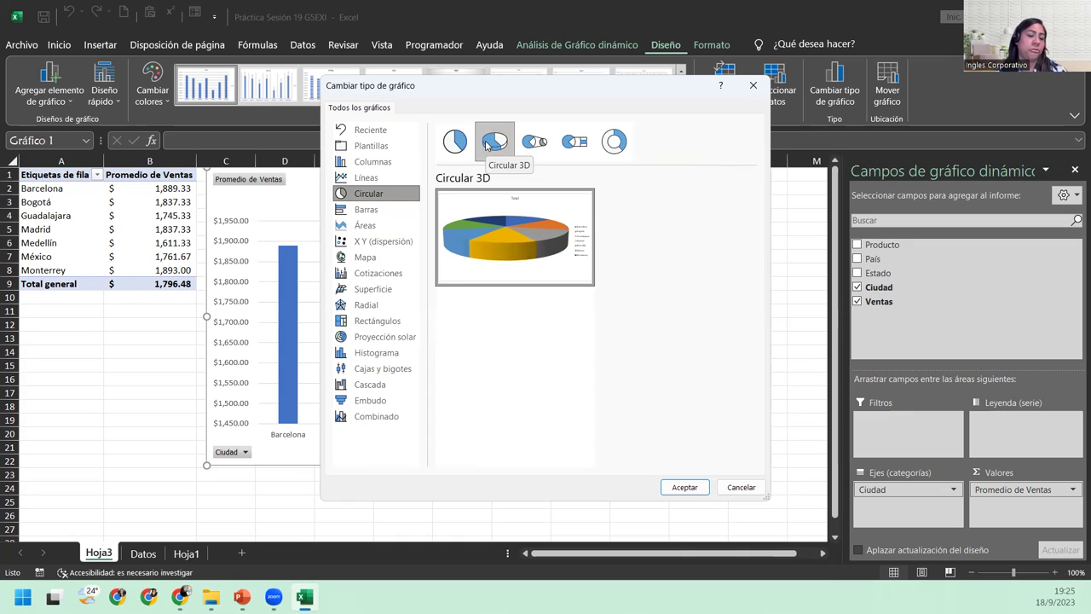
left_click(453, 138)
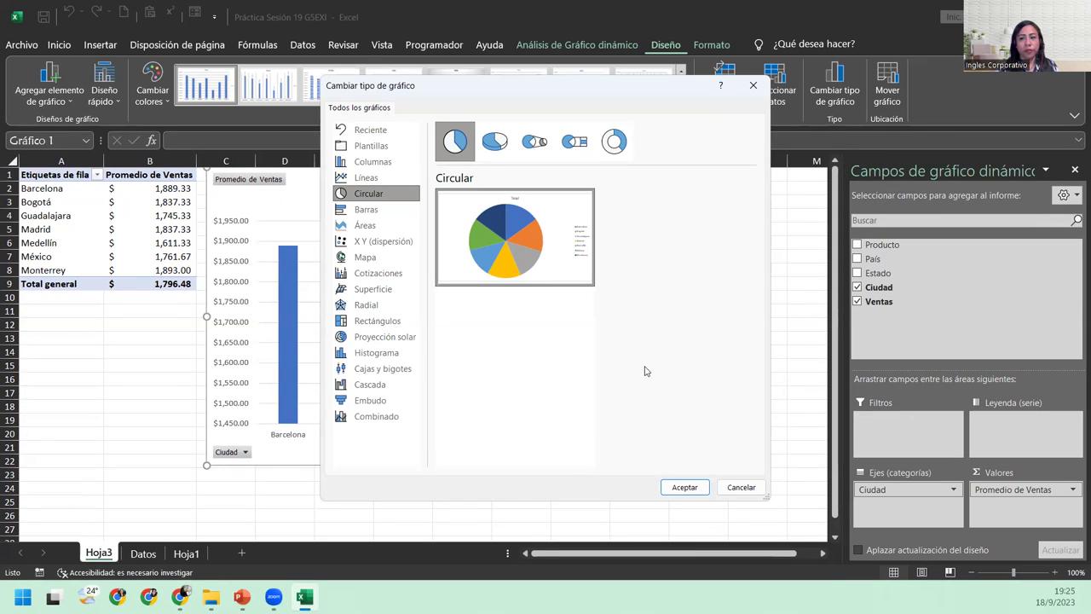
left_click(685, 487)
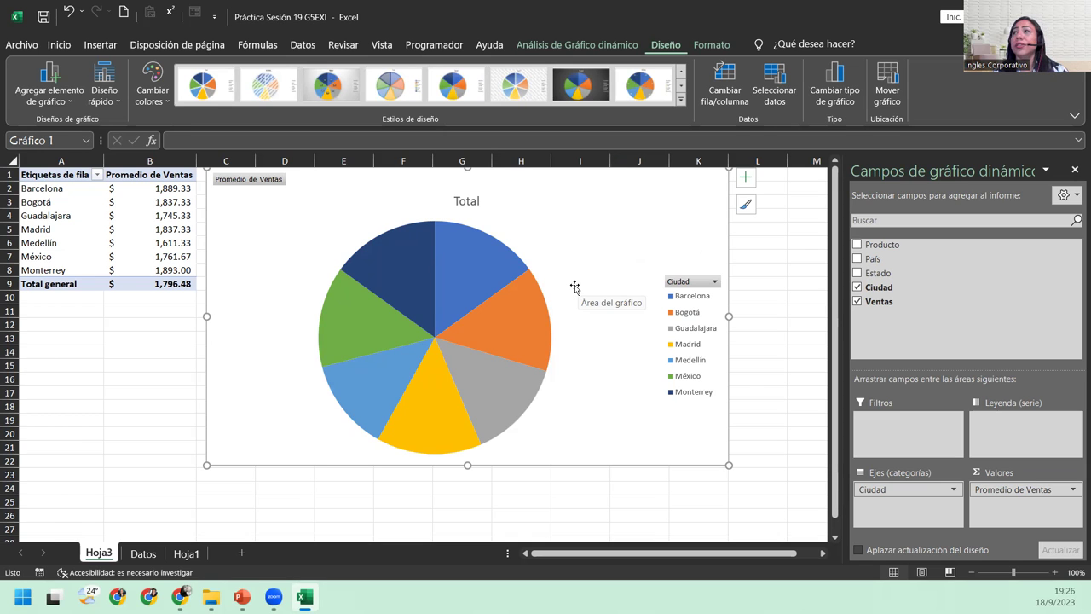
- Switch the pie chart to the Circular 3D layout
left_click(835, 89)
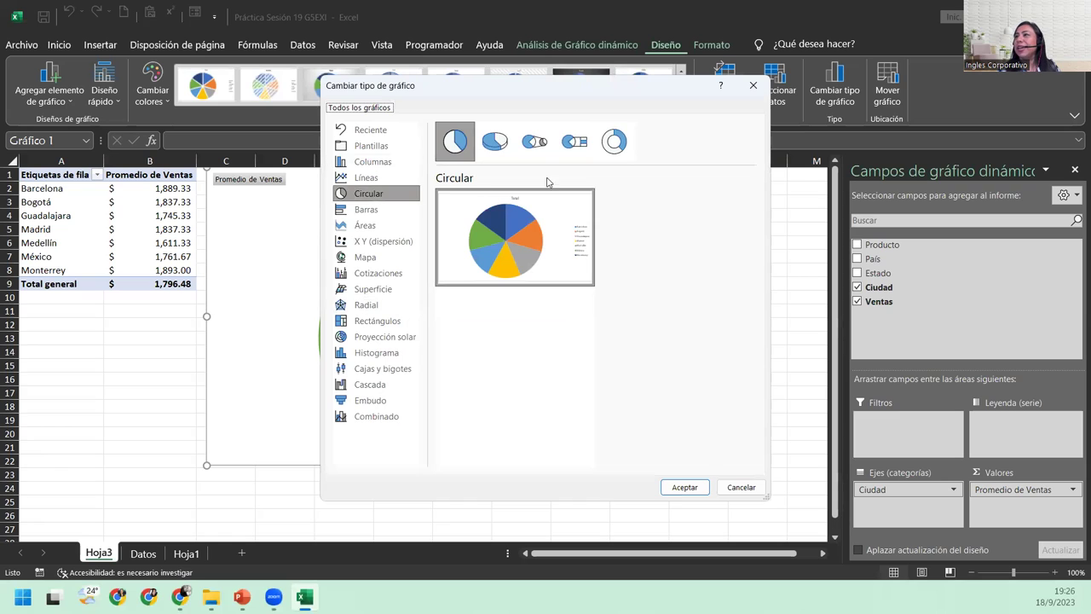
left_click(495, 141)
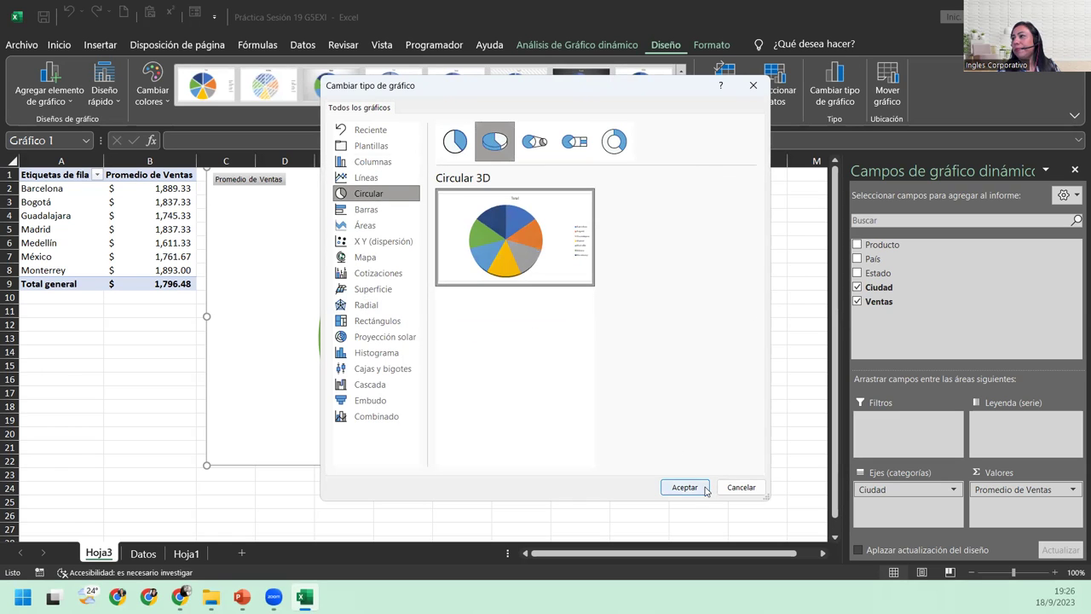
left_click(685, 486)
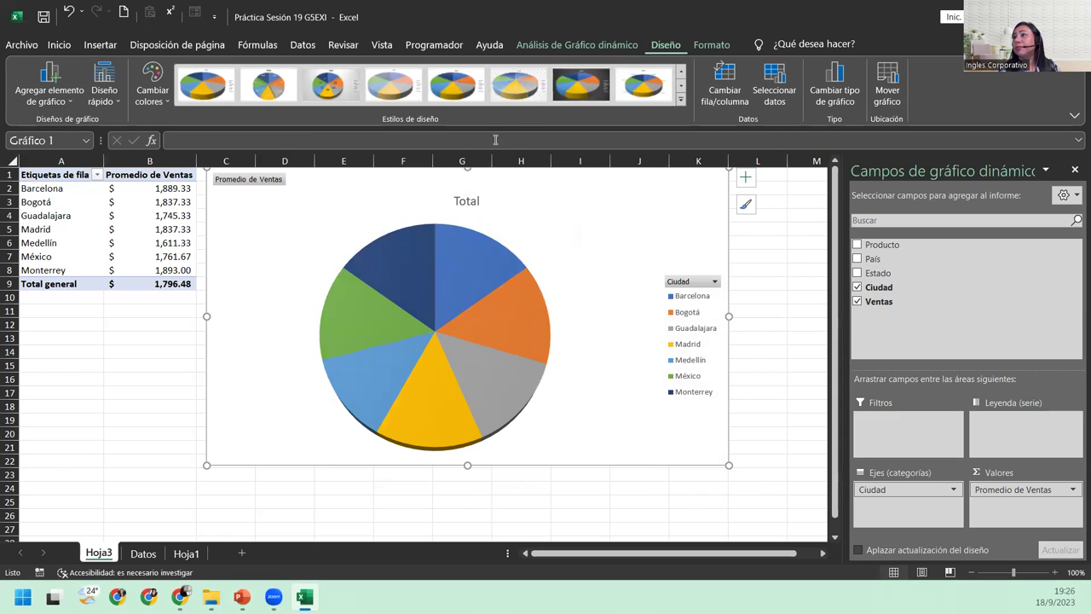
- Give the 3D pie a dark gradient style with city labels on slices, then return to the pivot table
left_click(573, 90)
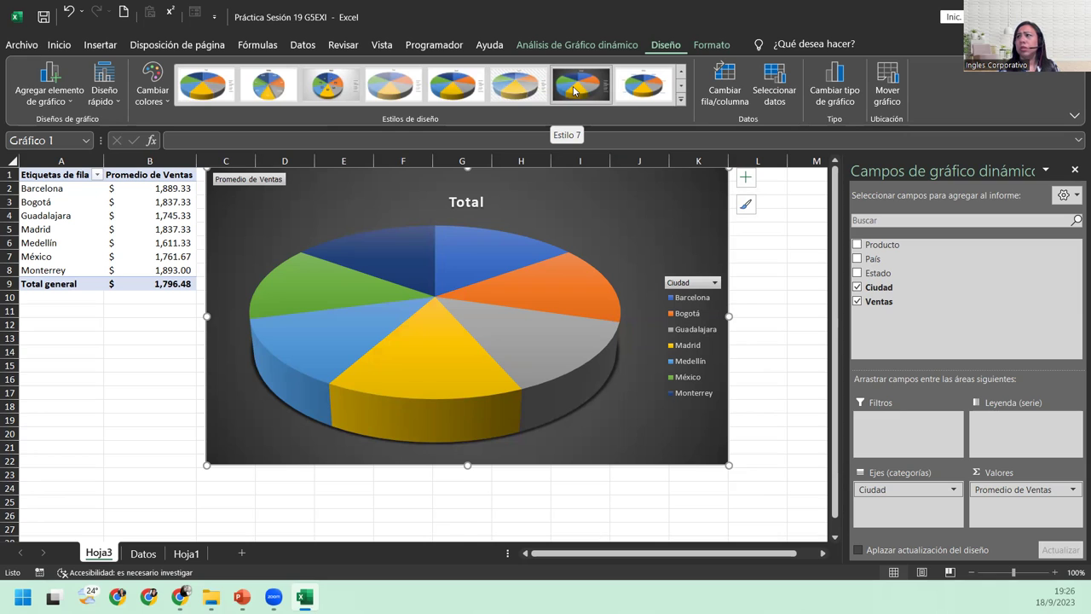
left_click(645, 91)
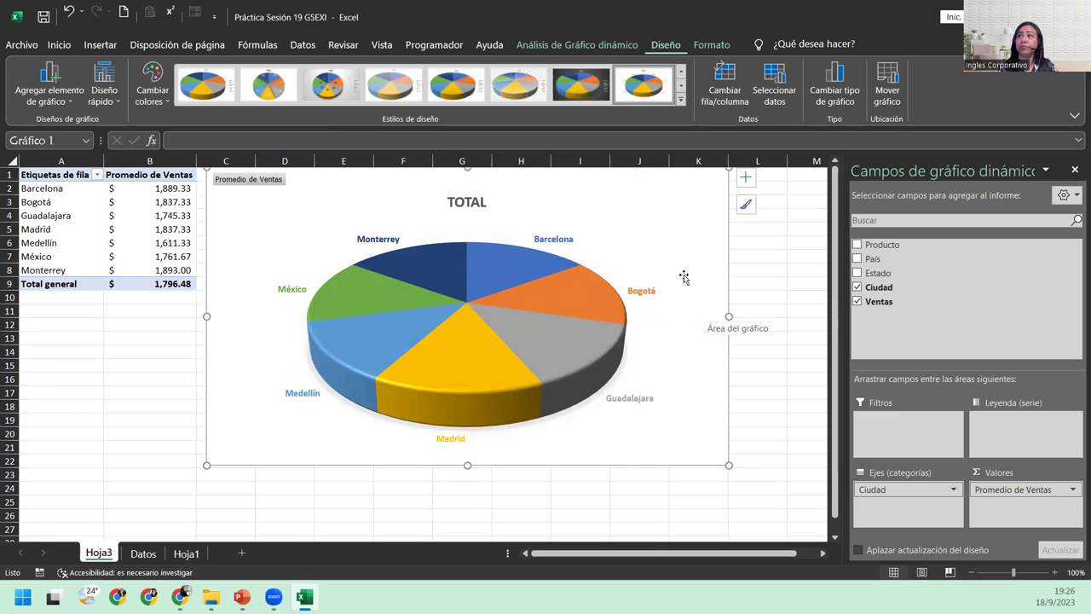
mouse_move(661, 267)
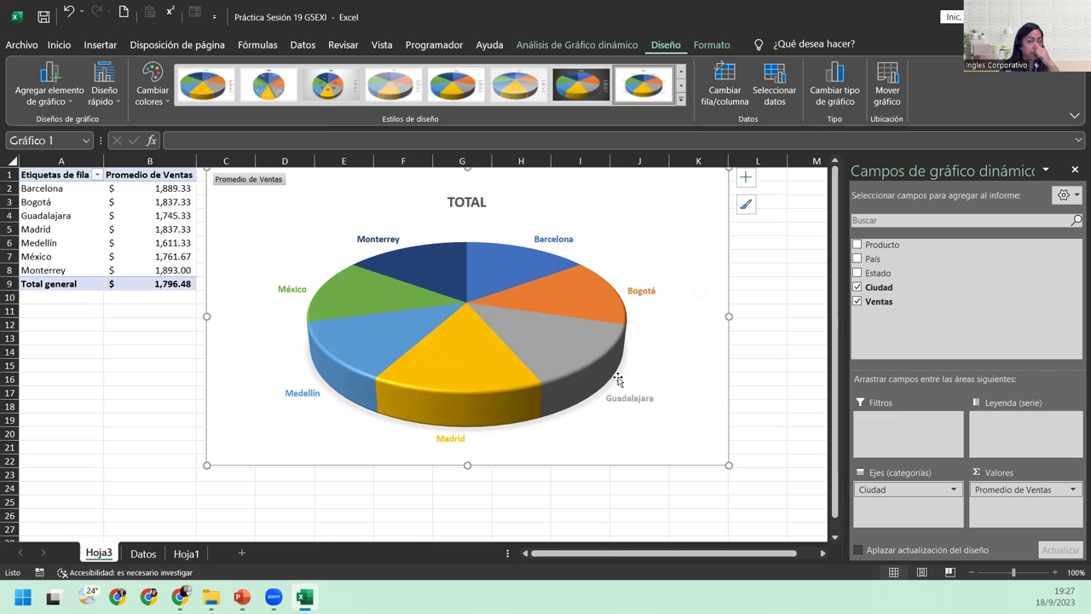
left_click(177, 256)
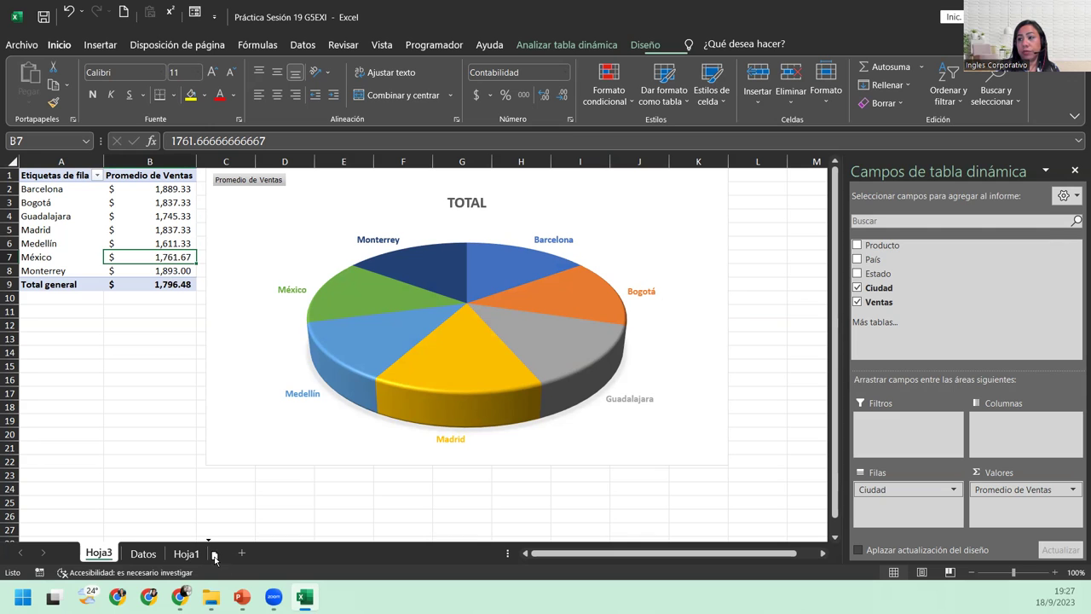
- Move the Hoja3 tab after Hoja1, then select a cell in the Datos sheet's sales table
left_click_drag(214, 555, 215, 556)
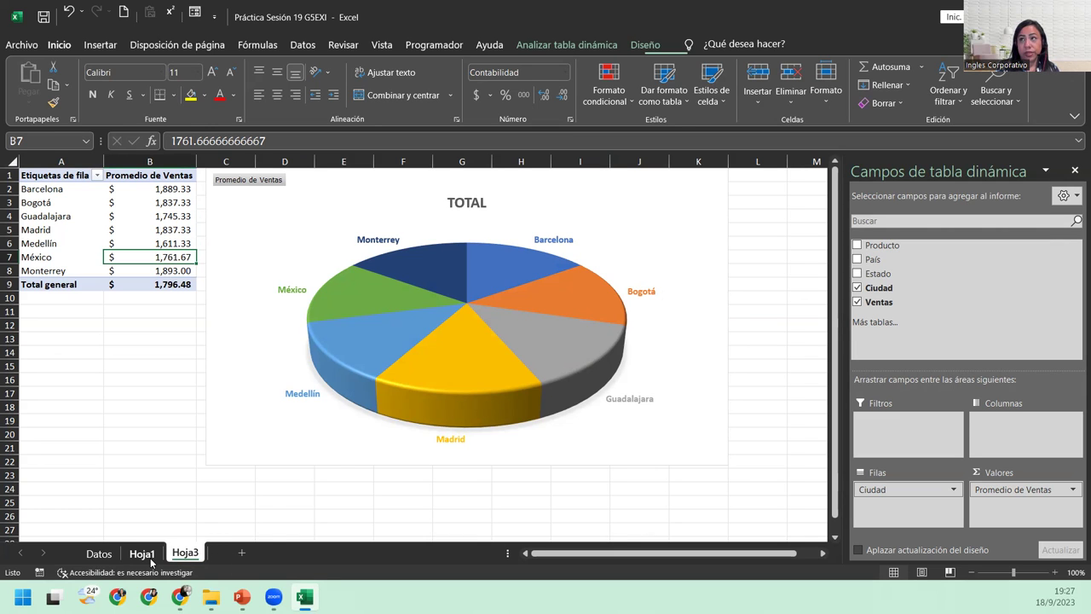
left_click(150, 556)
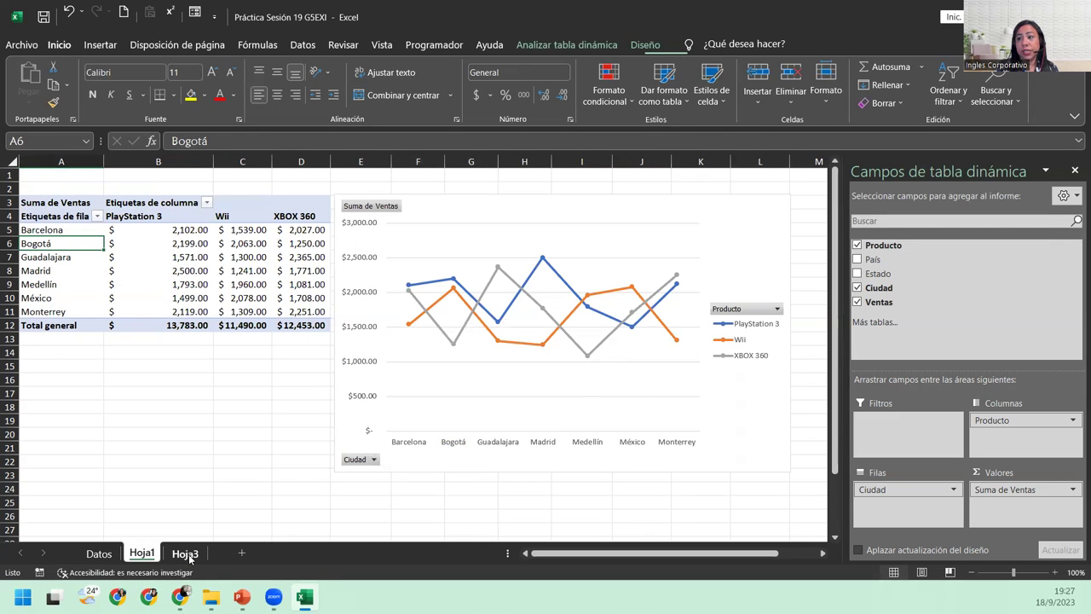
left_click(189, 555)
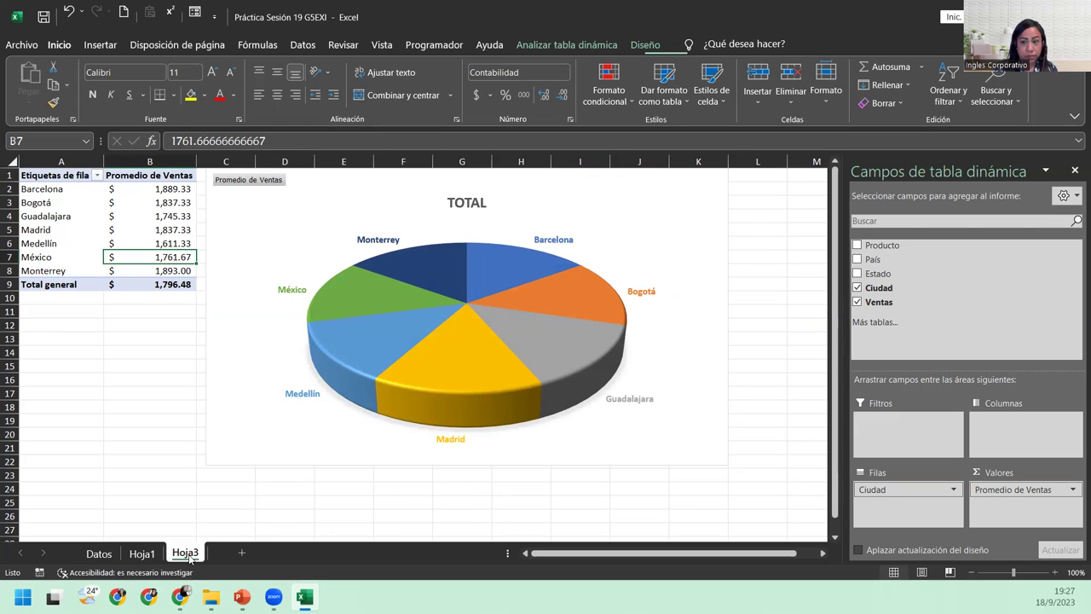
left_click(96, 555)
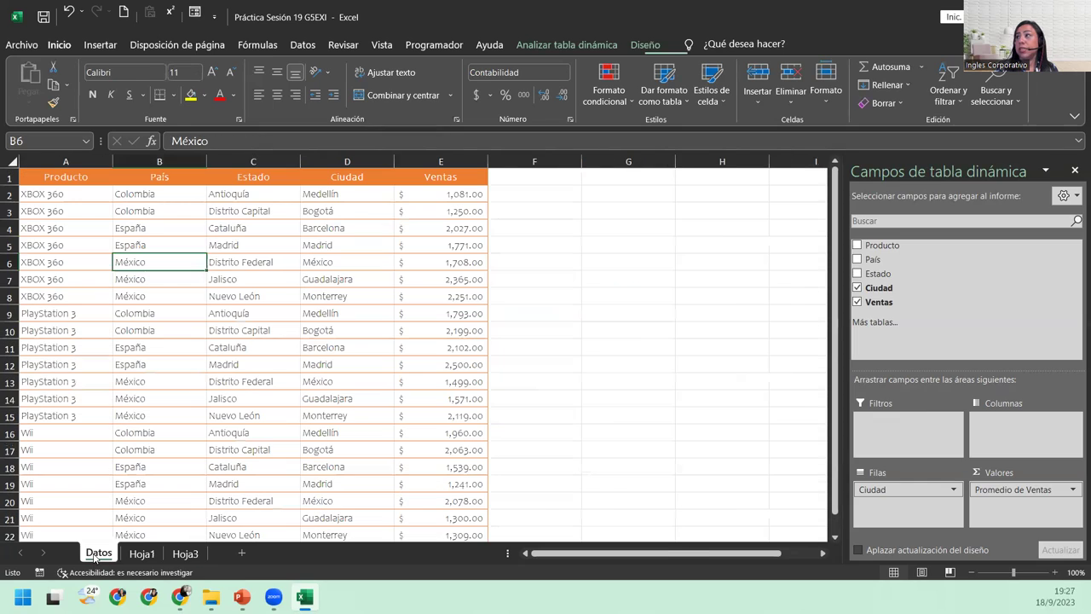
left_click(193, 274)
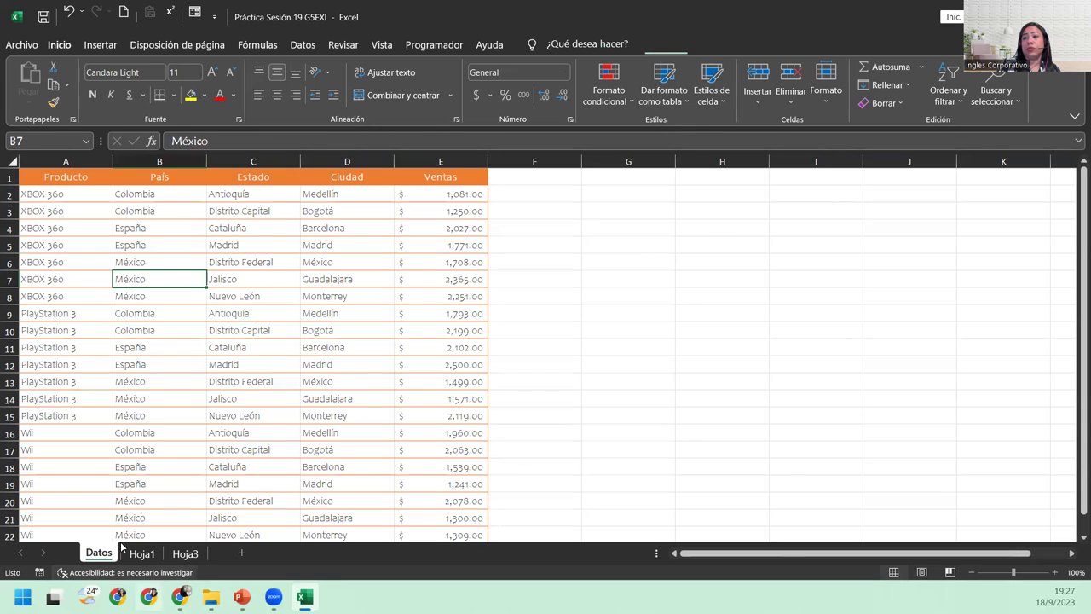
- Insert a pivot table from Datos!$A$1:$E$22 on the existing sheet at Hoja3!$A$25
left_click(102, 46)
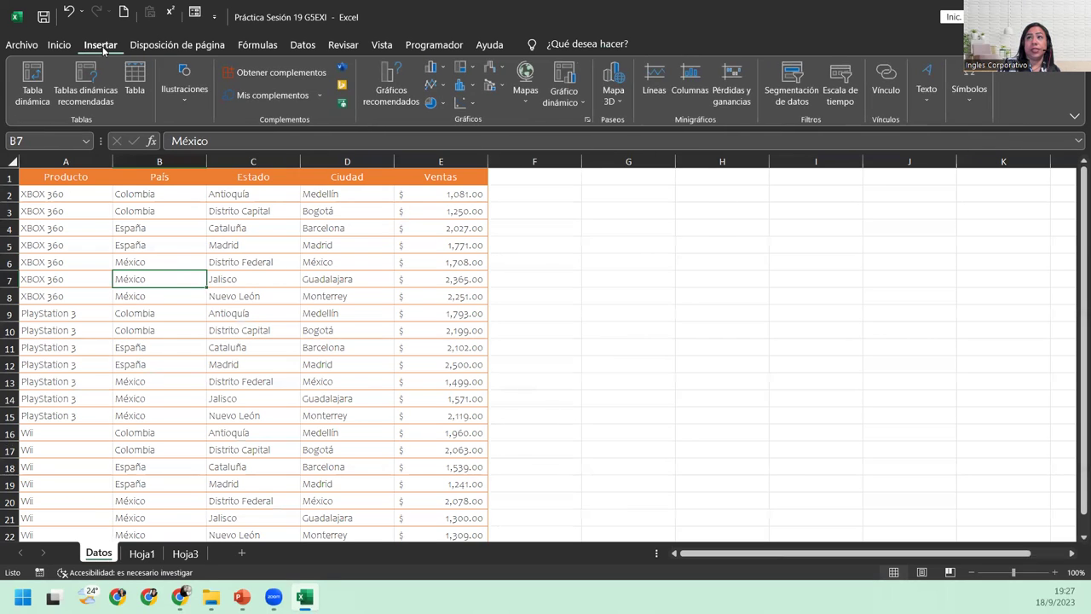
left_click(38, 73)
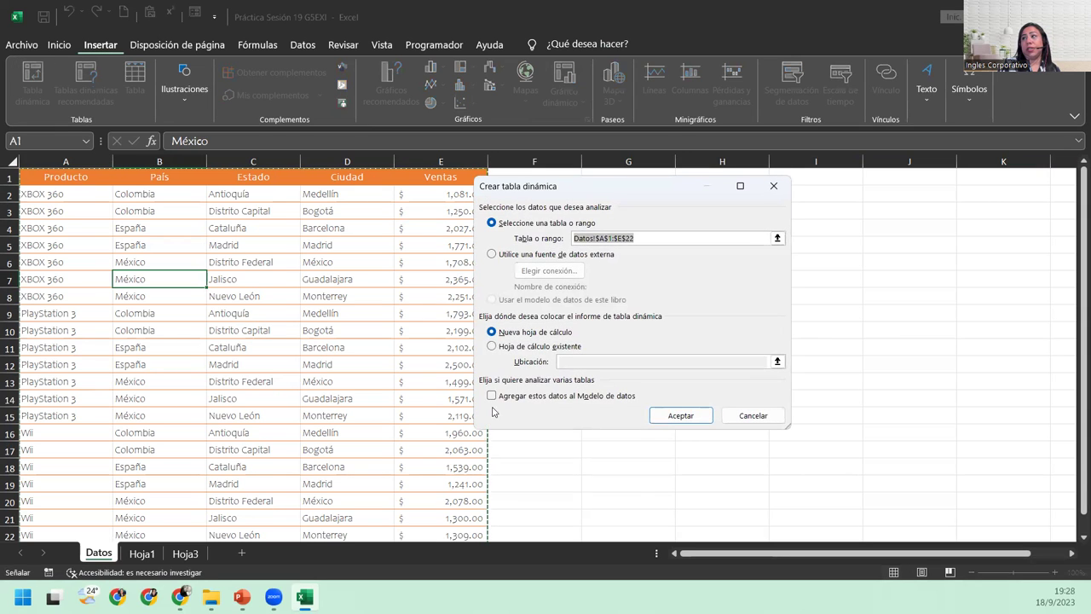
left_click(516, 347)
left_click(576, 361)
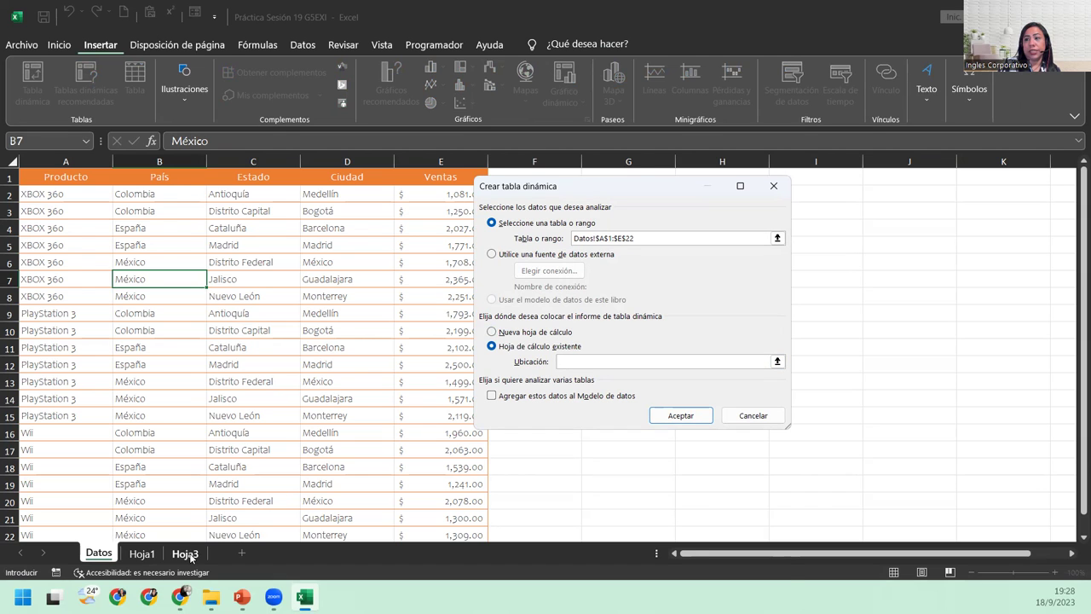
left_click(185, 554)
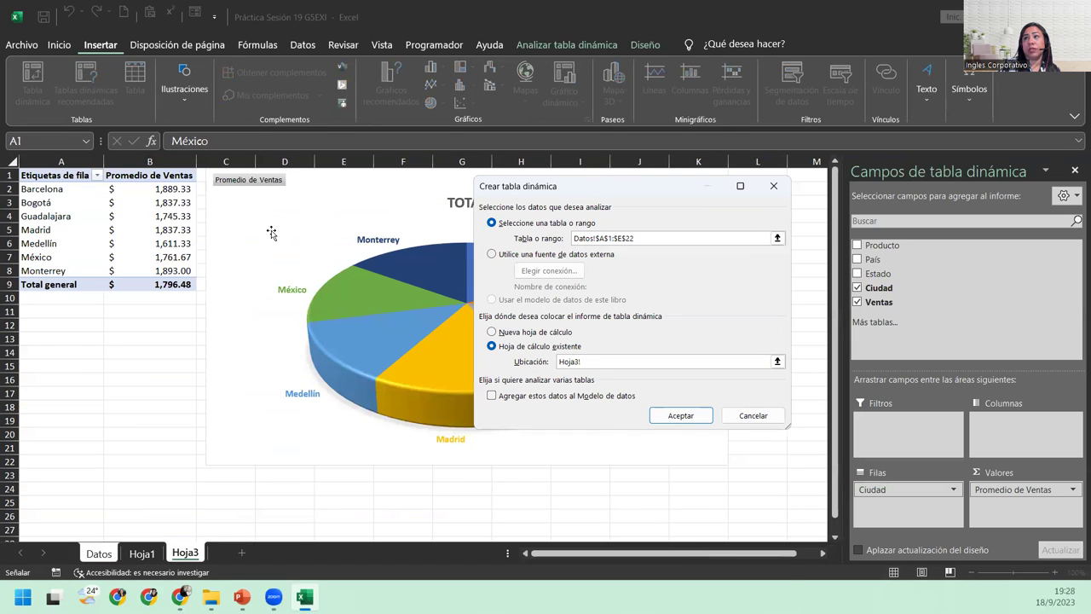
left_click(63, 500)
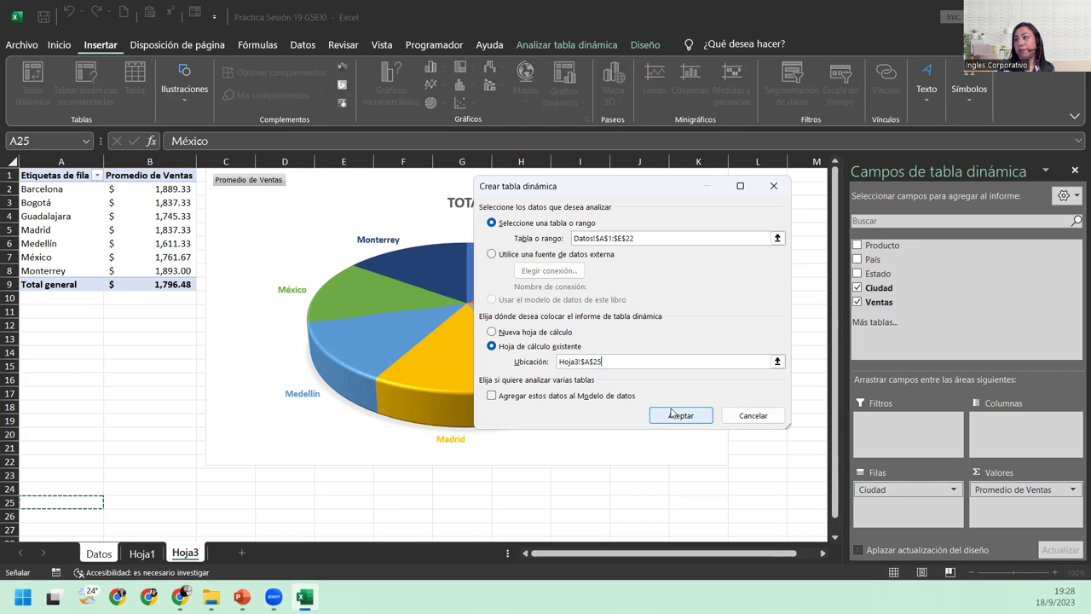
left_click(671, 414)
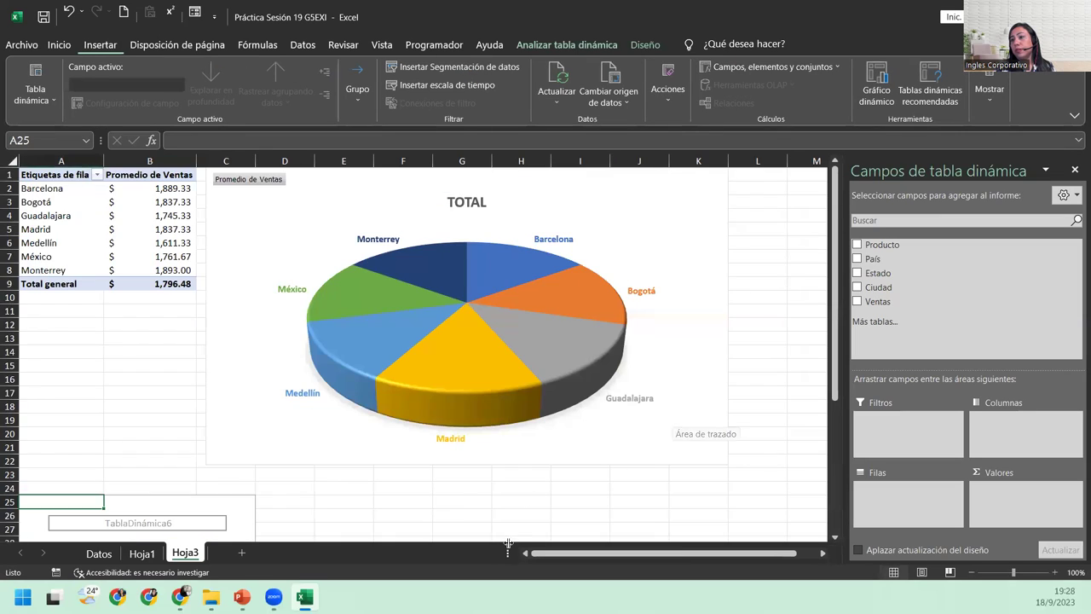
- Put Estado in Filas and Ventas in Valores to sum sales by state
scroll(495, 497, "down", 5)
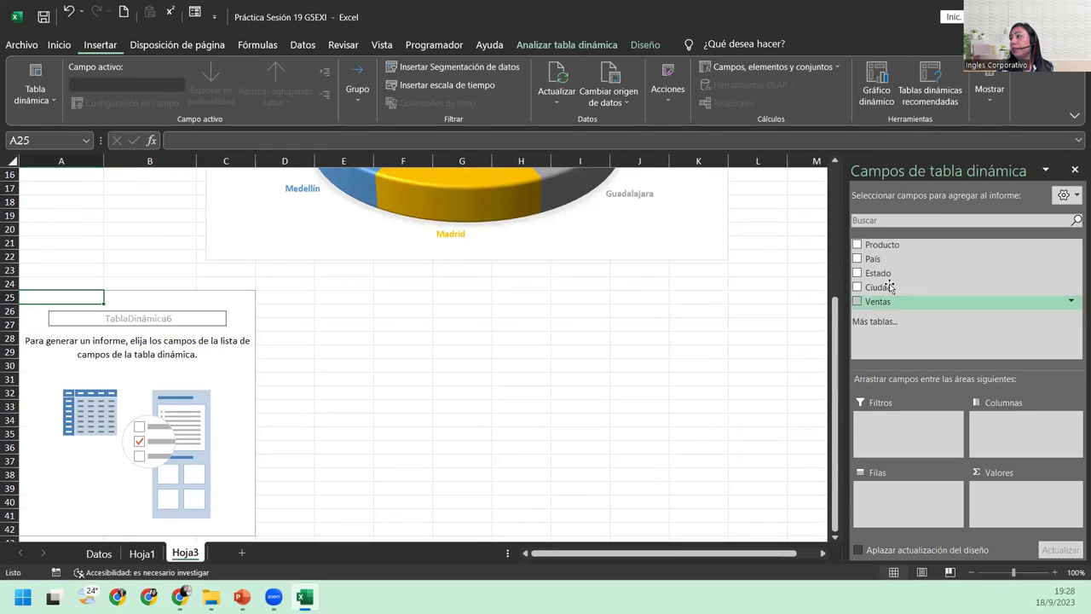
left_click_drag(878, 273, 903, 502)
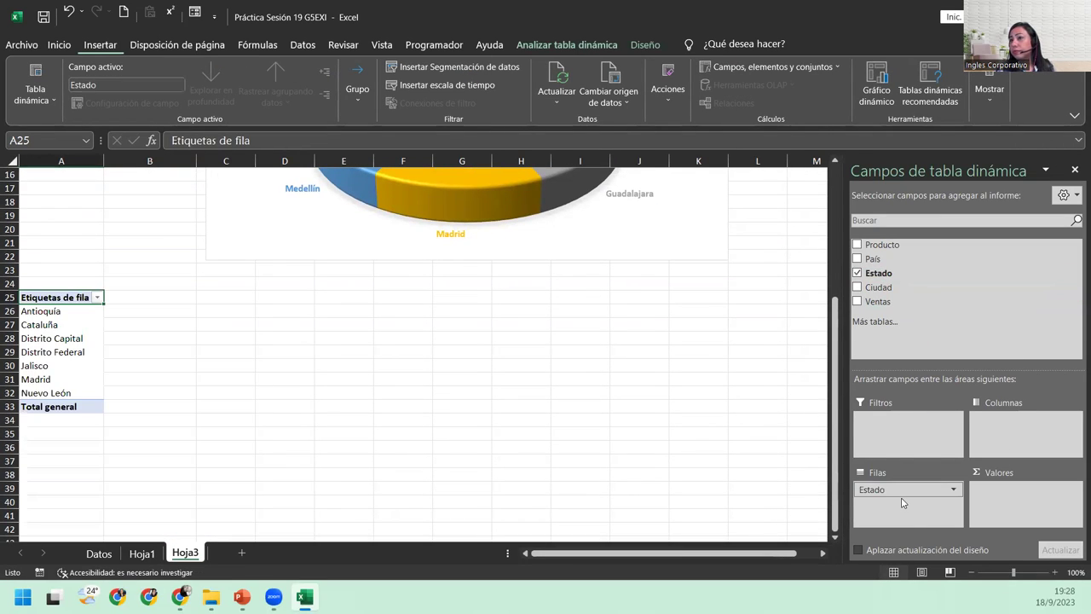
left_click_drag(878, 301, 1033, 513)
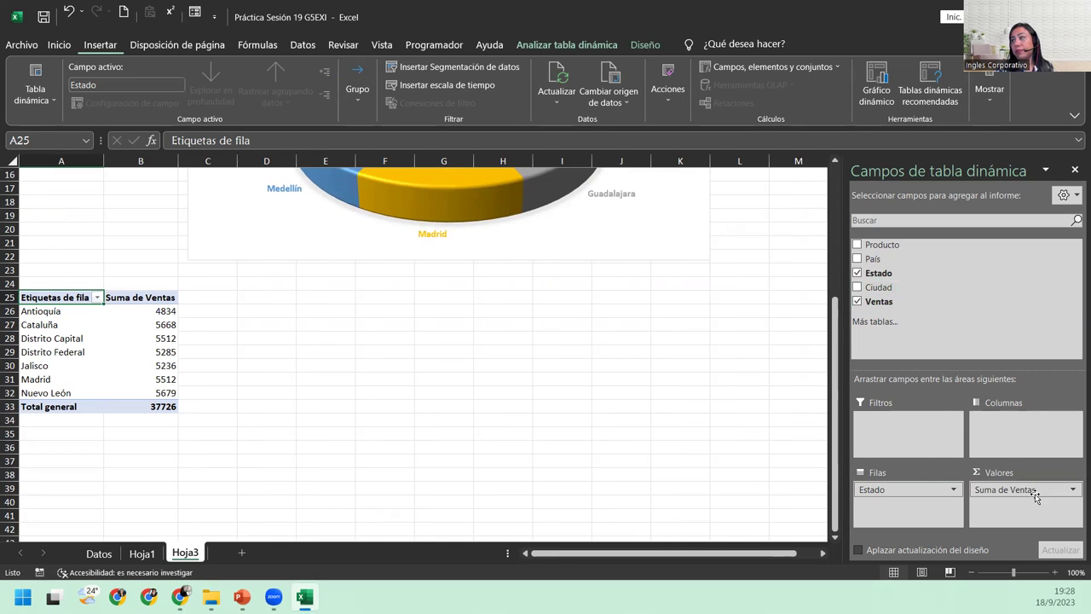
left_click(1073, 490)
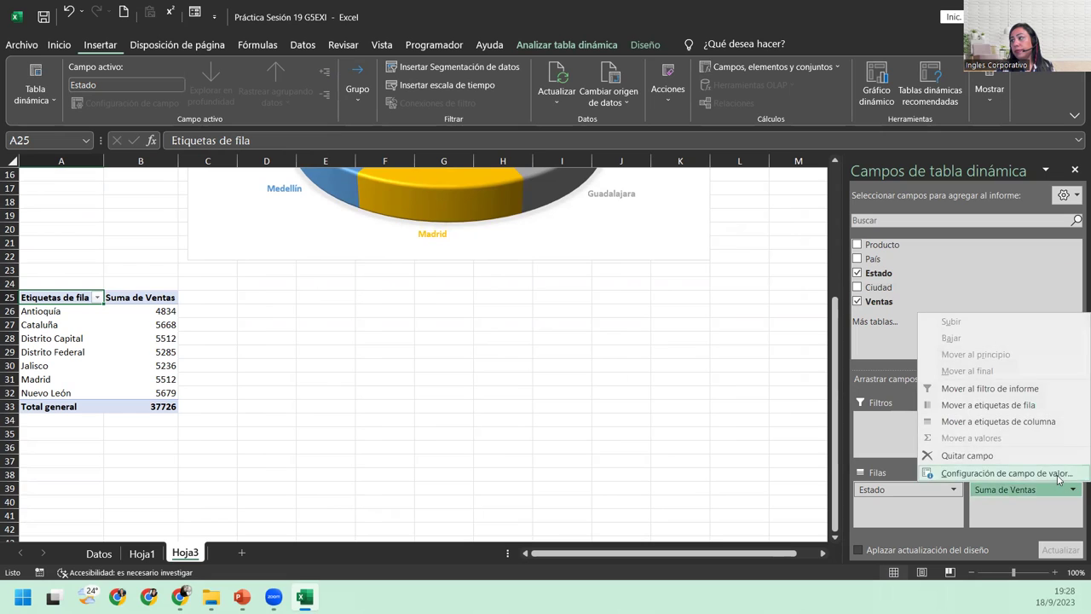
- Format Suma de Ventas as Contabilidad with 2 decimals and the $ Español (El Salvador) symbol
left_click(980, 541)
left_click(516, 405)
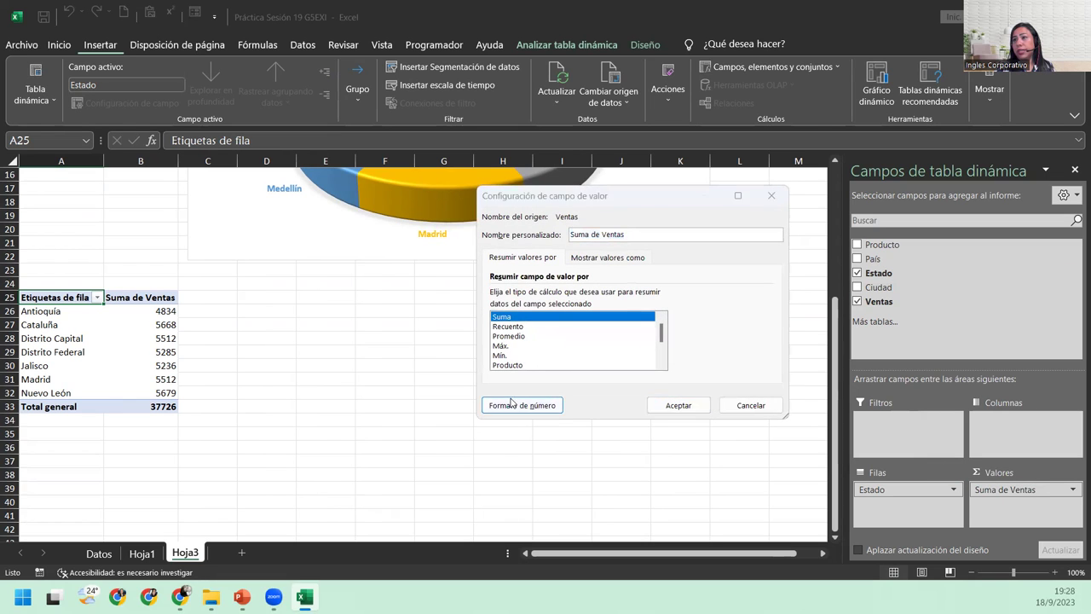
left_click(493, 223)
left_click(805, 242)
scroll(680, 351, "down", 2)
scroll(680, 352, "down", 1)
left_click(686, 397)
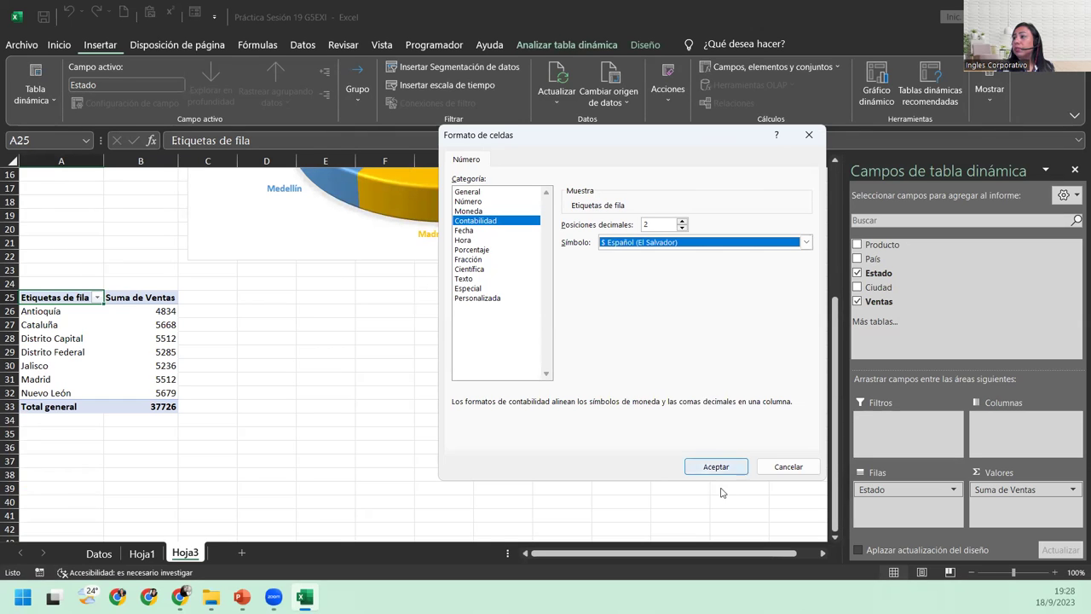
left_click(735, 466)
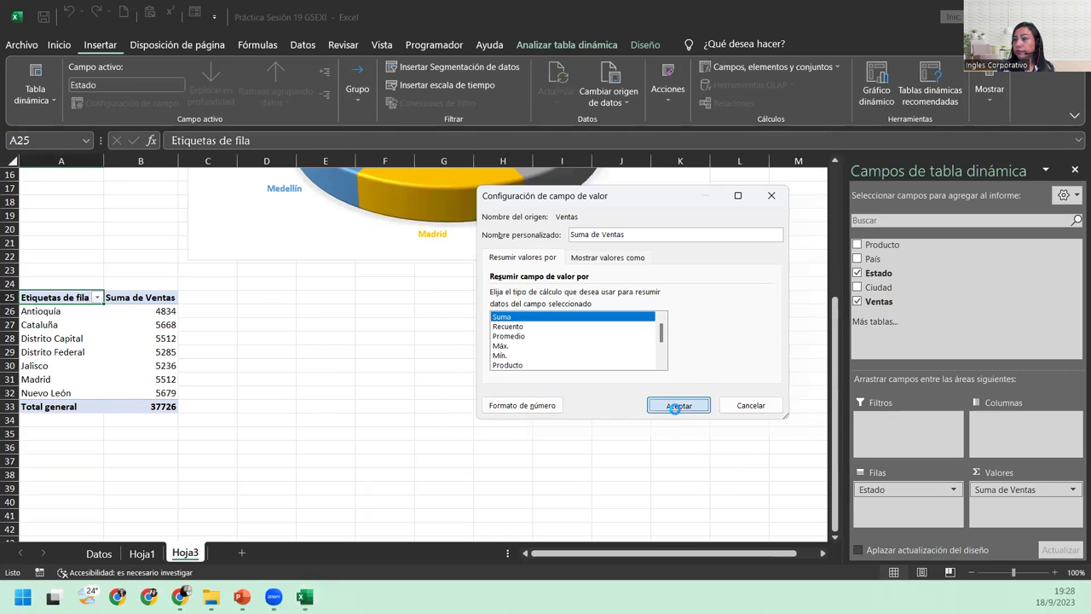
left_click(674, 405)
- Review each state's formatted sales value down to the $37,726.00 Total general
left_click(124, 321)
left_click(148, 311)
left_click(147, 324)
left_click(145, 338)
left_click(141, 352)
left_click(139, 365)
left_click(134, 378)
left_click(139, 393)
left_click(141, 406)
left_click(125, 357)
left_click(131, 310)
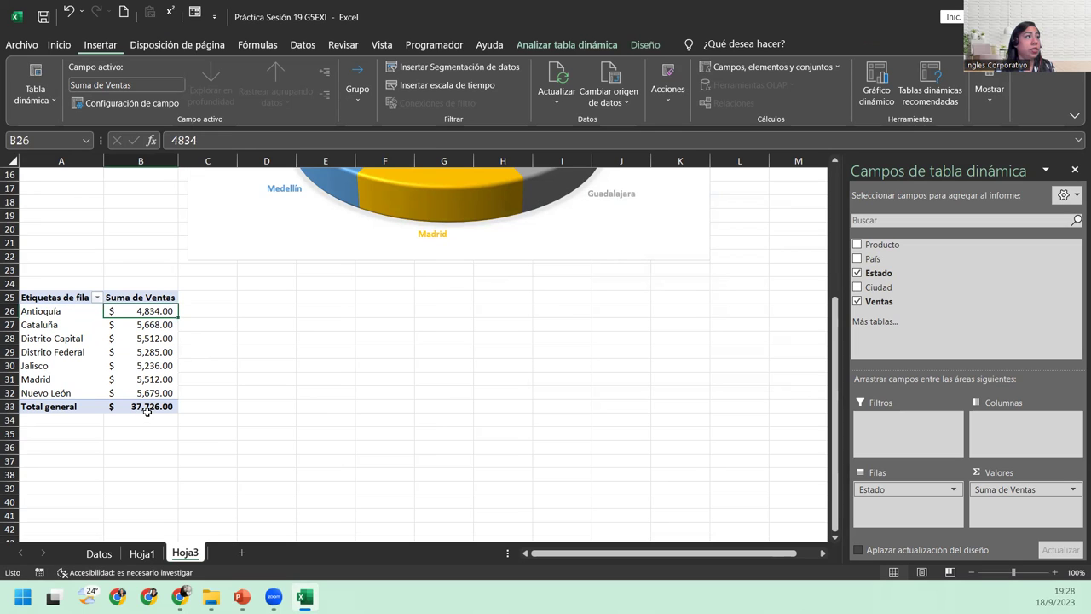
mouse_move(146, 410)
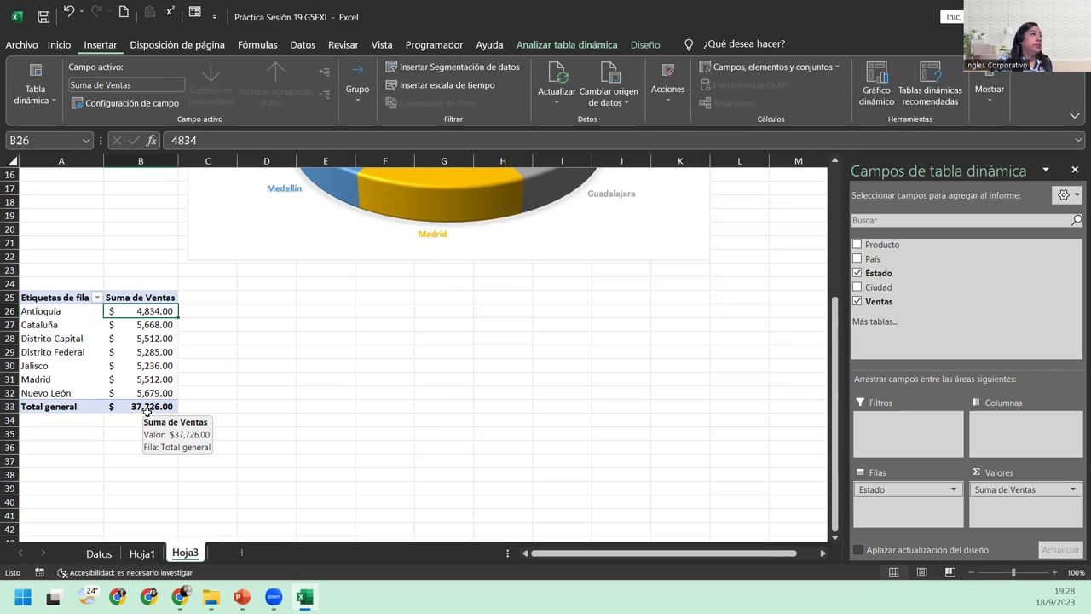
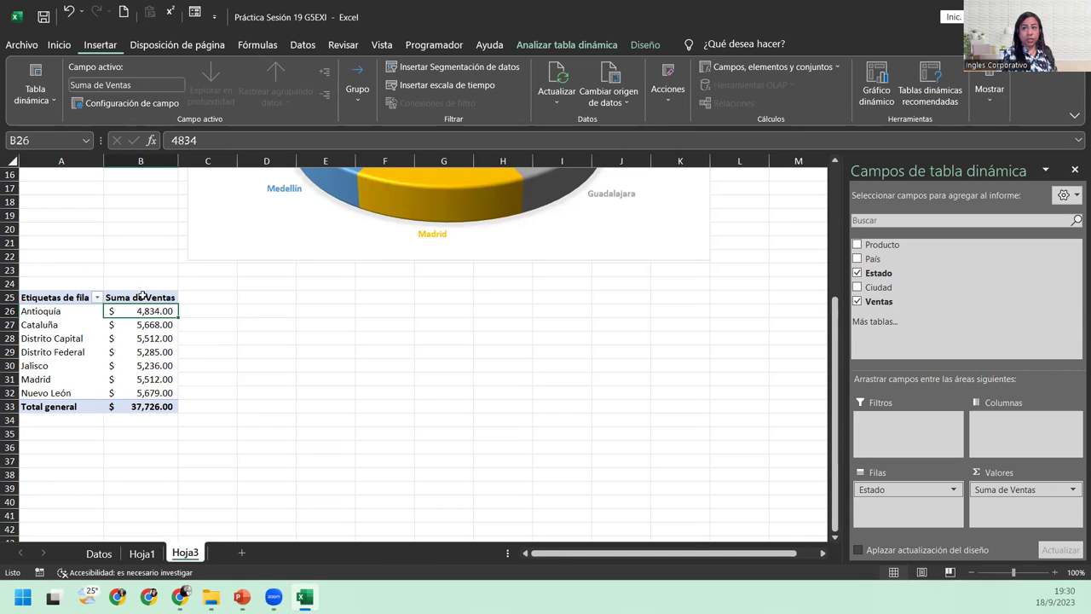
- Switch the ribbon to Analizar tabla dinámica for the Hoja3 Ventas-by-Estado pivot table
mouse_move(152, 311)
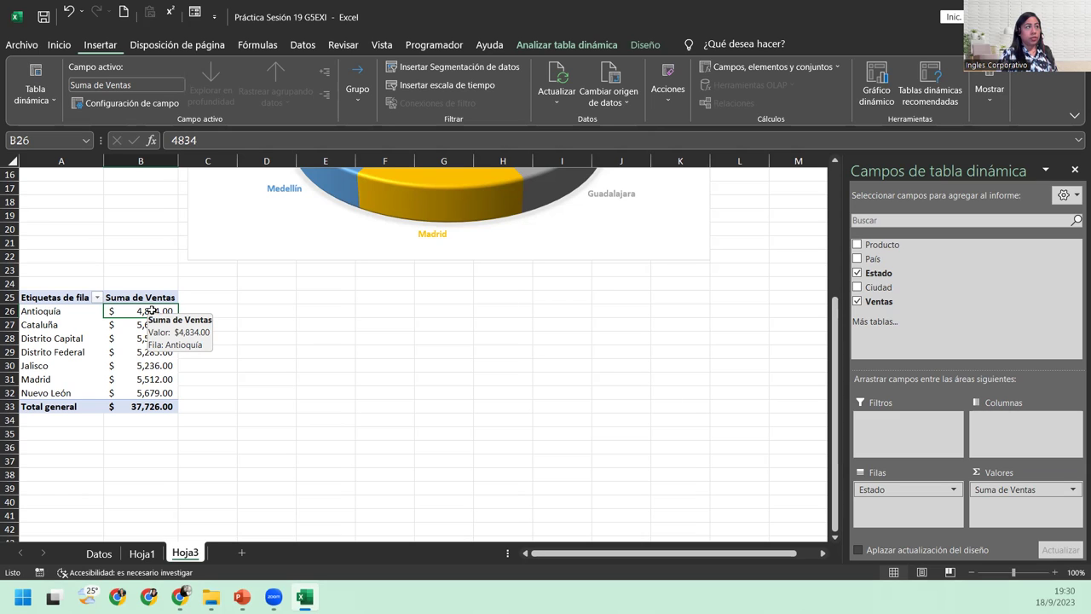
mouse_move(167, 337)
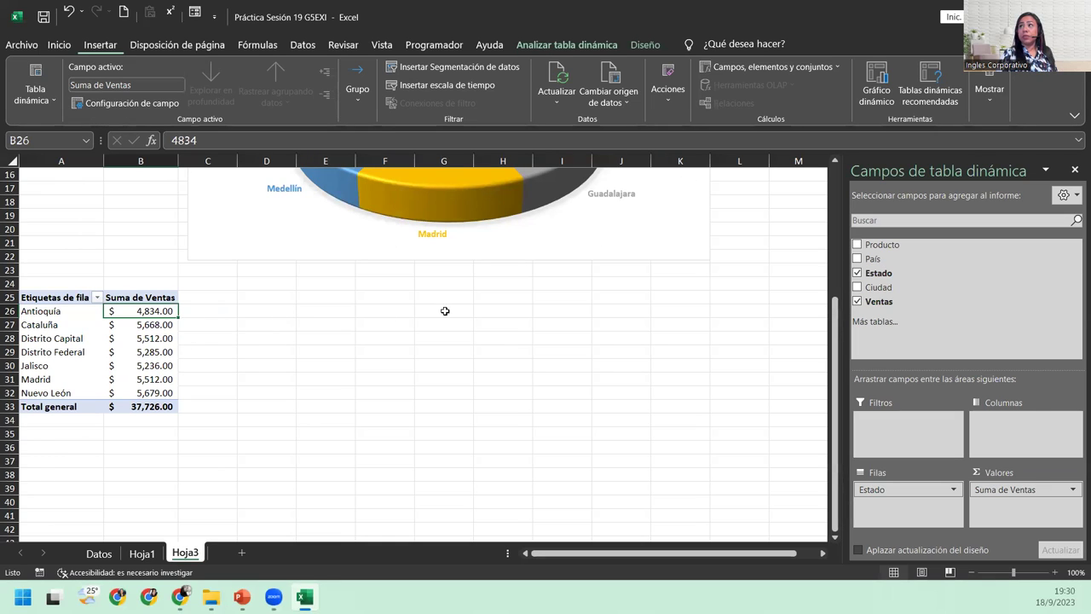
left_click(554, 46)
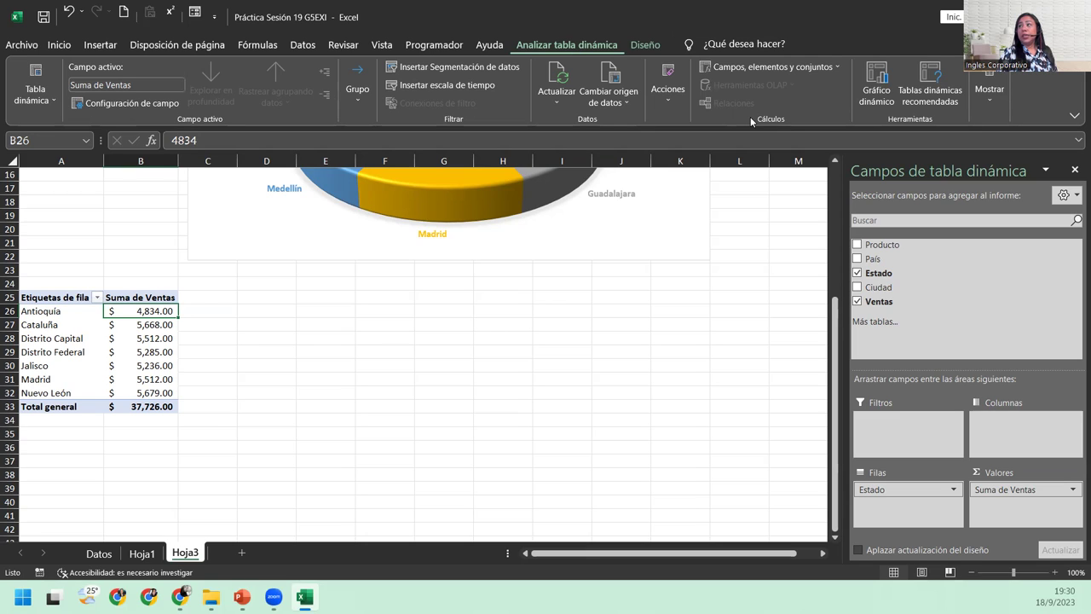
- Open the Campos, elementos y conjuntos dropdown on the Analizar tabla dinámica ribbon
left_click(831, 67)
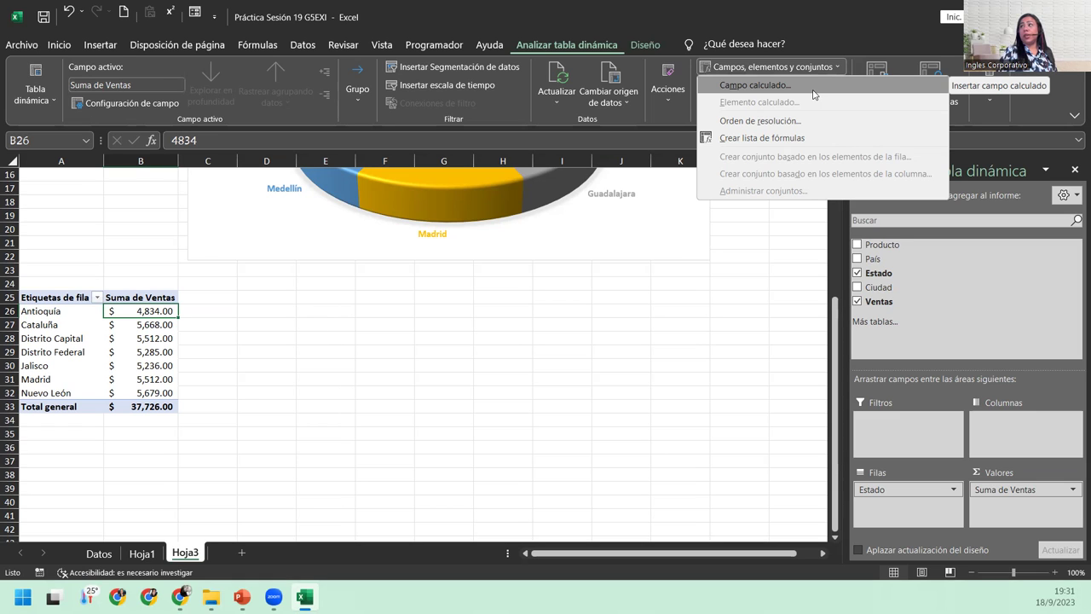
- Start a calculated field named Comisión and clear the default 0 from its formula
left_click(813, 88)
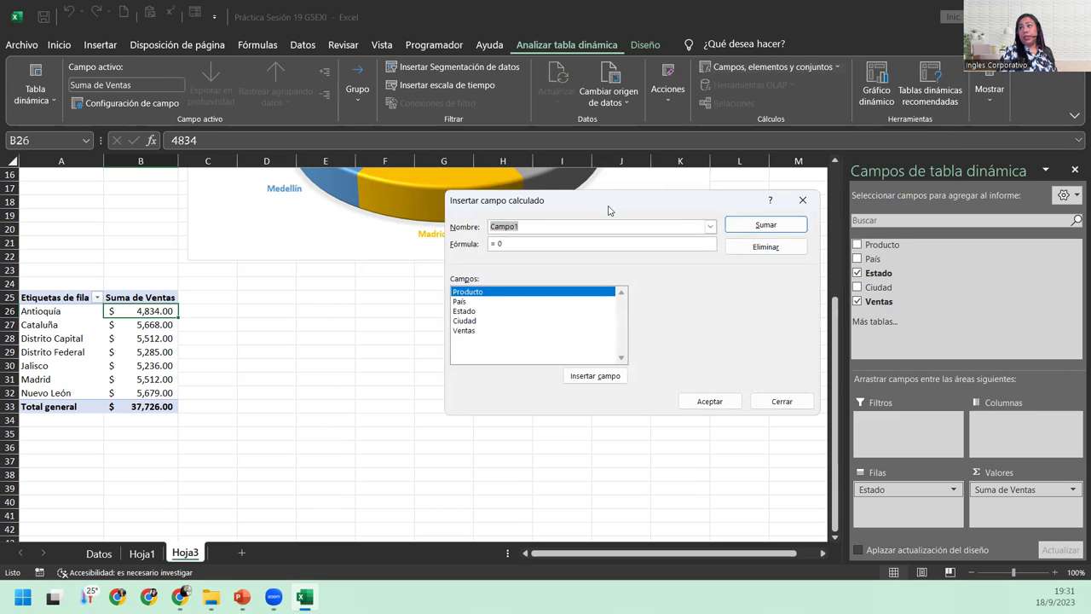
left_click_drag(602, 211, 409, 274)
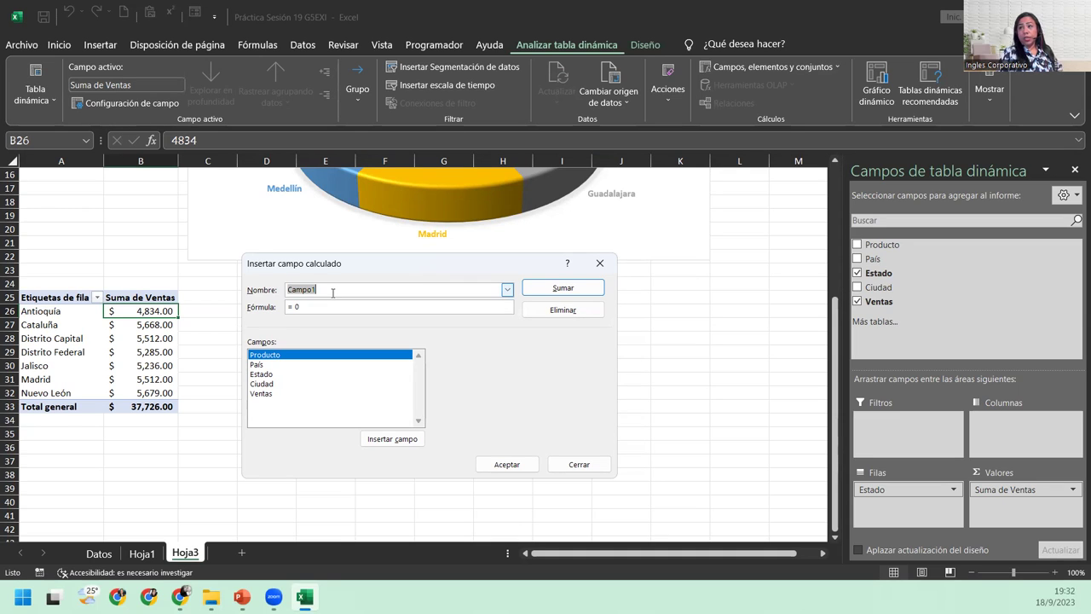
type("Comisión")
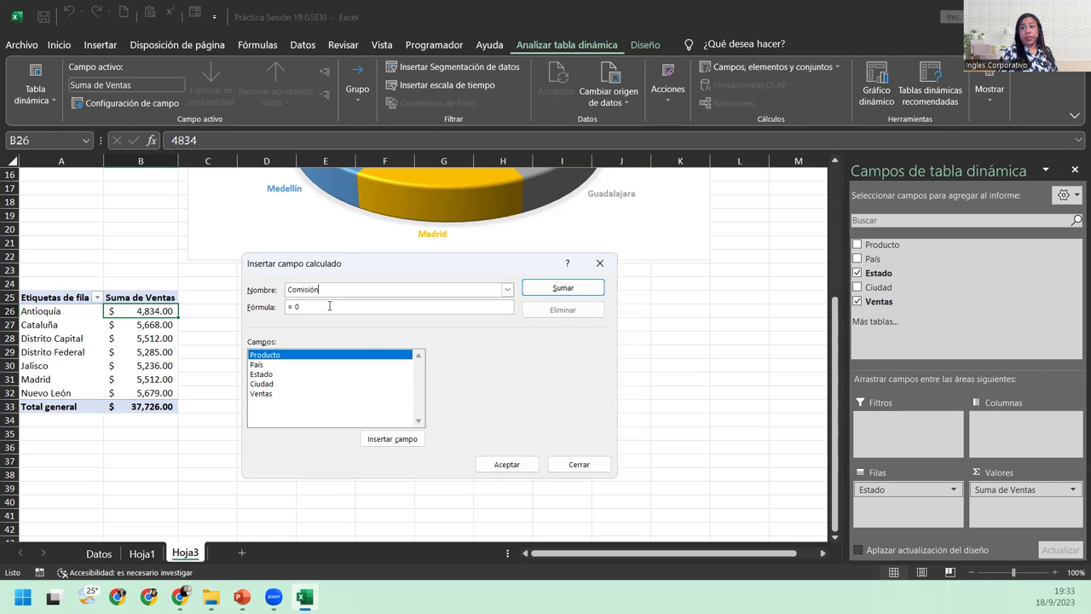
key("BackSpace")
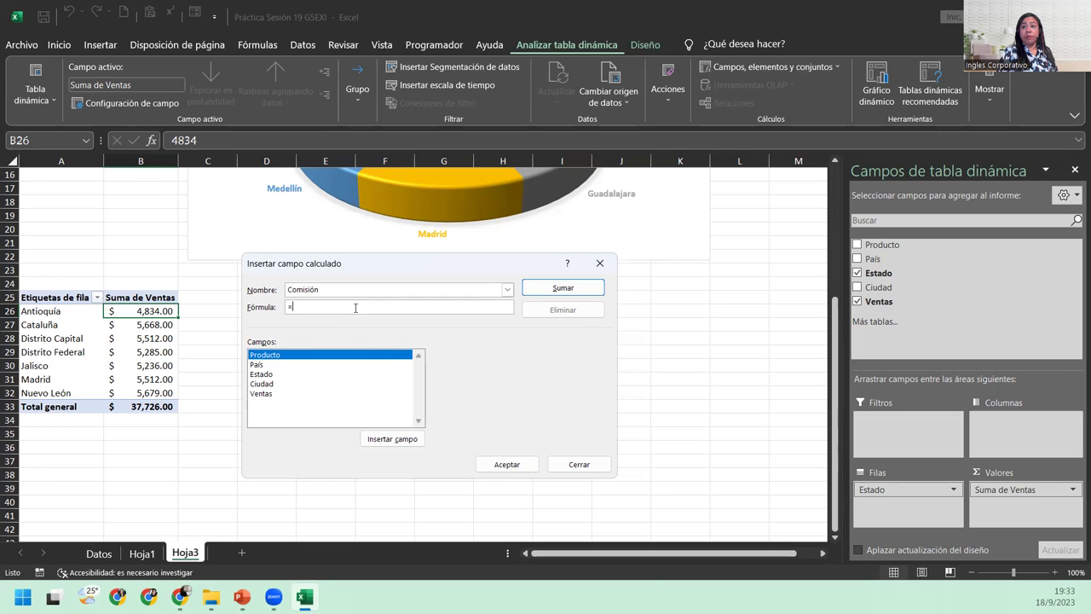
- Define Comisión as =Ventas*0.05 and add it to the pivot fields
left_click(258, 396)
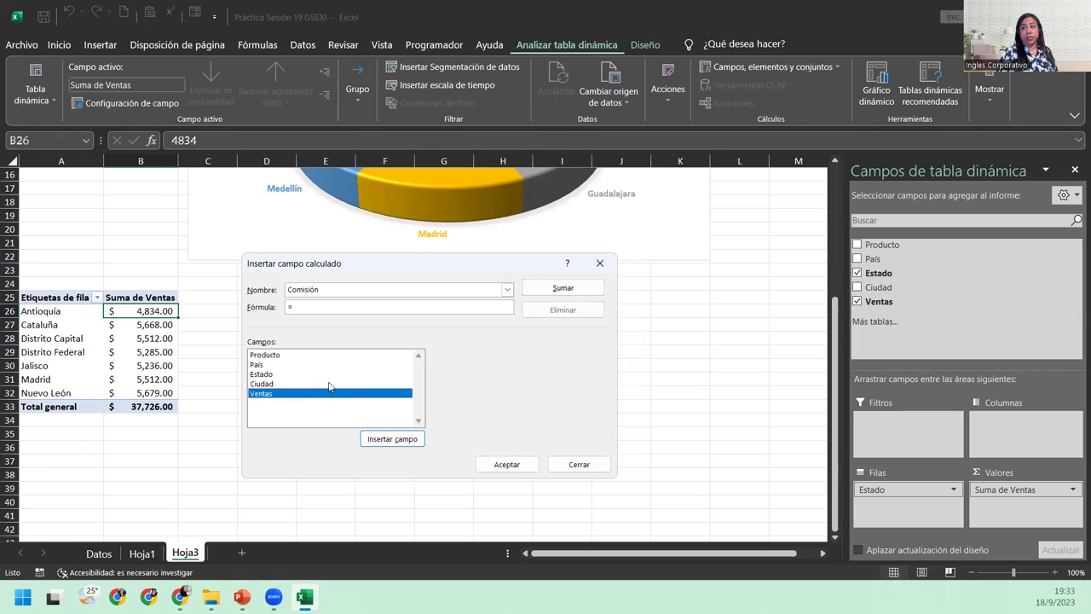
left_click(391, 440)
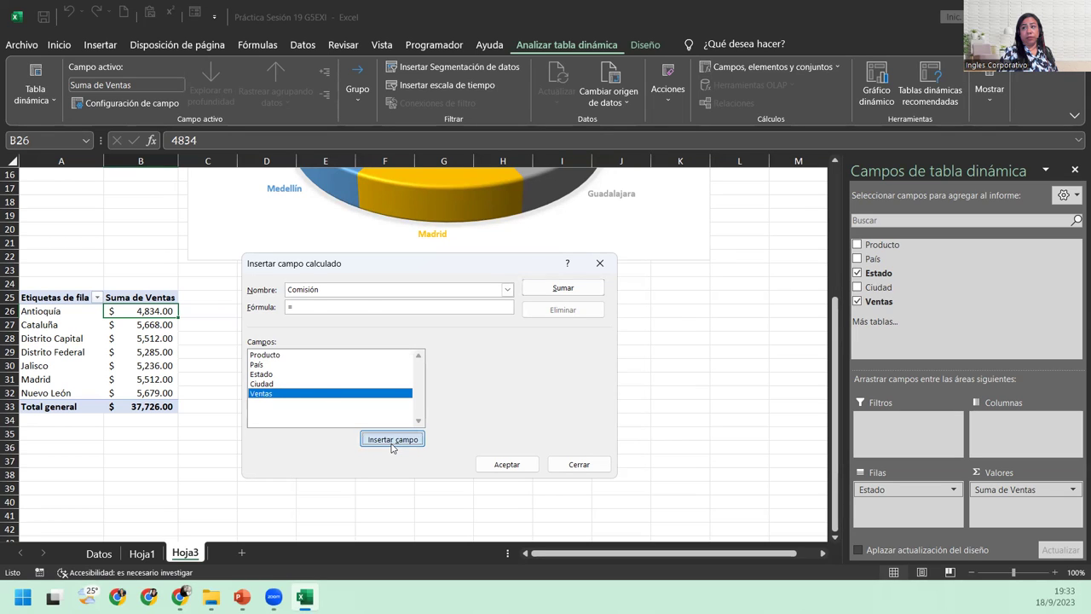
type("*")
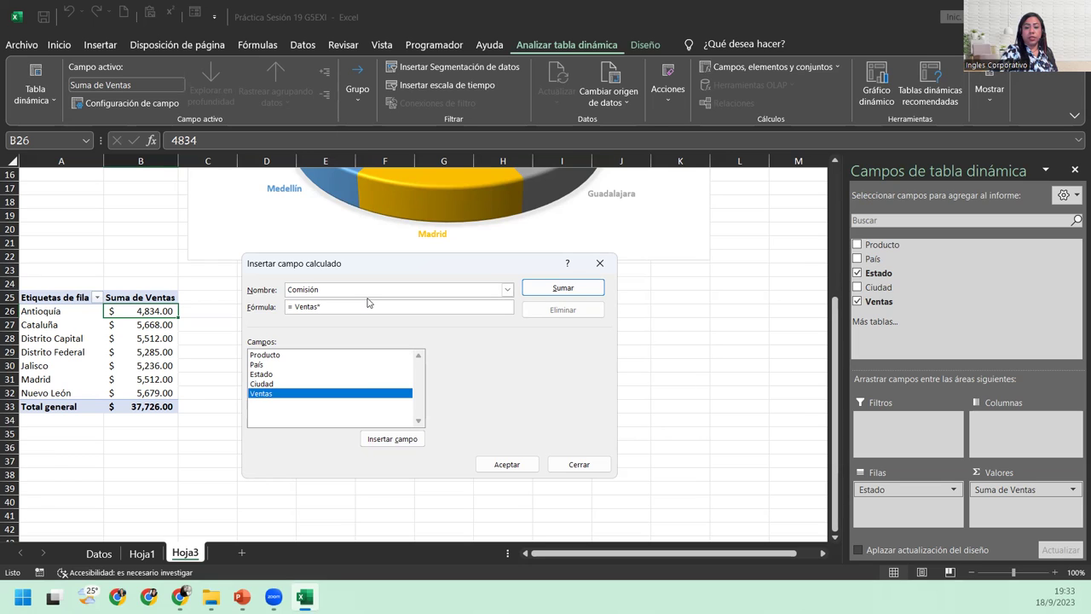
type("0.05")
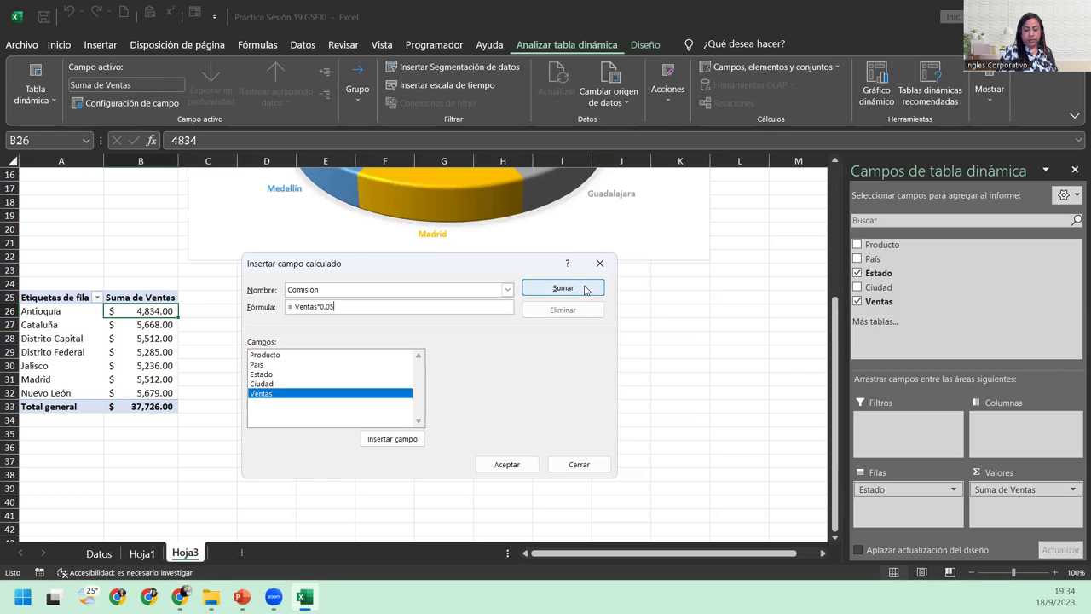
left_click(584, 290)
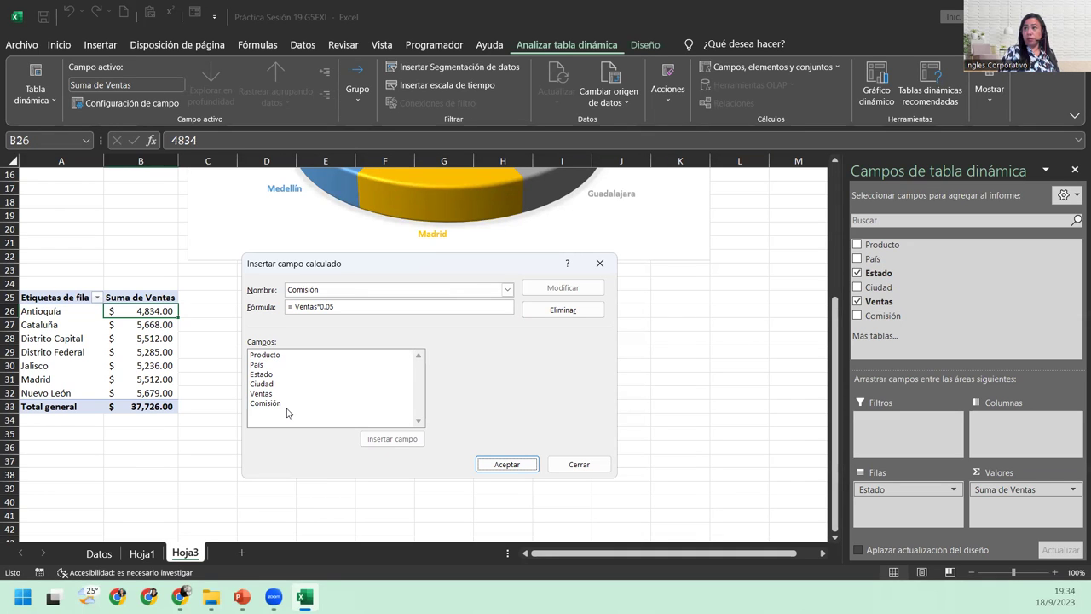
- Apply Comisión to the pivot table, adding a Suma de Comisión column totaling $1,886.30
left_click(488, 466)
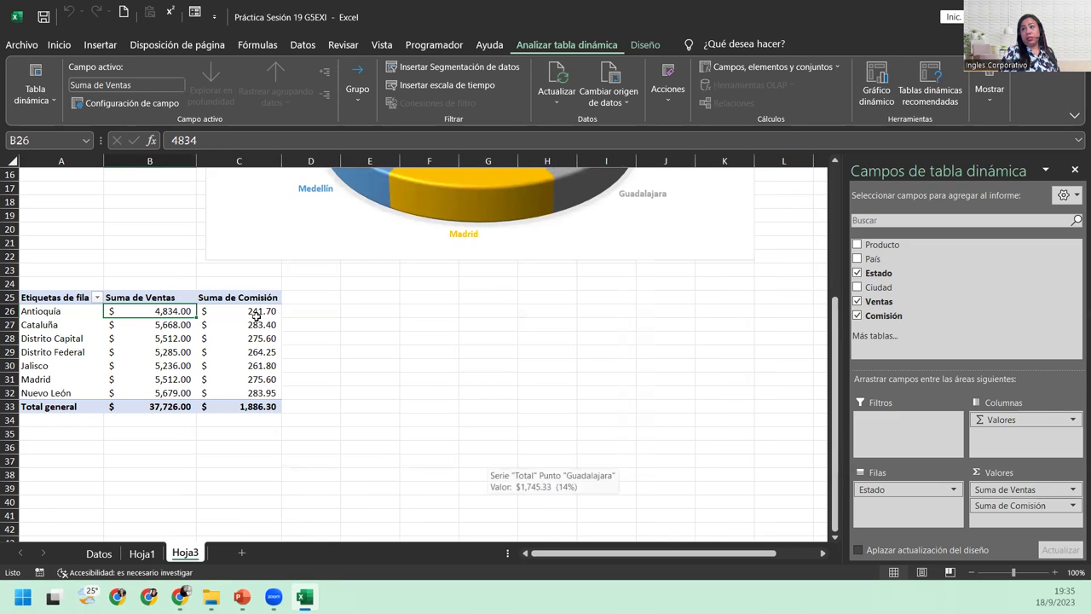
left_click(256, 314)
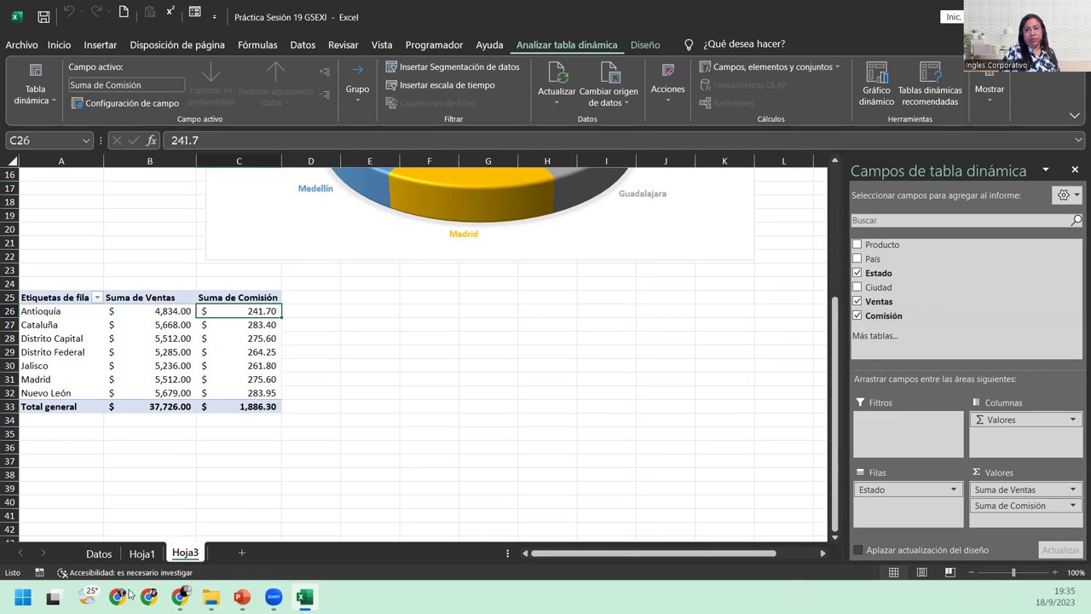
left_click(99, 553)
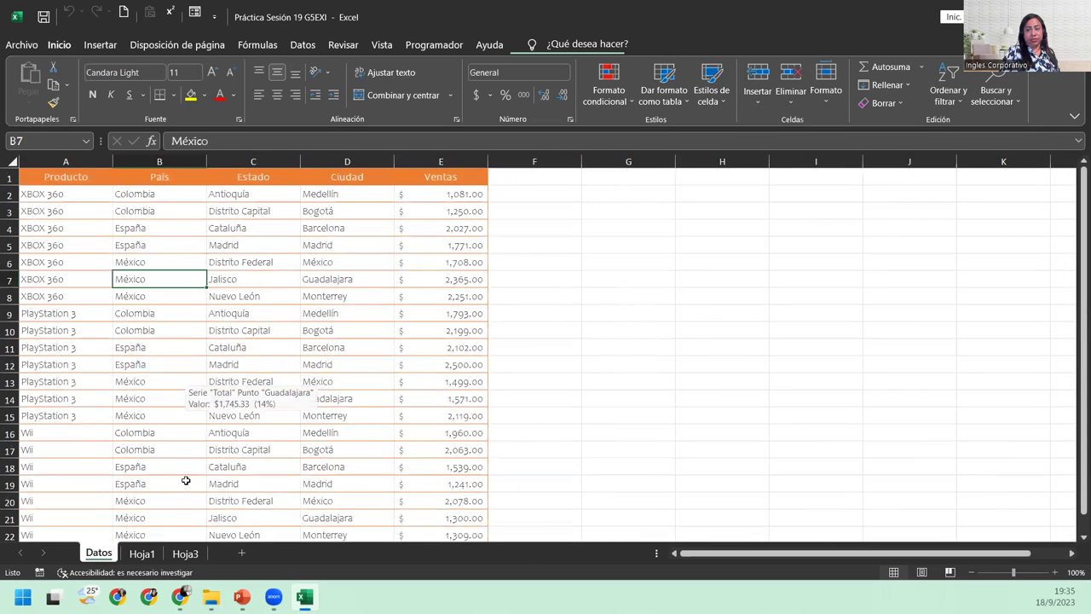
left_click(184, 552)
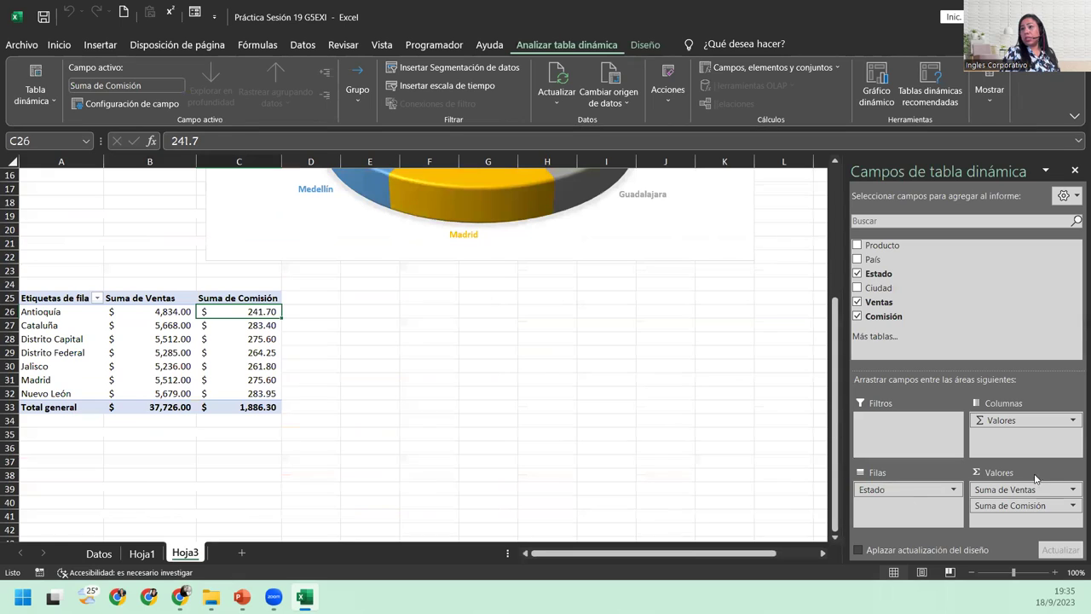
- Remove Ventas from the pivot table, leaving only Suma de Comisión per Estado
mouse_move(151, 320)
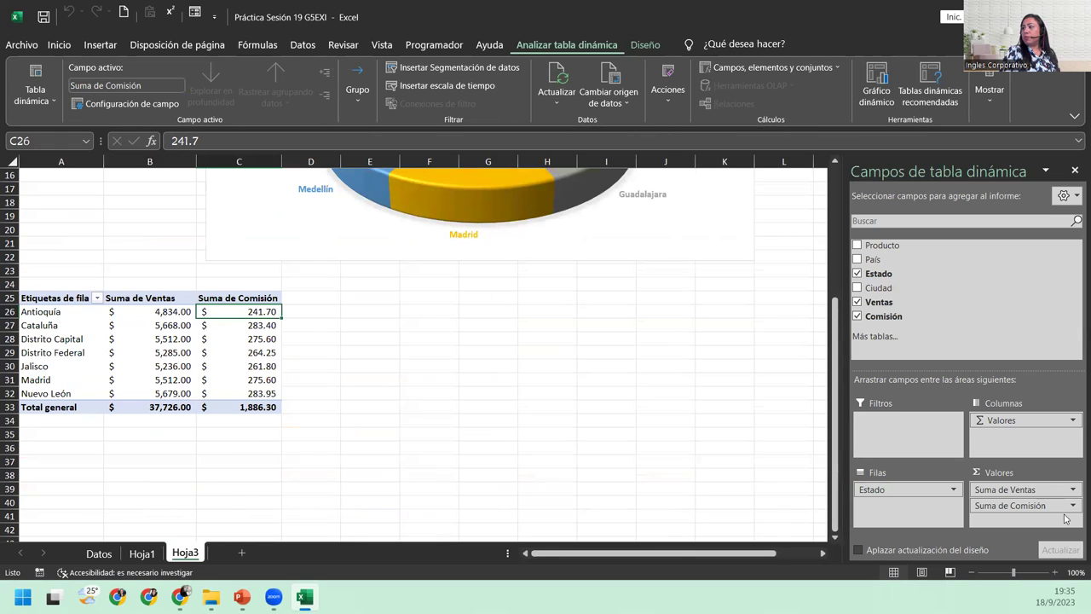
left_click(858, 303)
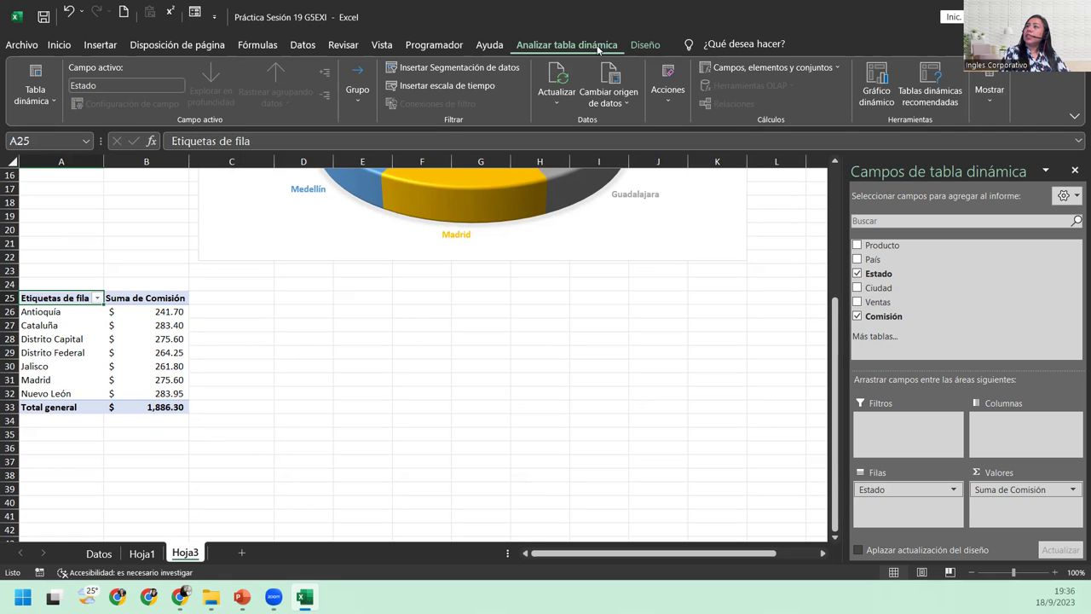
- Insert a Barras agrupadas pivot chart of Suma de Comisión by Estado
left_click(878, 85)
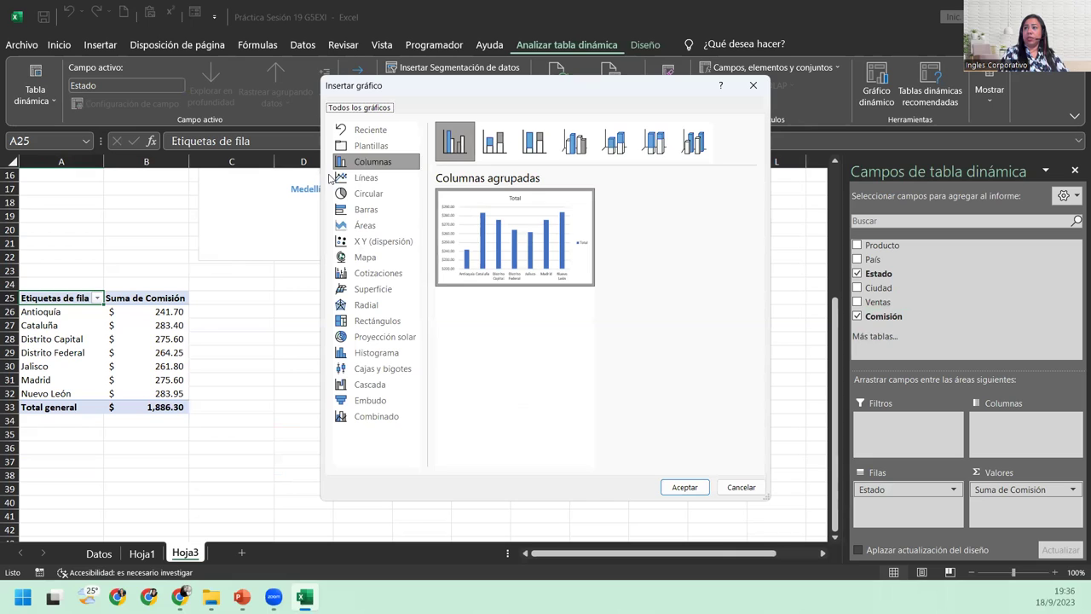
left_click(377, 210)
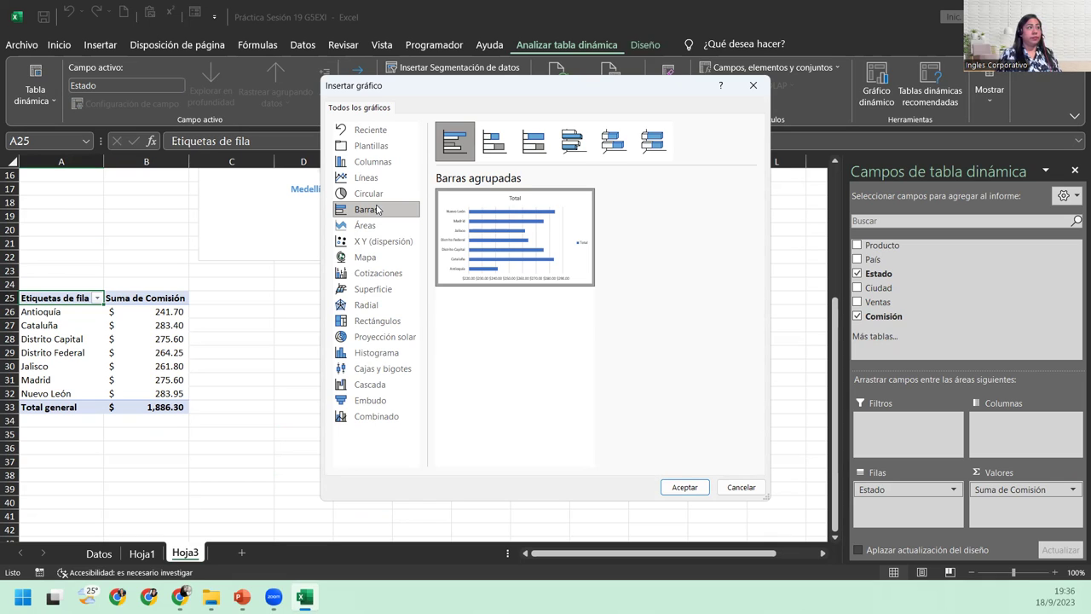
mouse_move(528, 203)
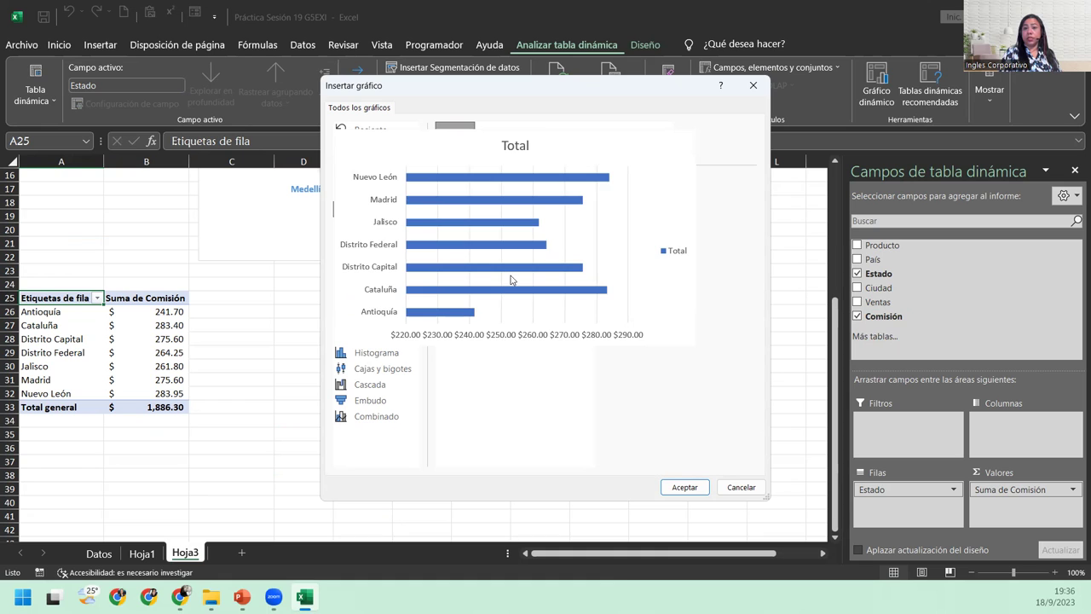
left_click(684, 491)
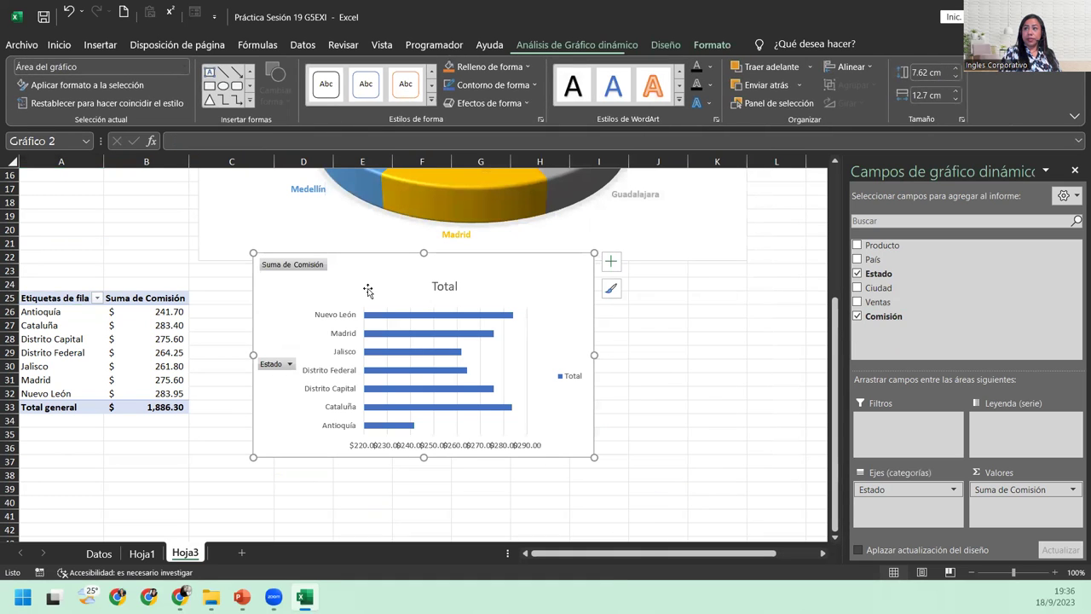
- Move the bar chart beside the pivot table and enlarge it to 20.43 × 9.16 cm
left_click_drag(331, 315, 299, 315)
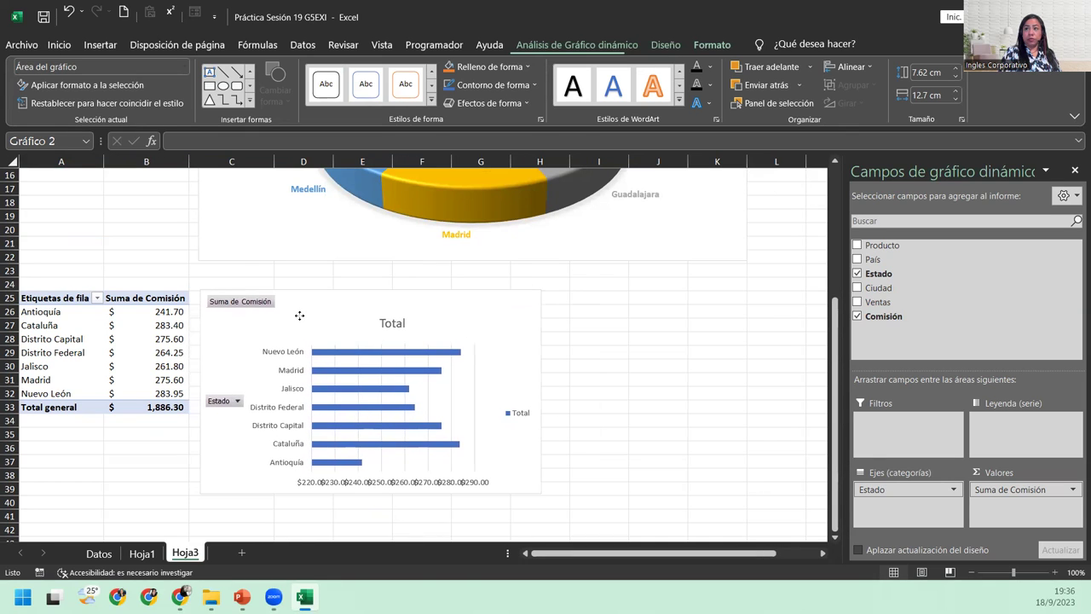
left_click(361, 333)
scroll(360, 333, "down", 3)
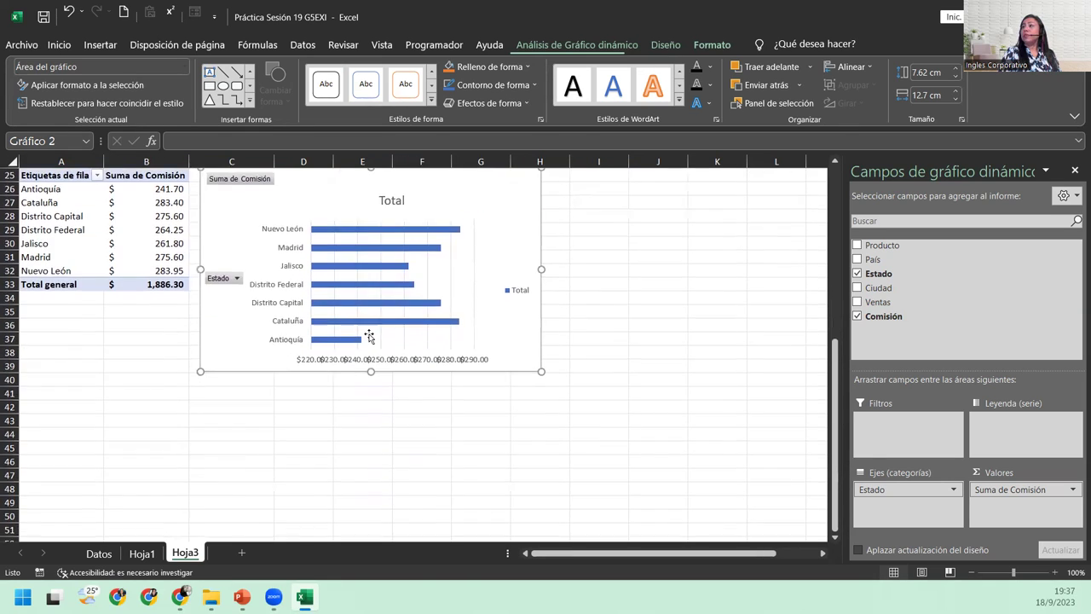
scroll(459, 362, "up", 2)
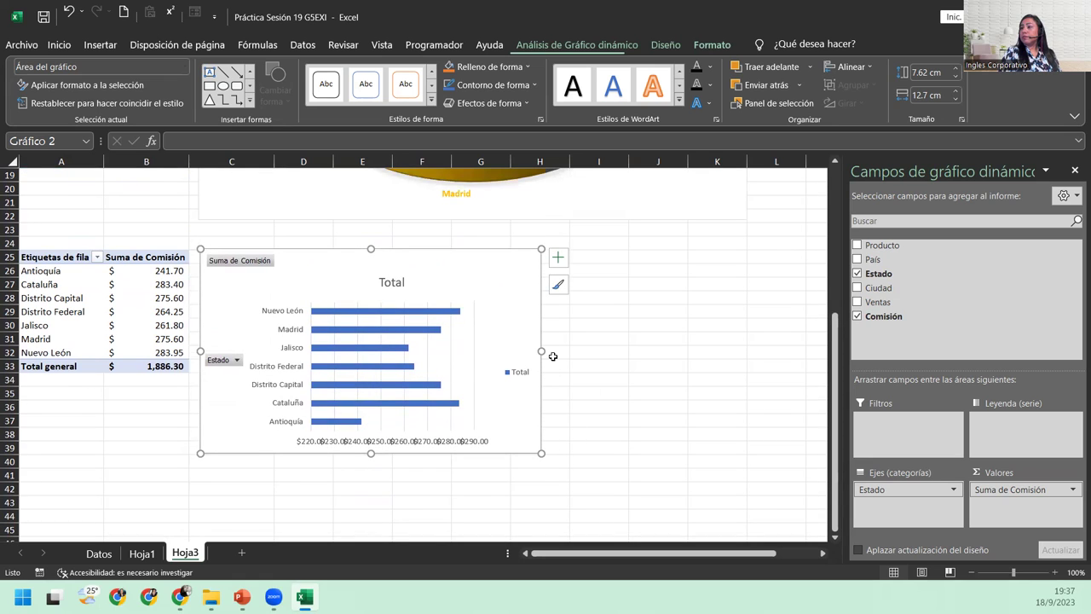
left_click_drag(542, 351, 748, 385)
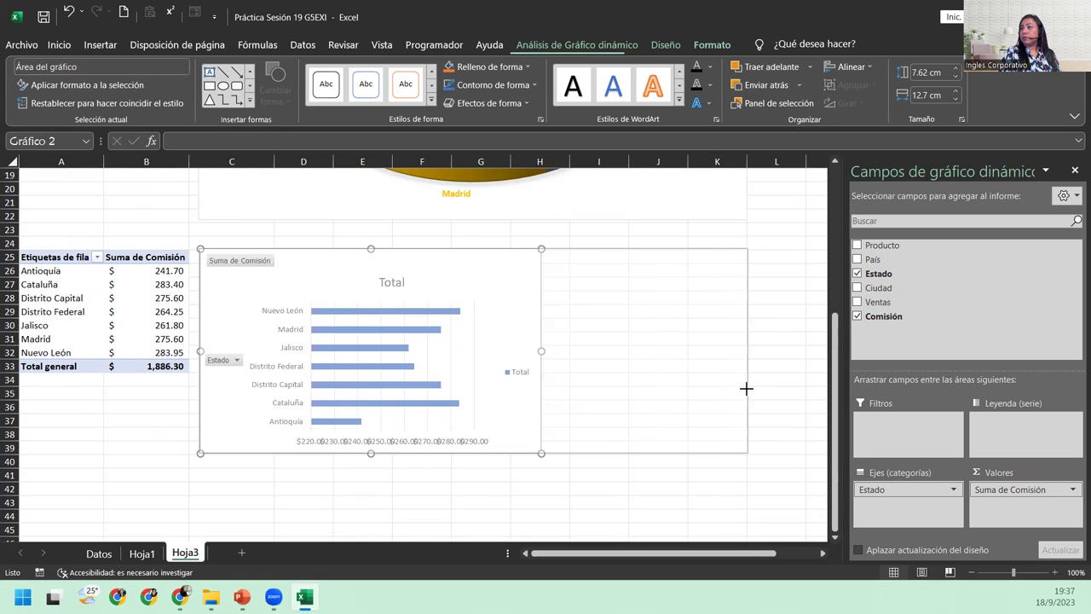
left_click_drag(474, 452, 483, 494)
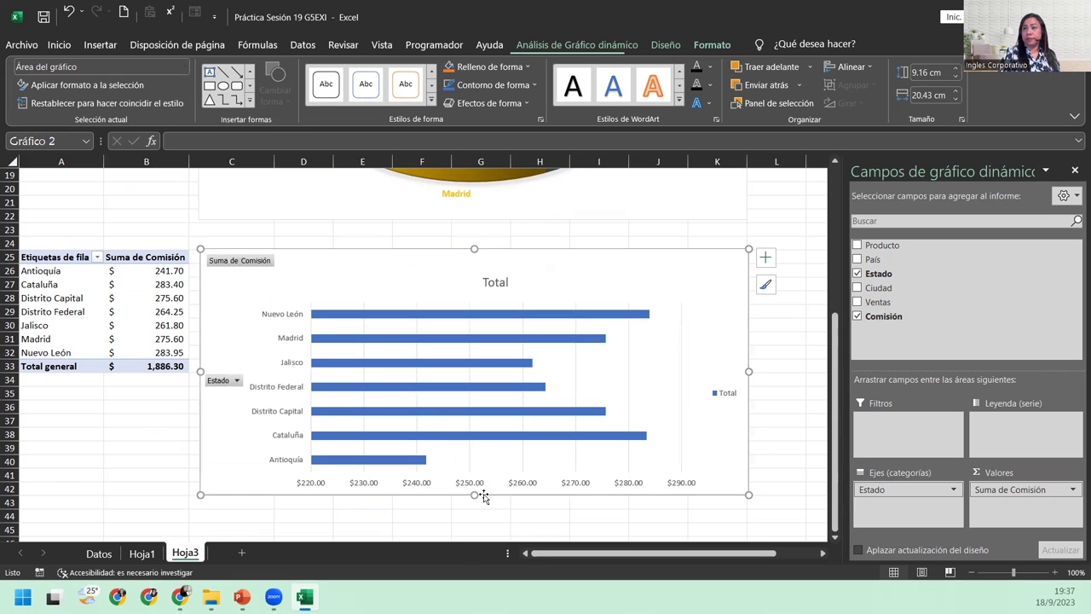
left_click(494, 282)
- Change the chart title from Total to 'Total de comisiones por Estado'
left_click(509, 282)
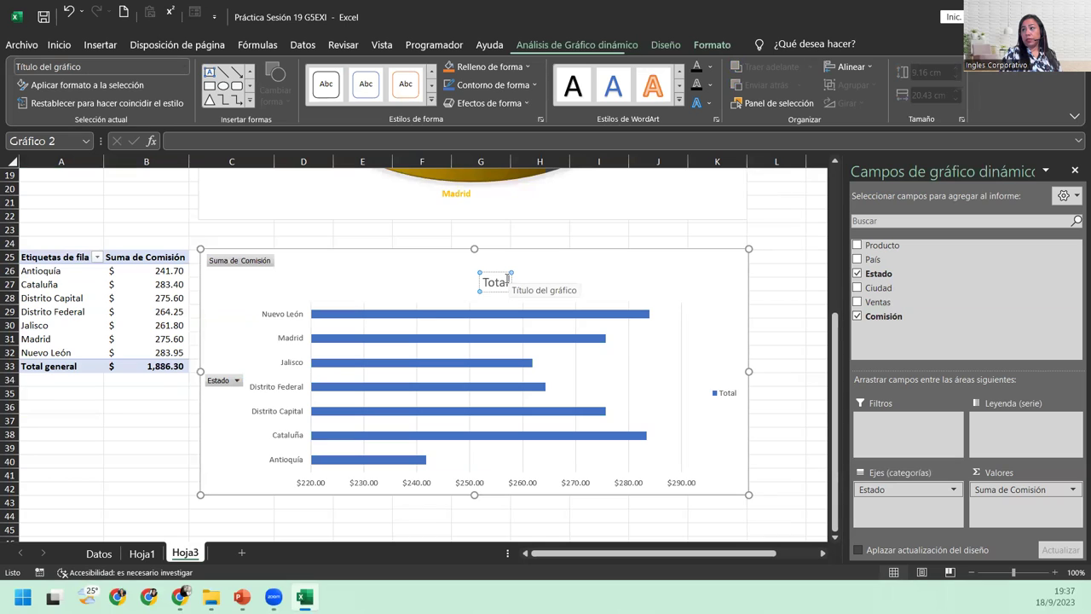
type(" de comisio")
type("nes por Estado")
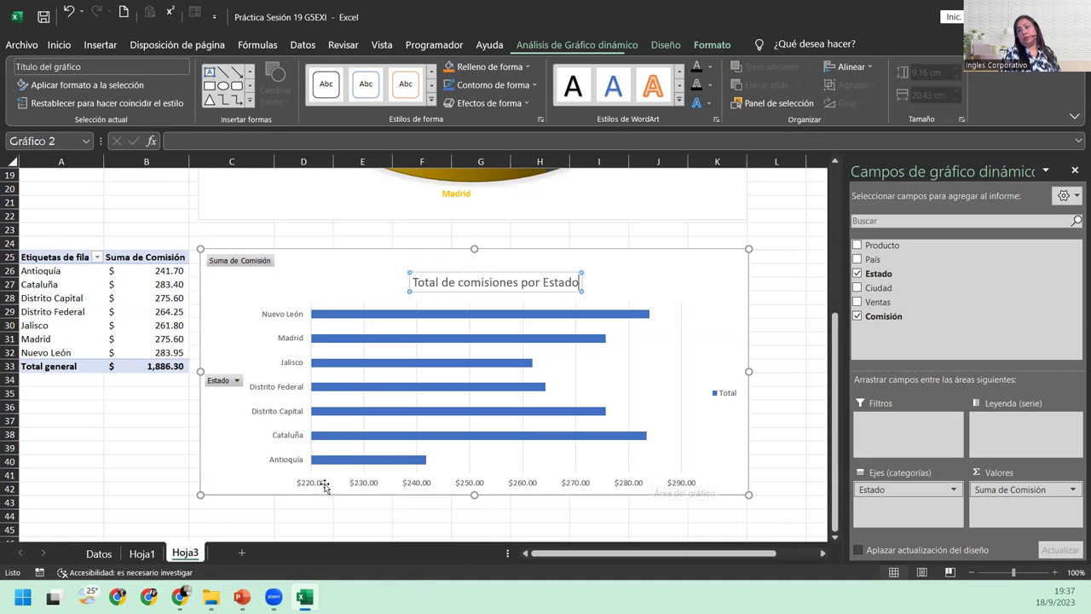
- Filter the chart's Estado field to only Distrito Capital, Distrito Federal and Nuevo León
left_click(274, 478)
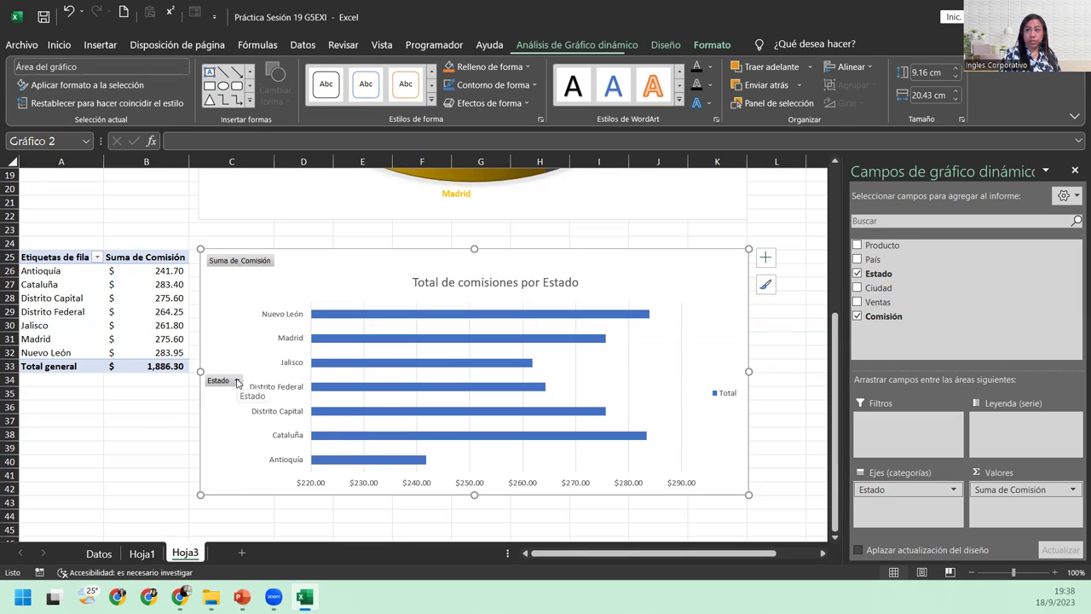
left_click(238, 381)
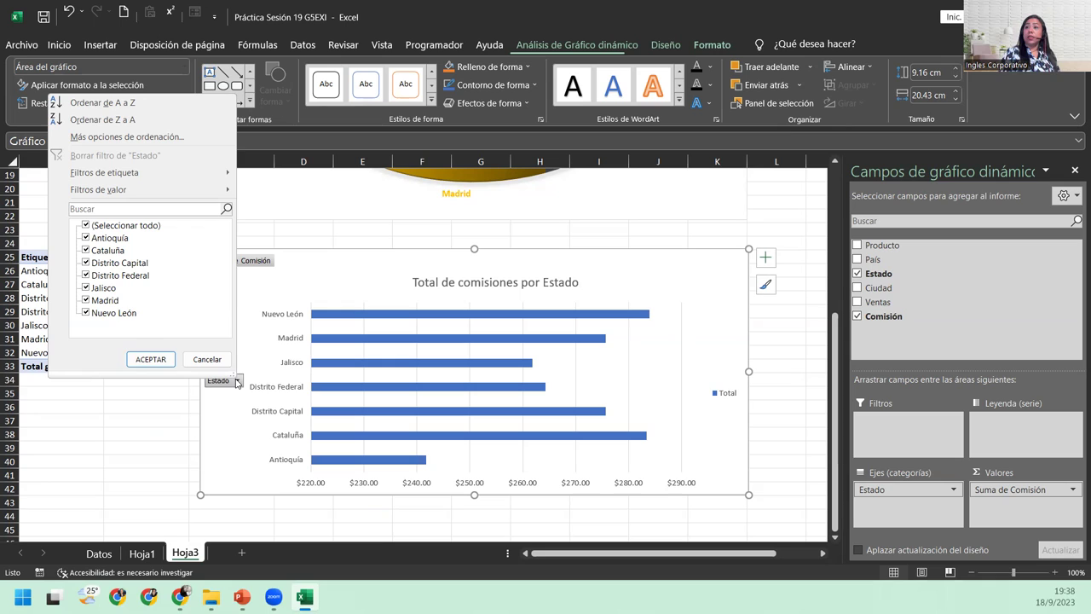
left_click(87, 226)
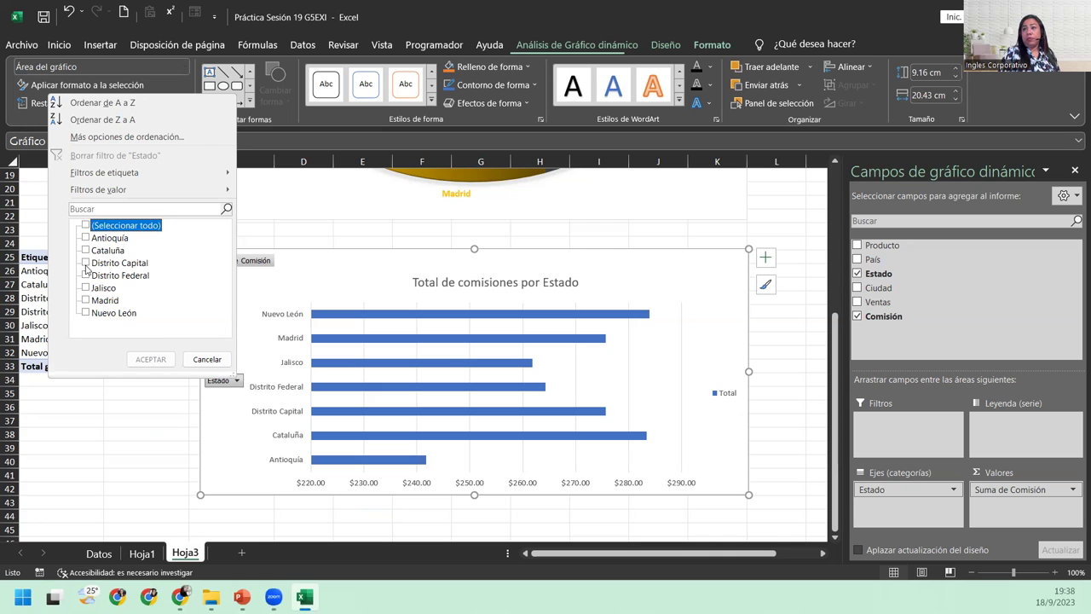
left_click(85, 262)
left_click(86, 275)
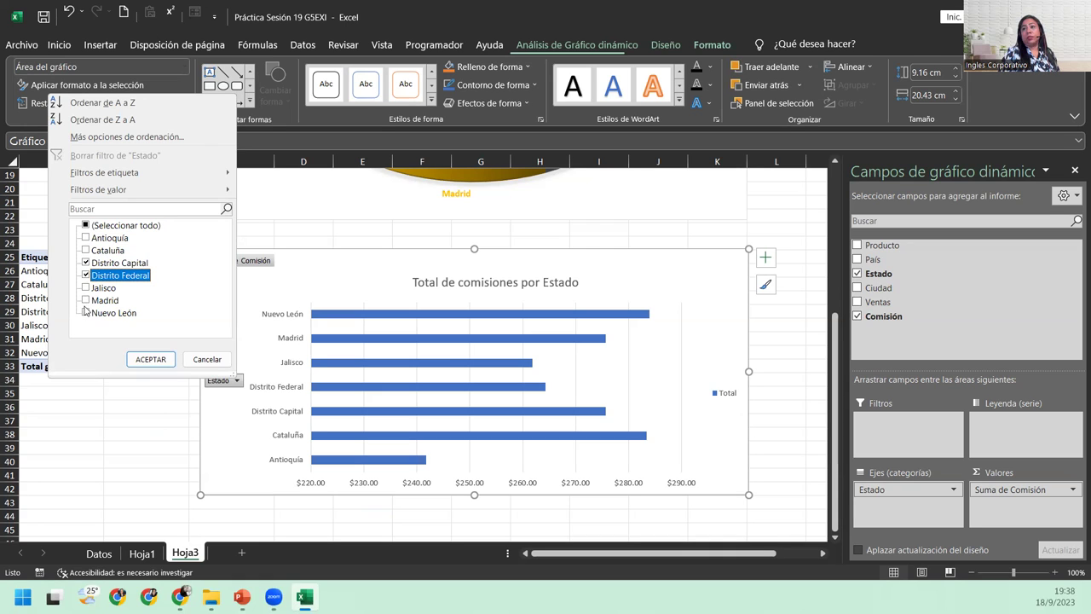
left_click(85, 313)
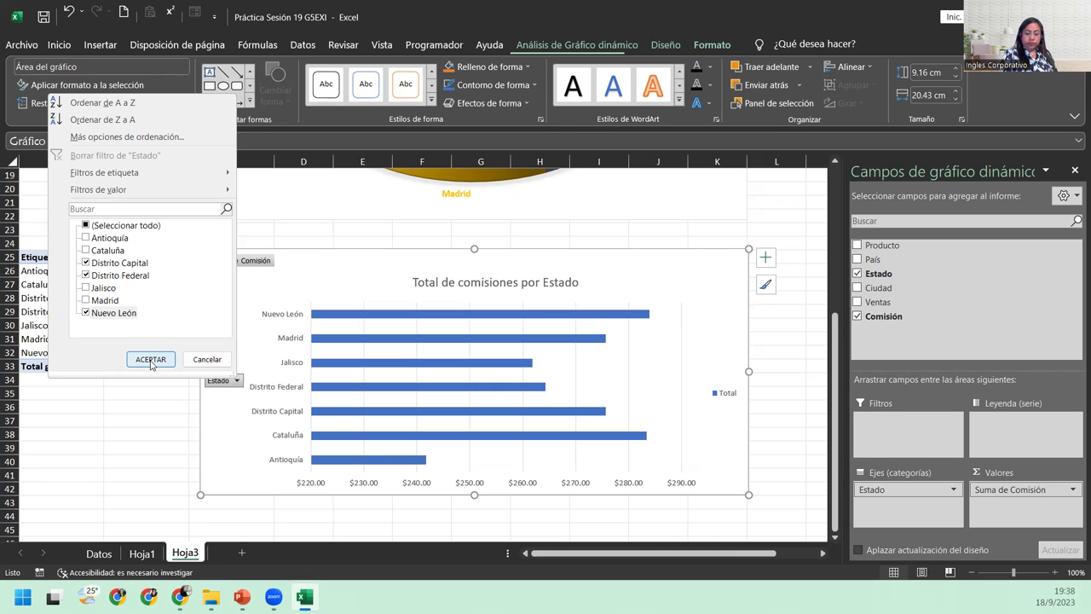
- Apply the Estado filter to show only Distrito Capital, Distrito Federal and Nuevo León, totaling $823.80
left_click(150, 358)
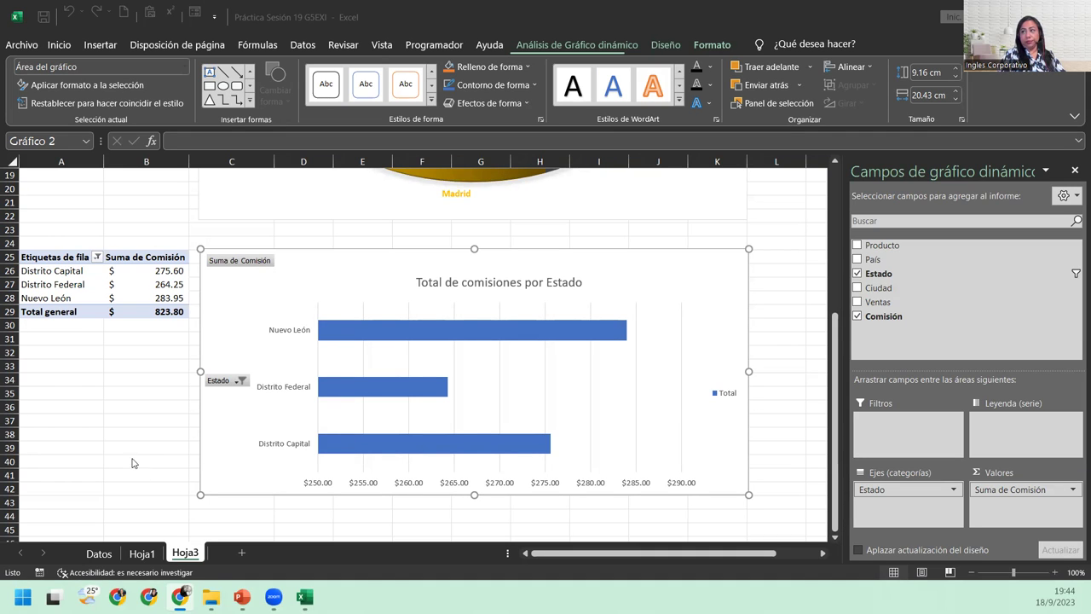
scroll(143, 443, "up", 1)
scroll(143, 443, "up", 4)
scroll(143, 443, "down", 5)
scroll(143, 443, "down", 5)
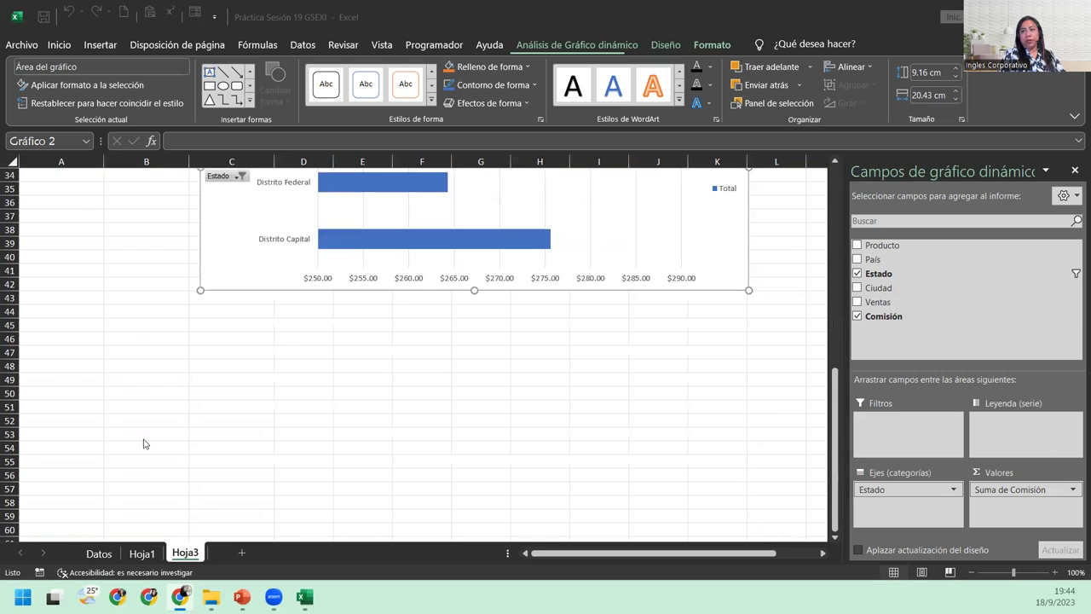
- Switch to the Datos sheet with the Producto, País, Estado, Ciudad and Ventas rows
left_click(99, 553)
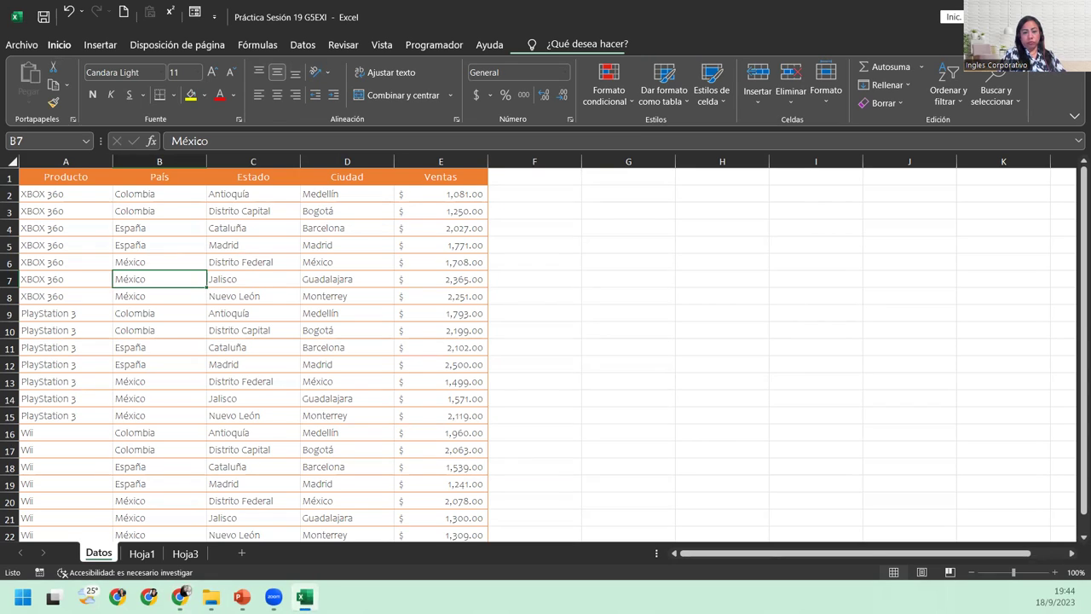
key("alt+Tab")
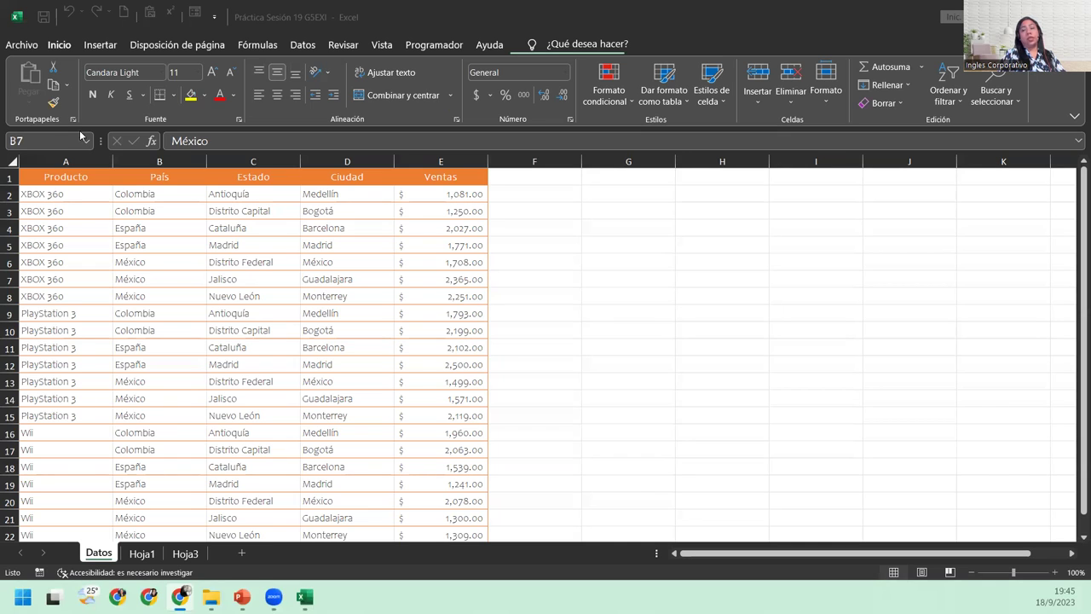
left_click(206, 244)
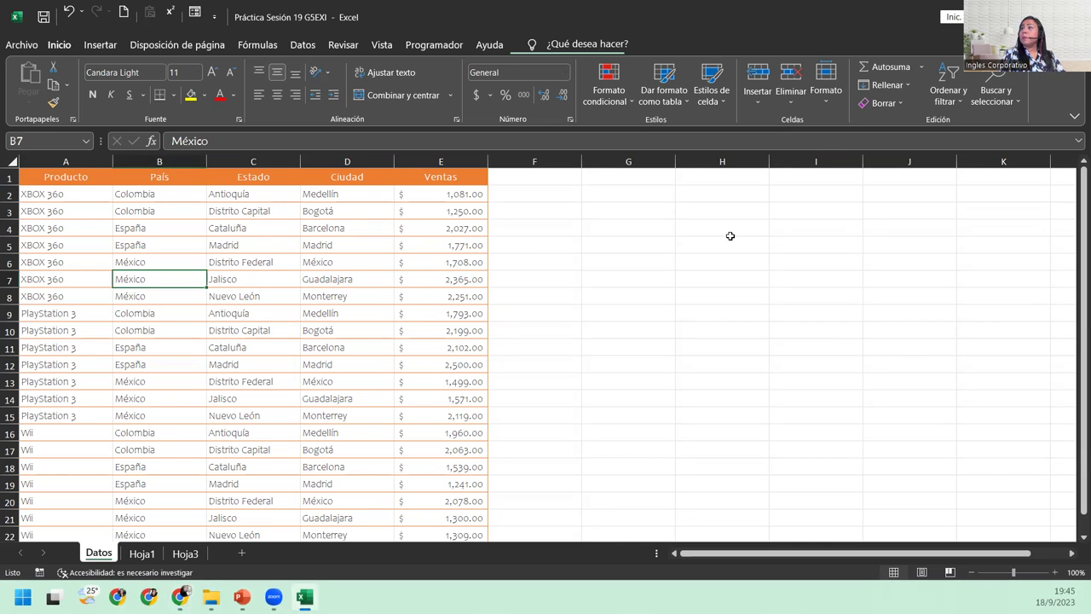
- Create a pivot table from the Datos range on the existing sheet at Hoja3!$A$45
left_click(100, 44)
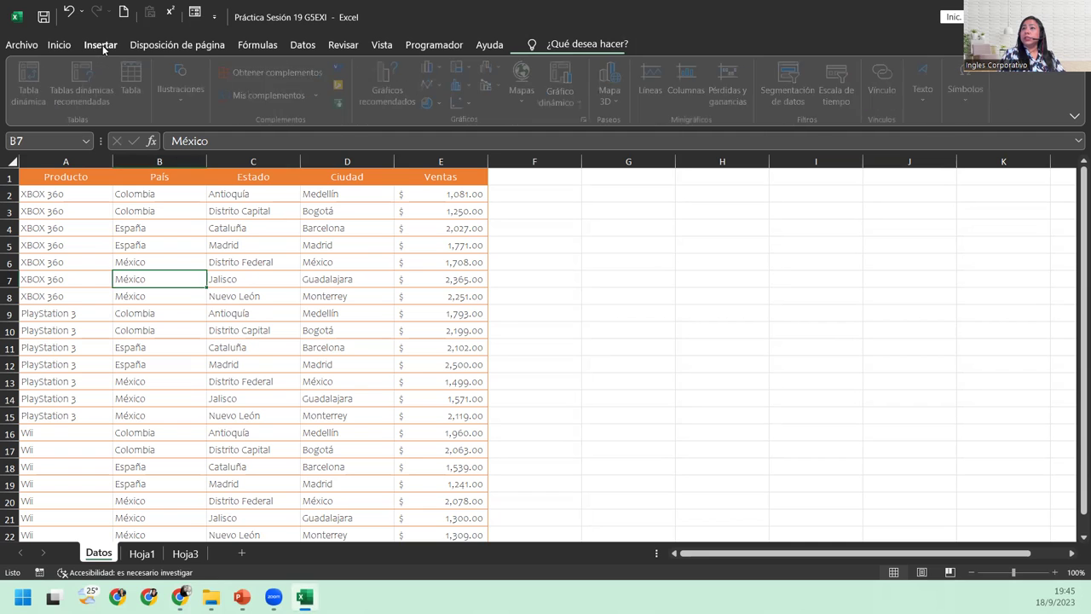
left_click(34, 81)
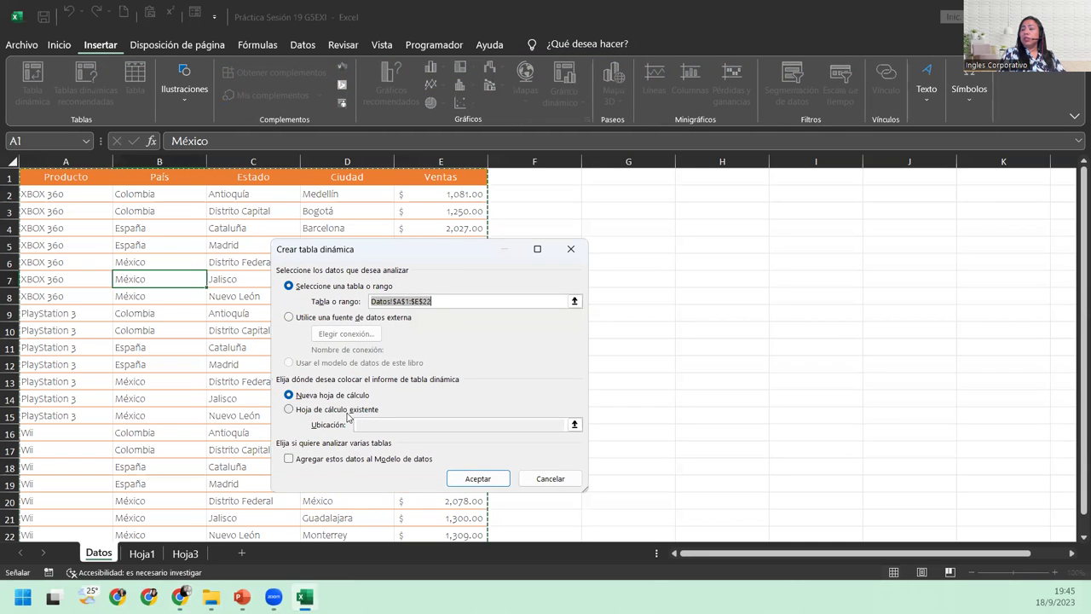
left_click(290, 409)
left_click(437, 423)
left_click(185, 553)
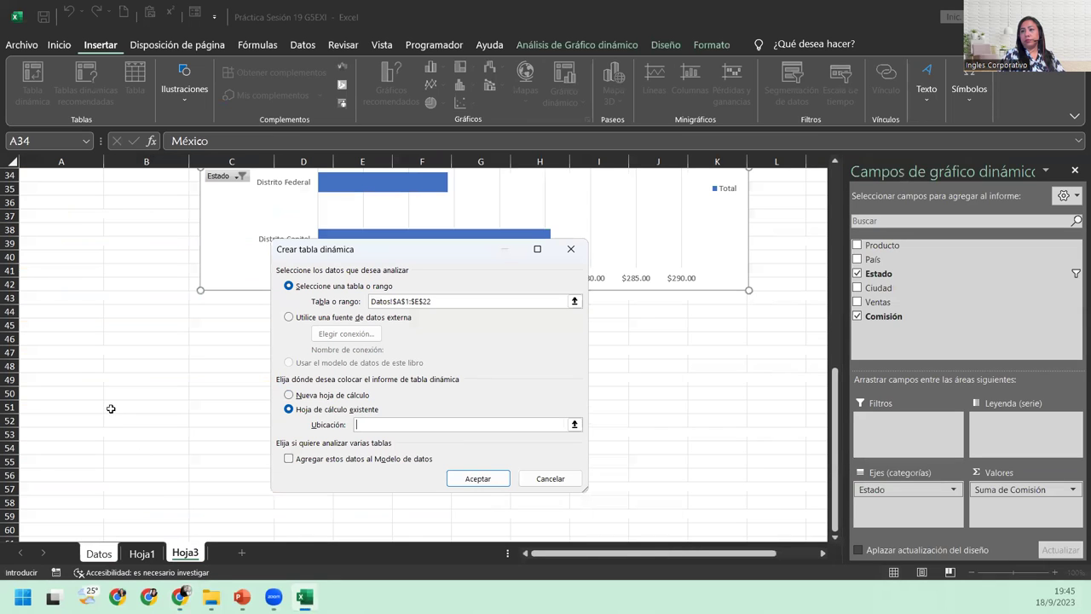
left_click(66, 386)
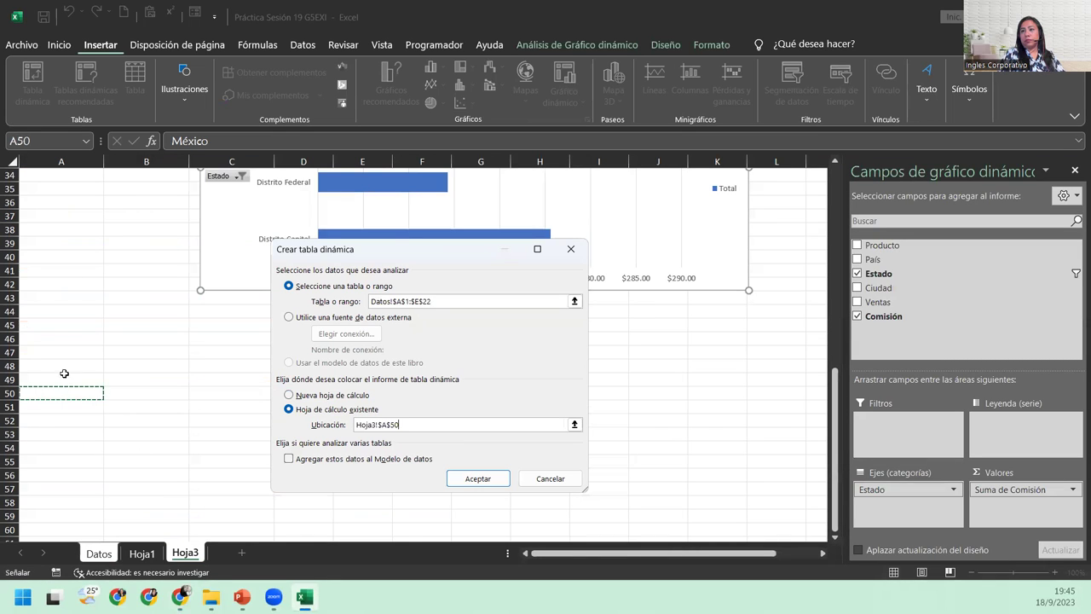
left_click(54, 322)
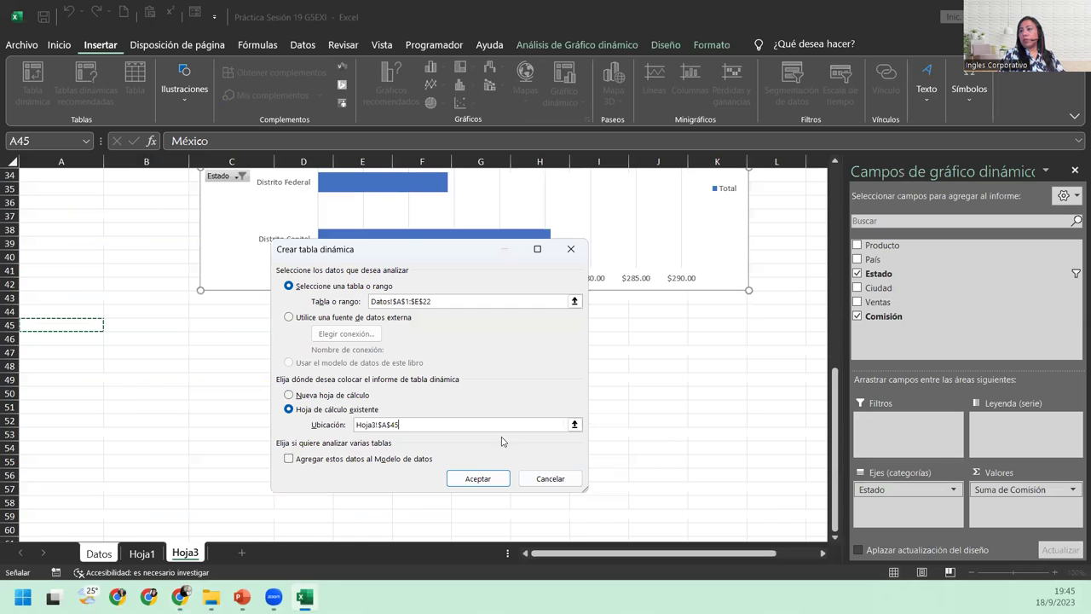
left_click(469, 476)
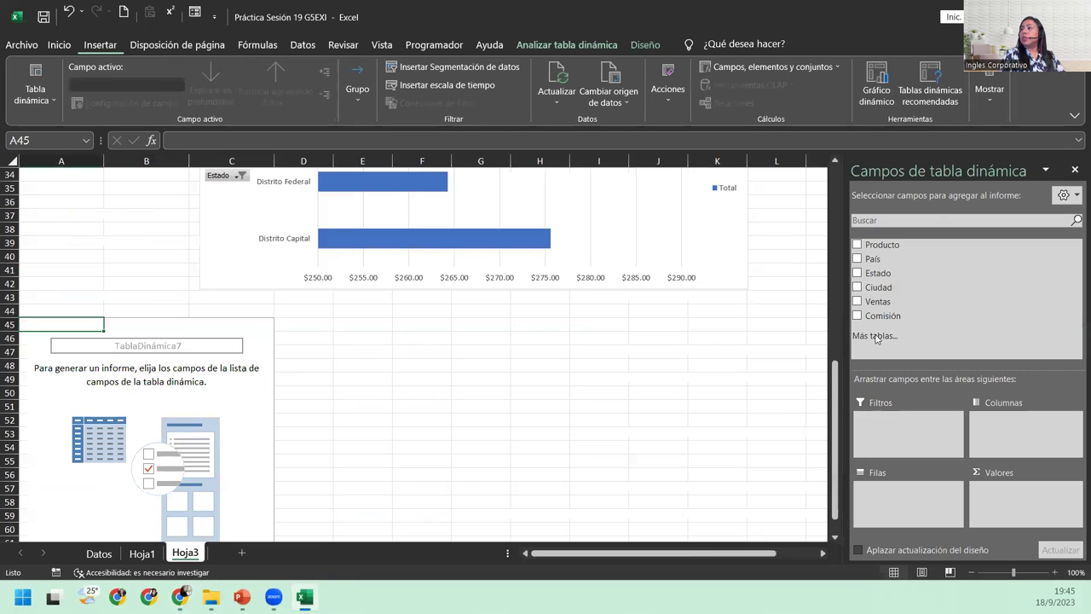
- Put Ciudad in Filas and Comisión in Valores of the new pivot table
mouse_move(878, 273)
left_mouse_down()
mouse_move(908, 323)
mouse_move(936, 512)
mouse_move(855, 226)
left_mouse_up()
left_click_drag(883, 287, 947, 510)
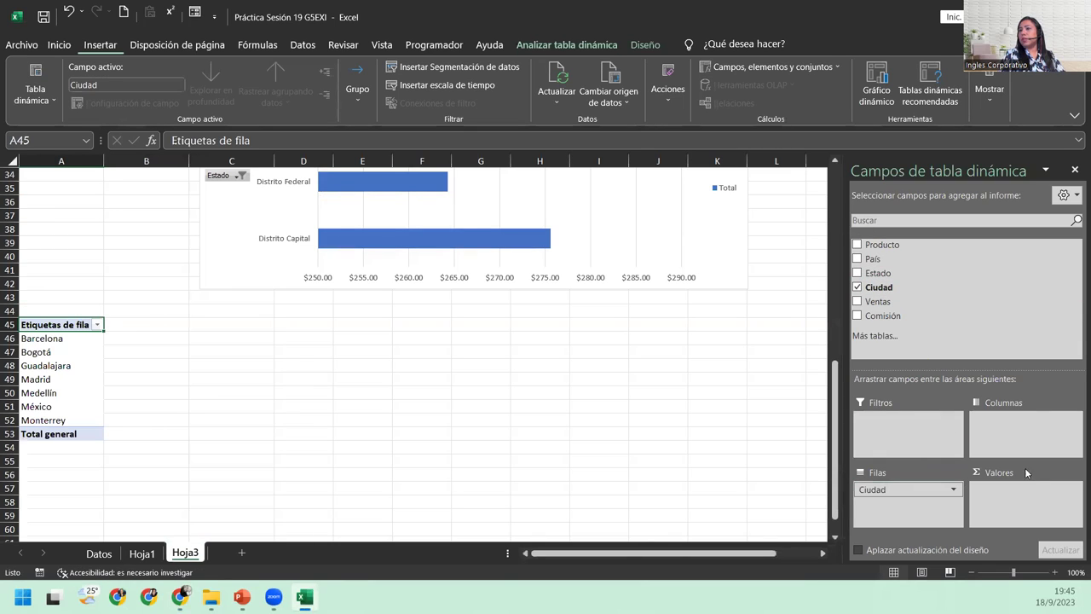
left_click_drag(886, 316, 1037, 508)
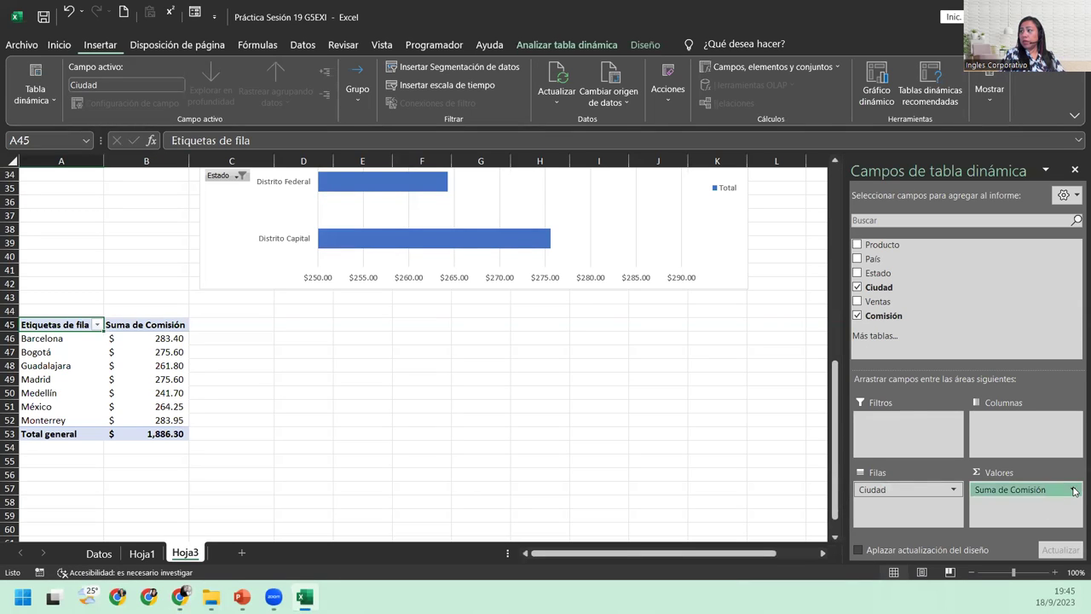
left_click(1074, 490)
- Change the Comisión value field to Promedio so the column reads Promedio de Comisión
left_click(1059, 472)
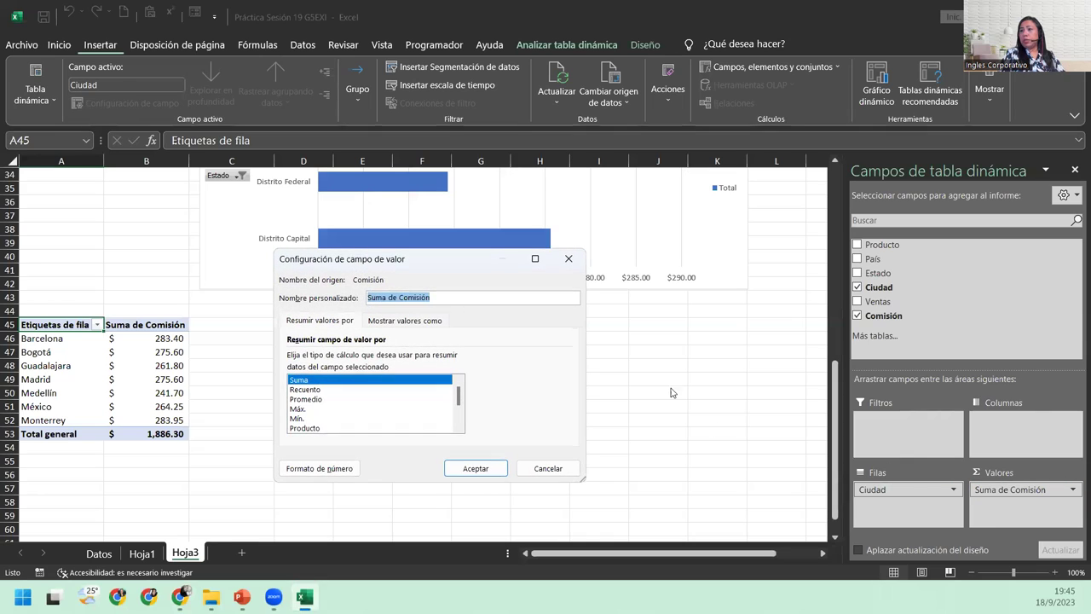
left_click(308, 398)
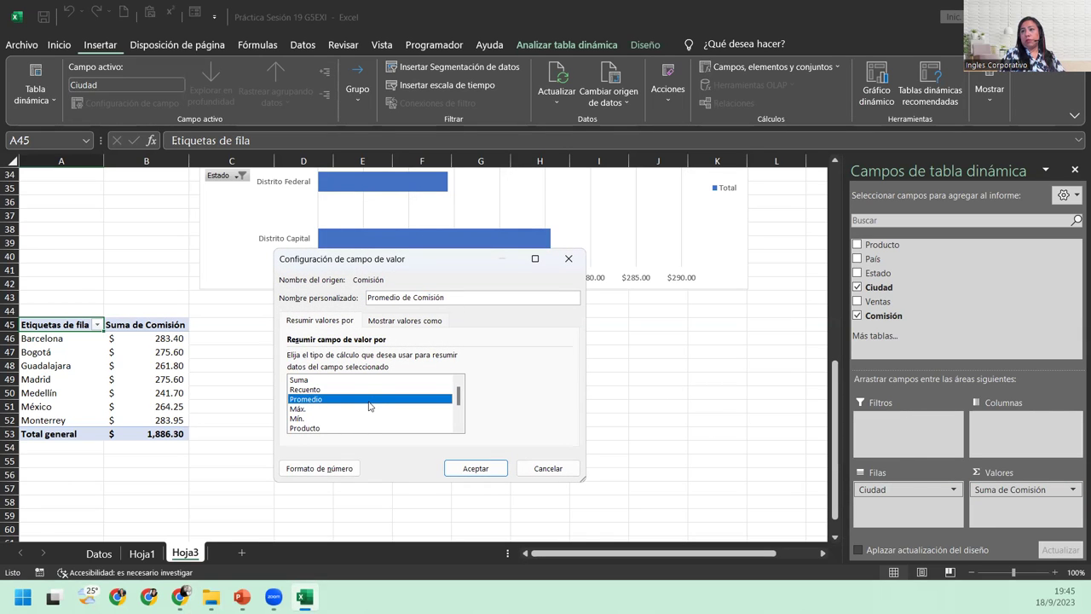
left_click(479, 467)
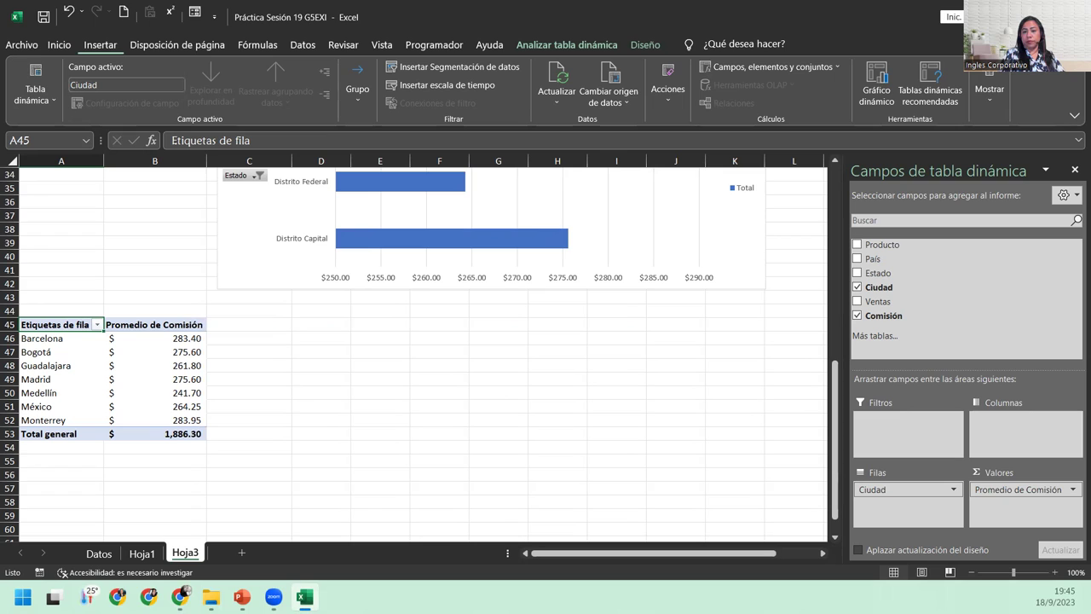
key("super+shift+s")
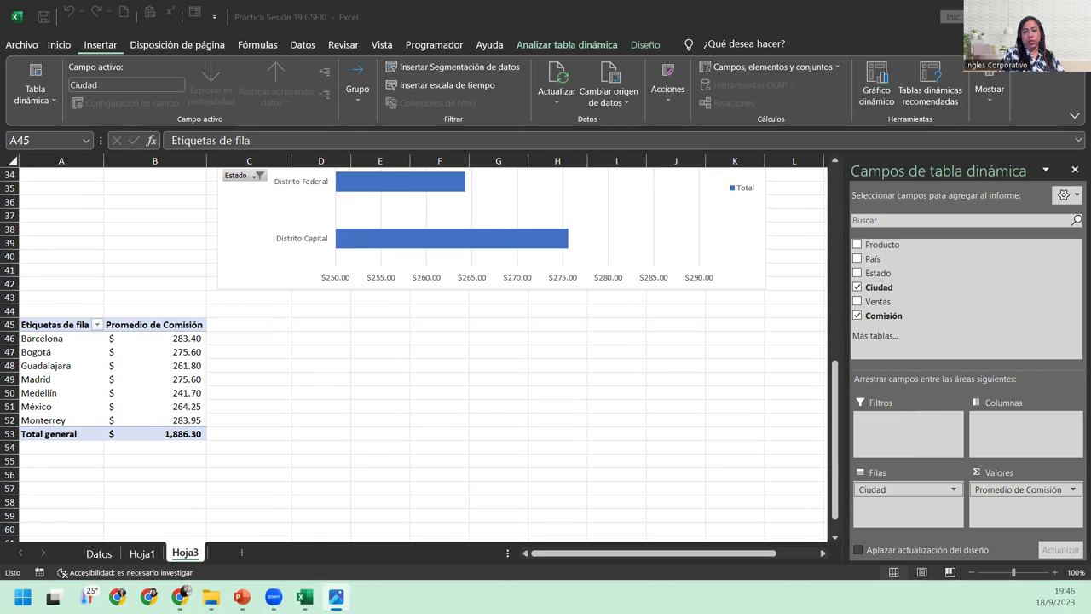
key("alt+Tab")
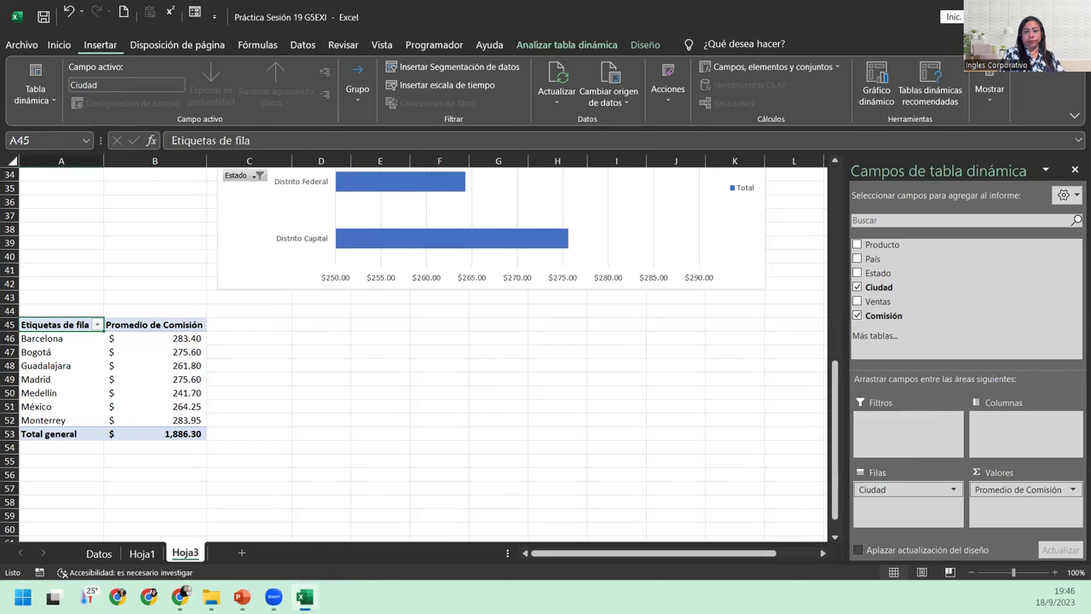
left_click(109, 379)
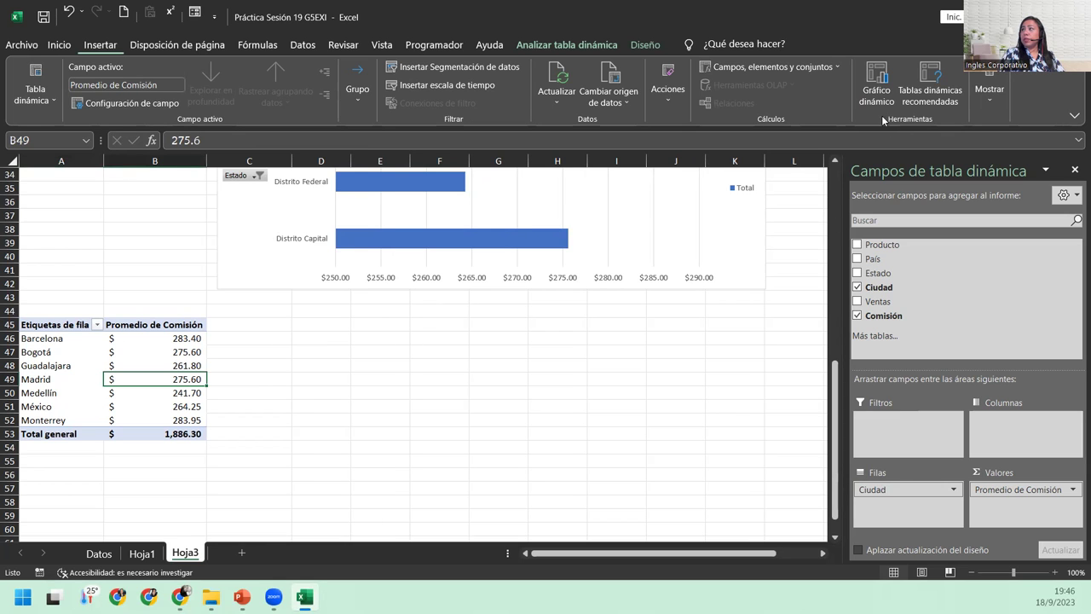
- Insert a Columna agrupada 3D pivot chart of Promedio de Comisión by Ciudad
left_click(877, 85)
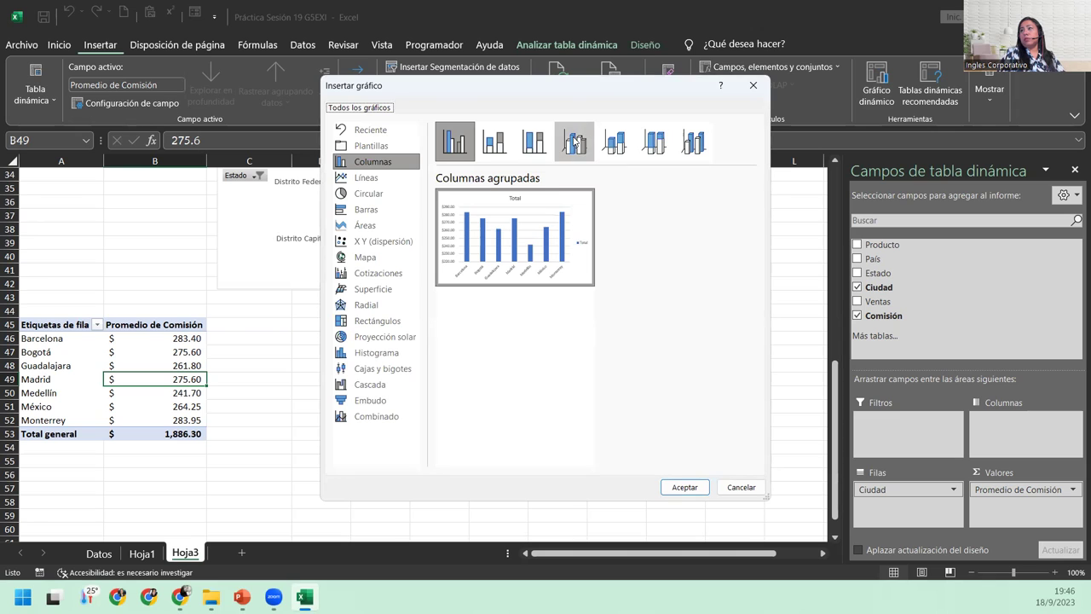
left_click(574, 142)
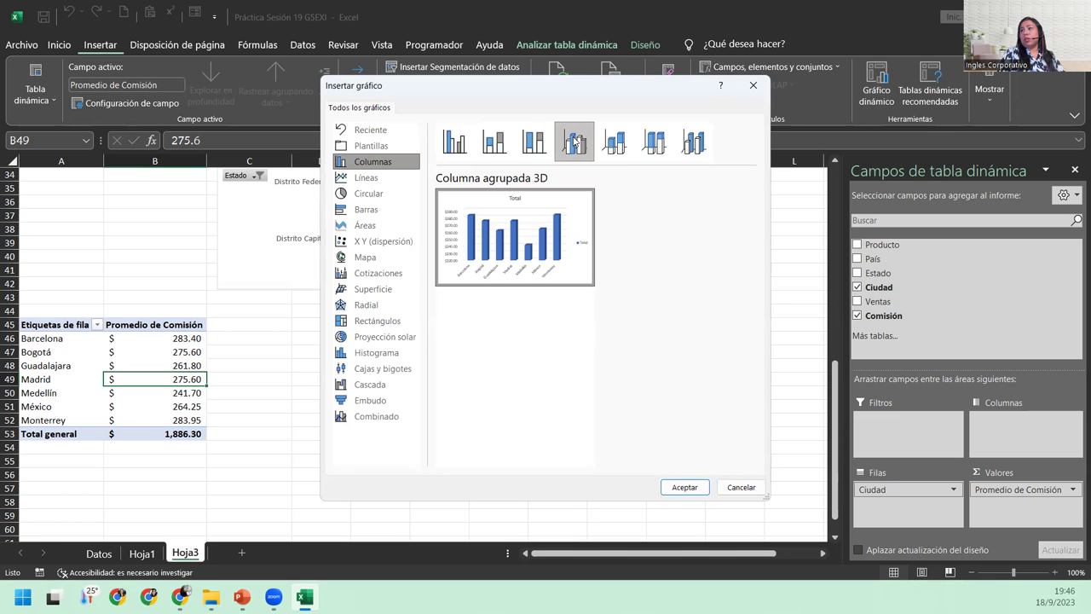
left_click(682, 484)
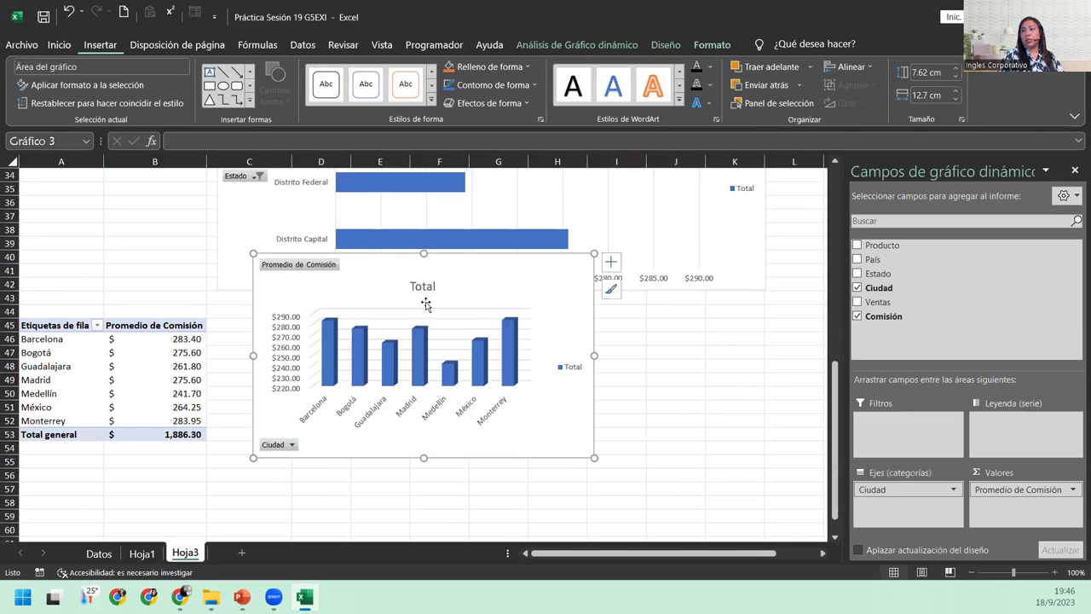
scroll(425, 304, "down", 3)
- Move the 3D column chart beside the Ciudad pivot table and resize it to 20.45 × 9.82 cm
mouse_move(378, 224)
left_mouse_down()
mouse_move(339, 291)
mouse_move(326, 248)
left_mouse_up()
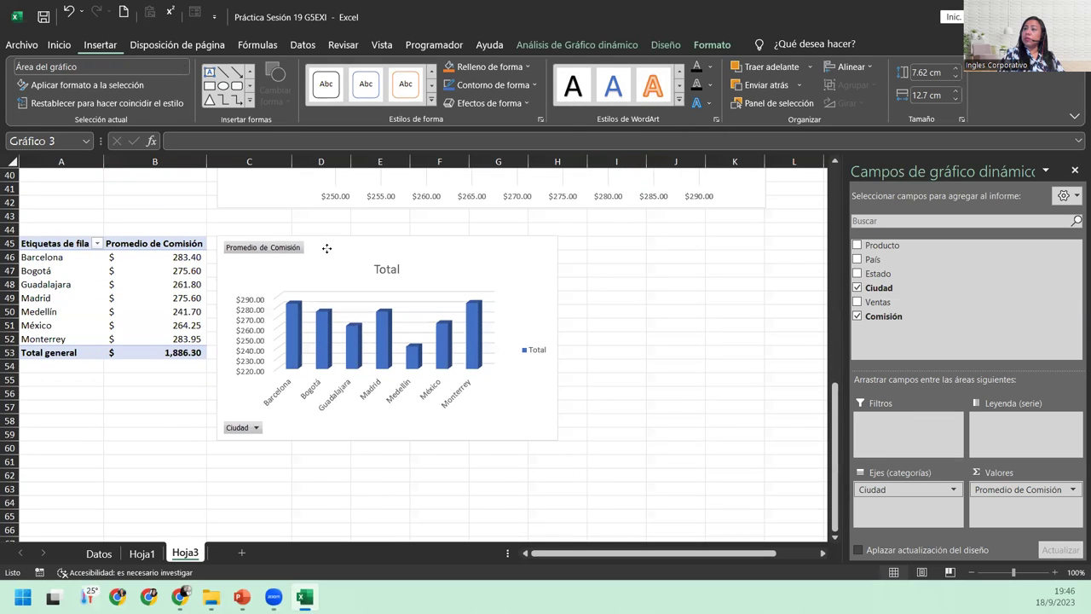
mouse_move(558, 441)
left_mouse_down()
mouse_move(665, 484)
mouse_move(760, 498)
left_mouse_up()
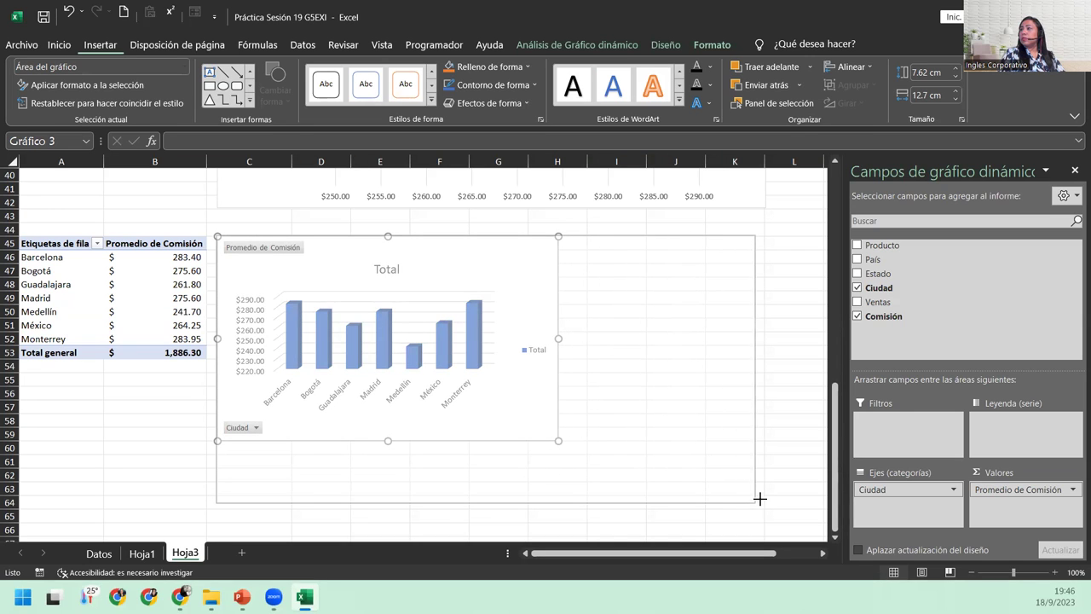
left_click_drag(760, 497, 765, 501)
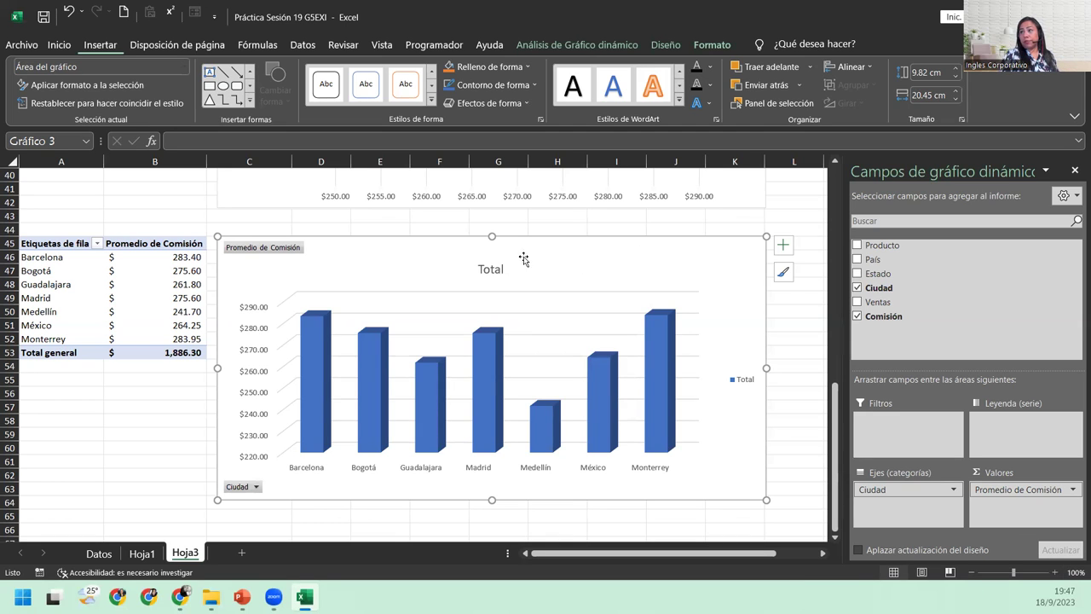
- Retype the chart title as 'Promedio de Comisión por Ciudad', fixing the typos
left_click(496, 273)
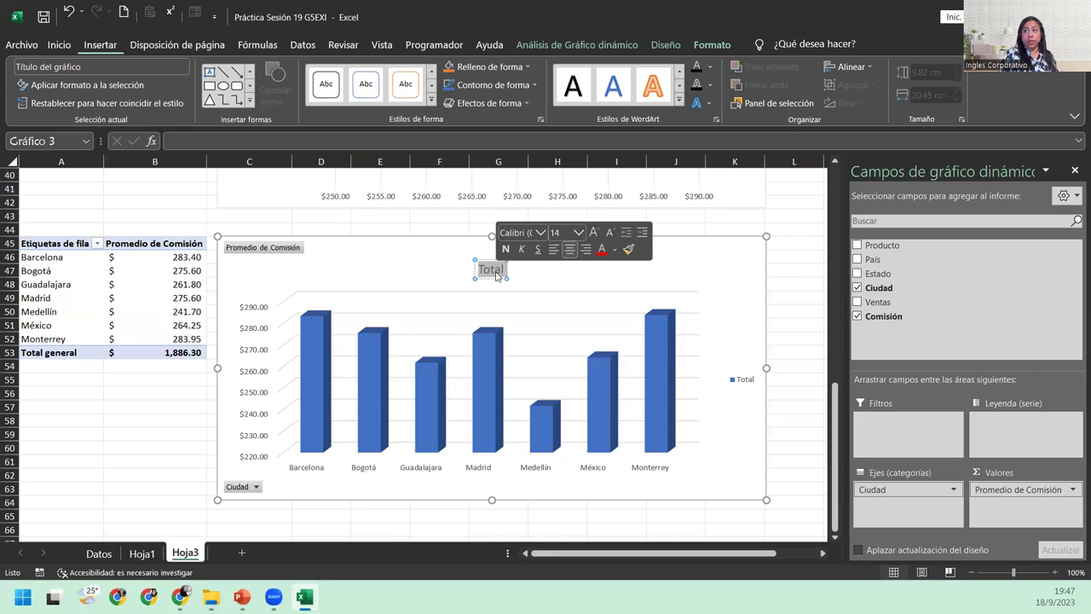
double_click(497, 273)
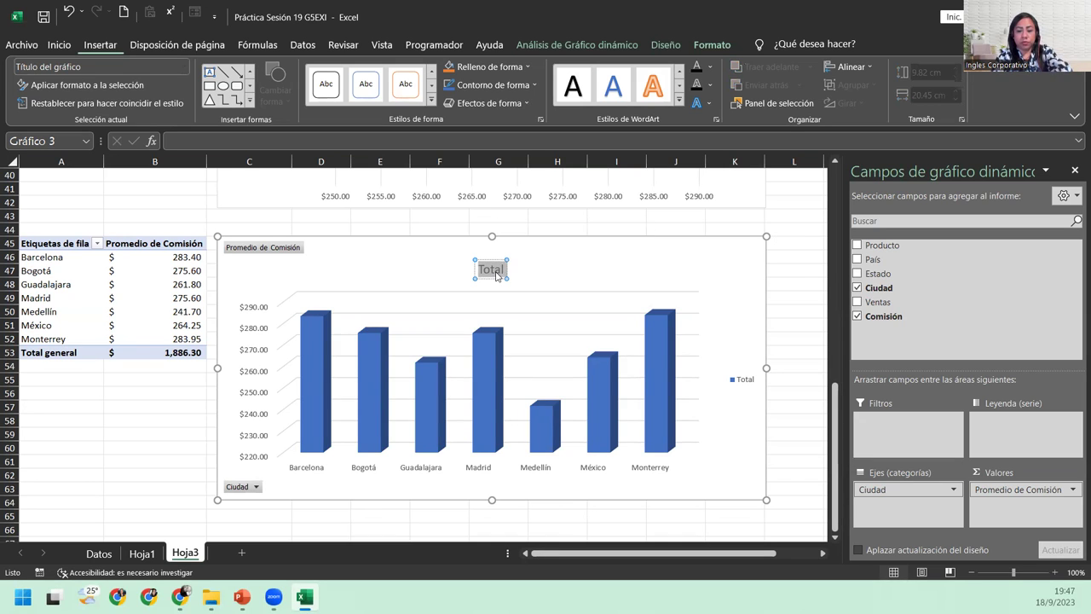
type("Promedio de COmius")
key("BackSpace")
key("BackSpace")
key("BackSpace")
key("BackSpace")
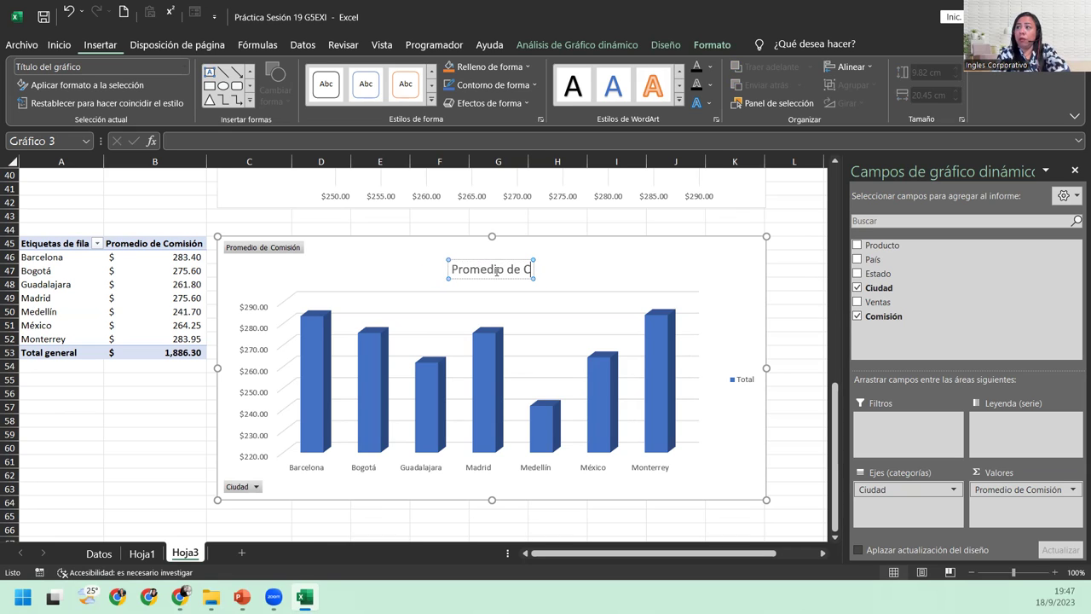
type("omisión por")
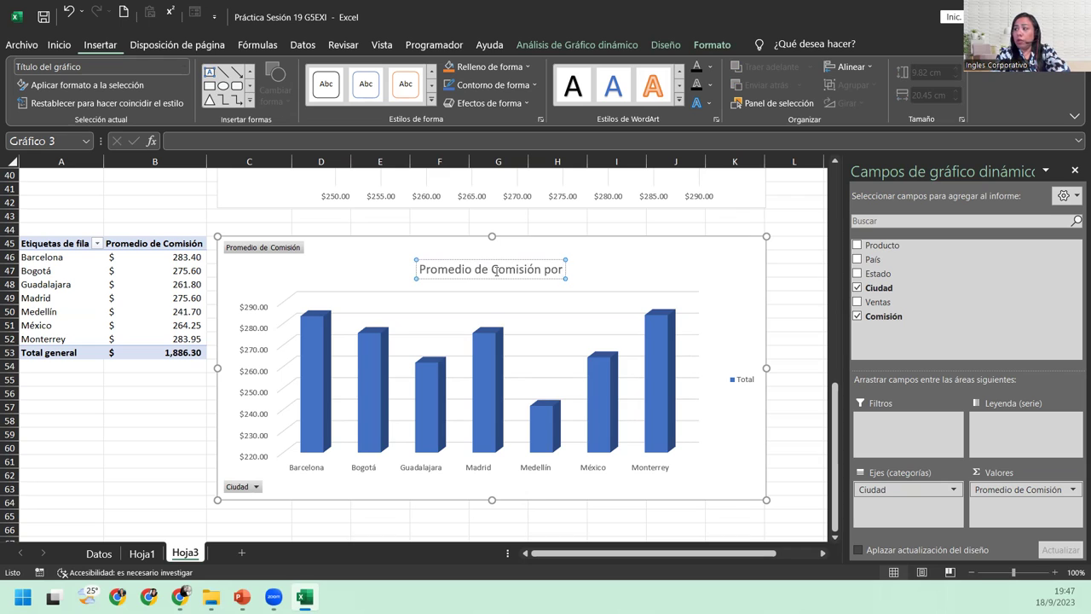
type(" Co")
key("BackSpace")
type("iudad")
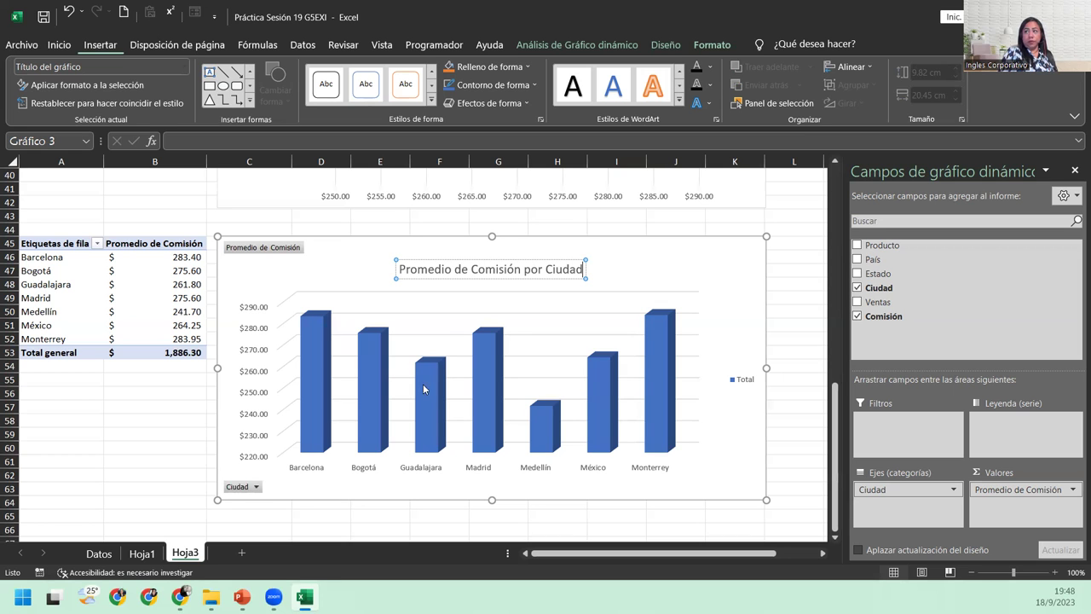
left_click(336, 284)
scroll(202, 463, "up", 5)
scroll(202, 463, "up", 1)
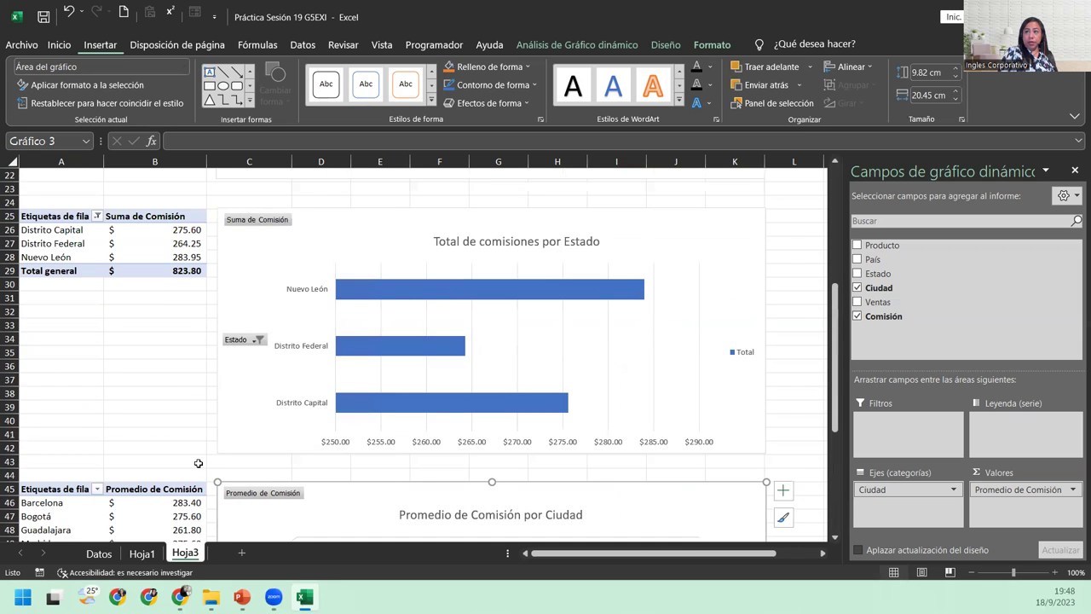
scroll(197, 462, "up", 6)
scroll(198, 463, "up", 2)
scroll(198, 463, "down", 3)
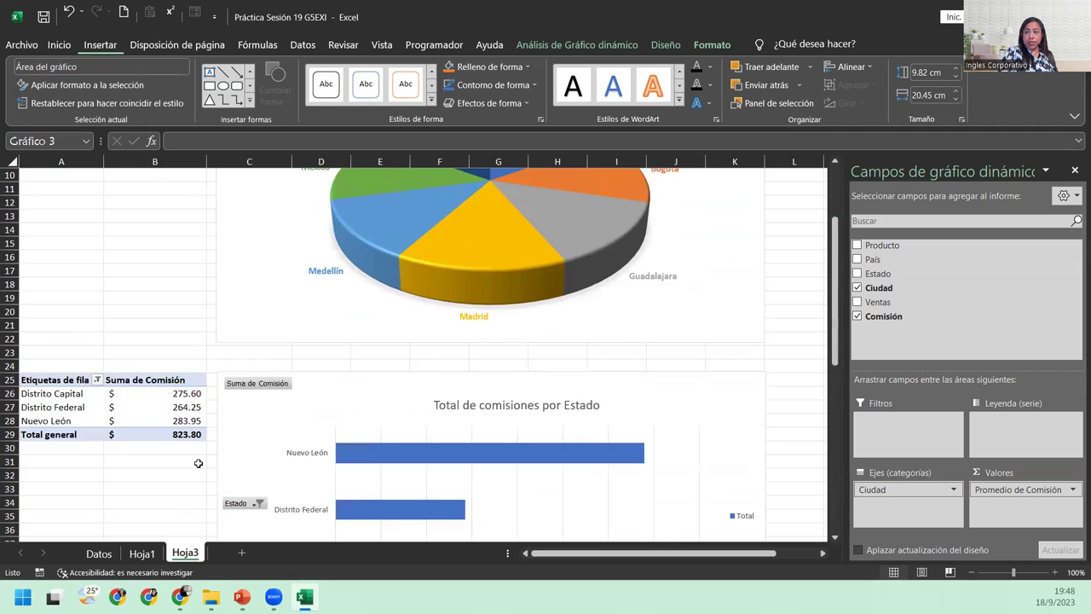
scroll(198, 463, "down", 1)
scroll(198, 463, "down", 5)
scroll(198, 463, "up", 2)
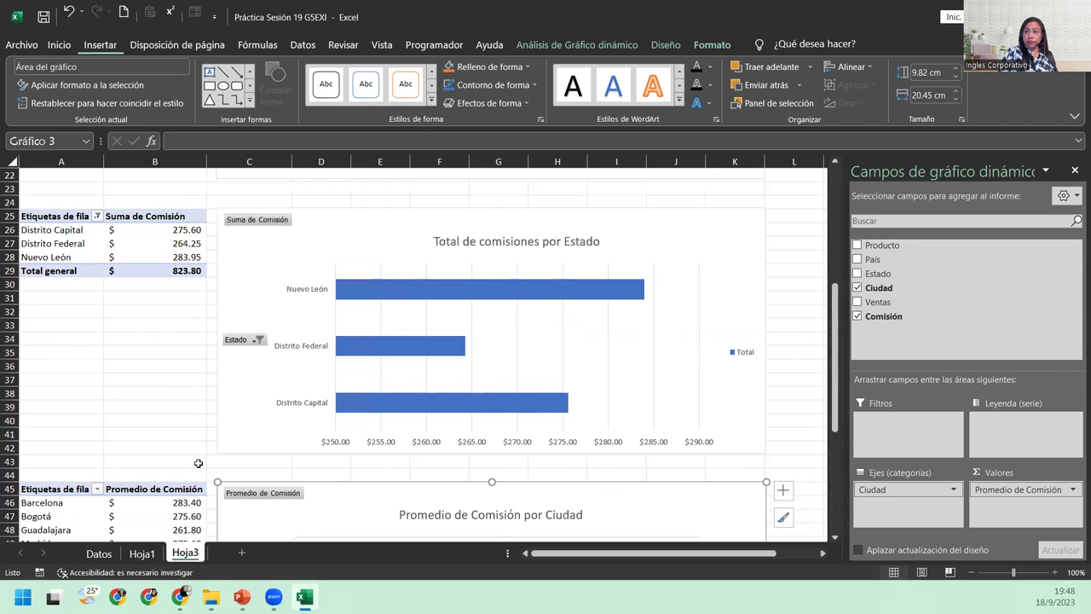
scroll(197, 463, "down", 5)
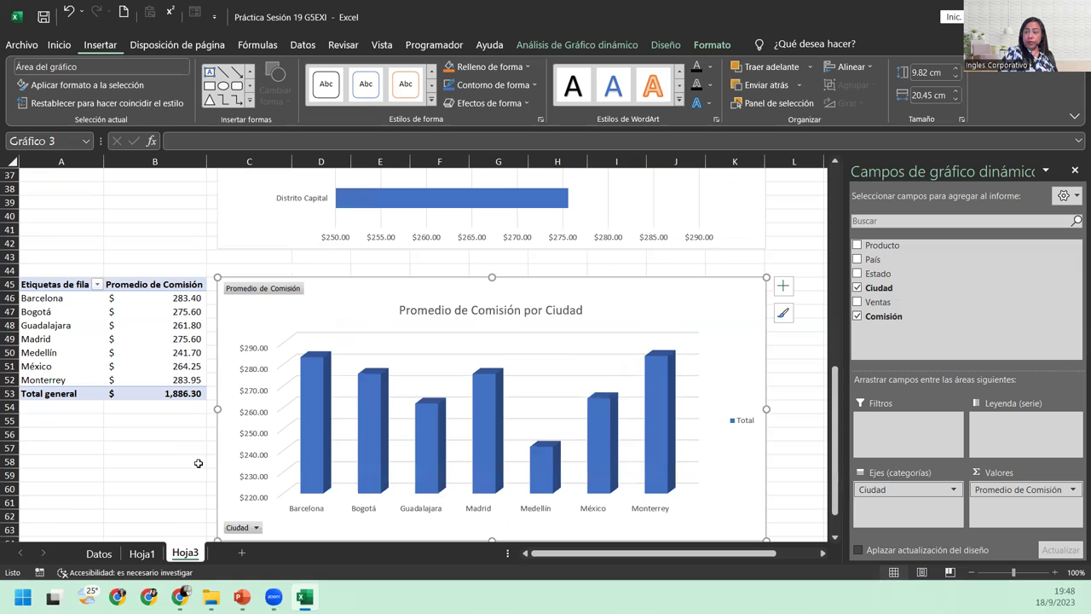
scroll(198, 463, "up", 2)
scroll(198, 463, "up", 2)
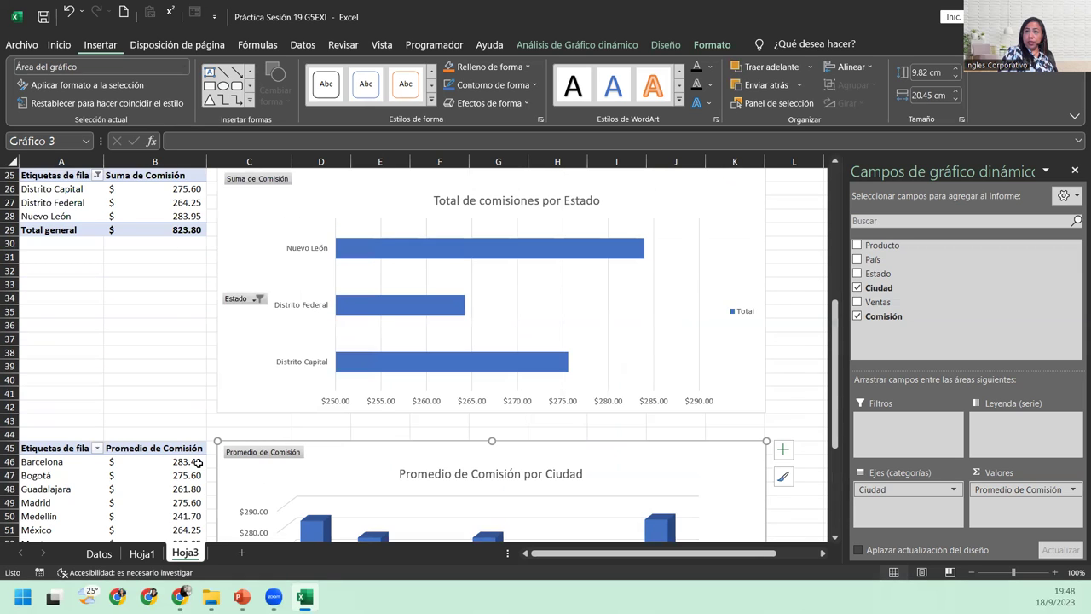
scroll(198, 463, "up", 2)
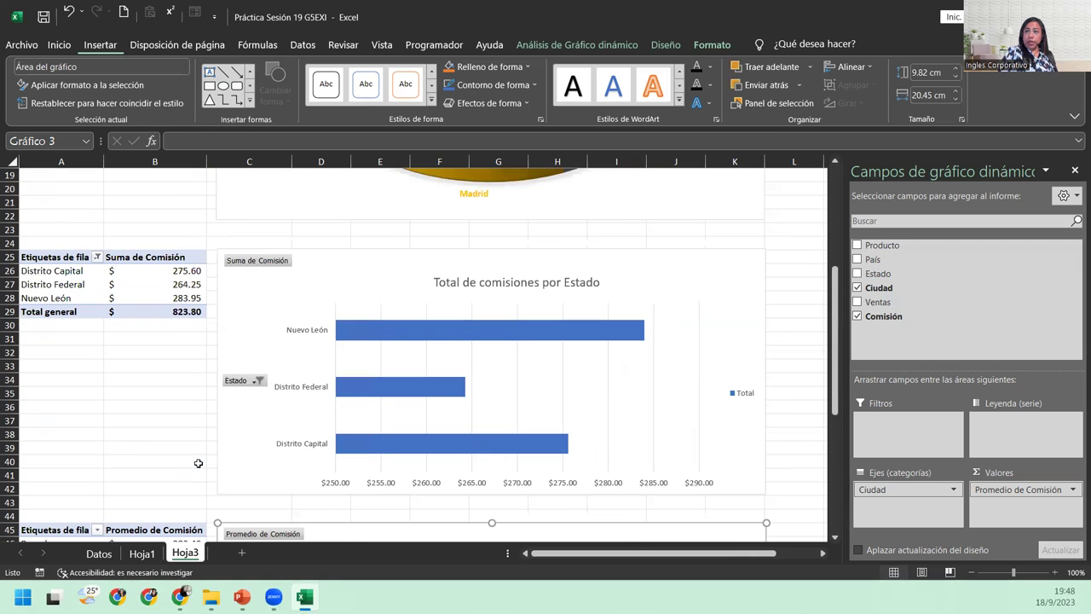
left_click(62, 285)
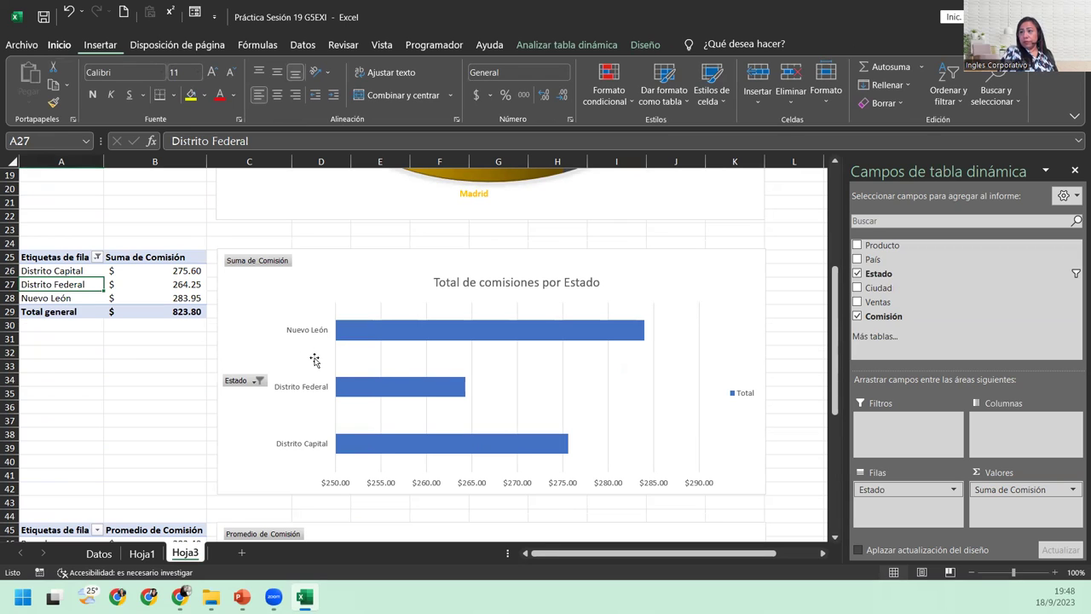
left_click(256, 381)
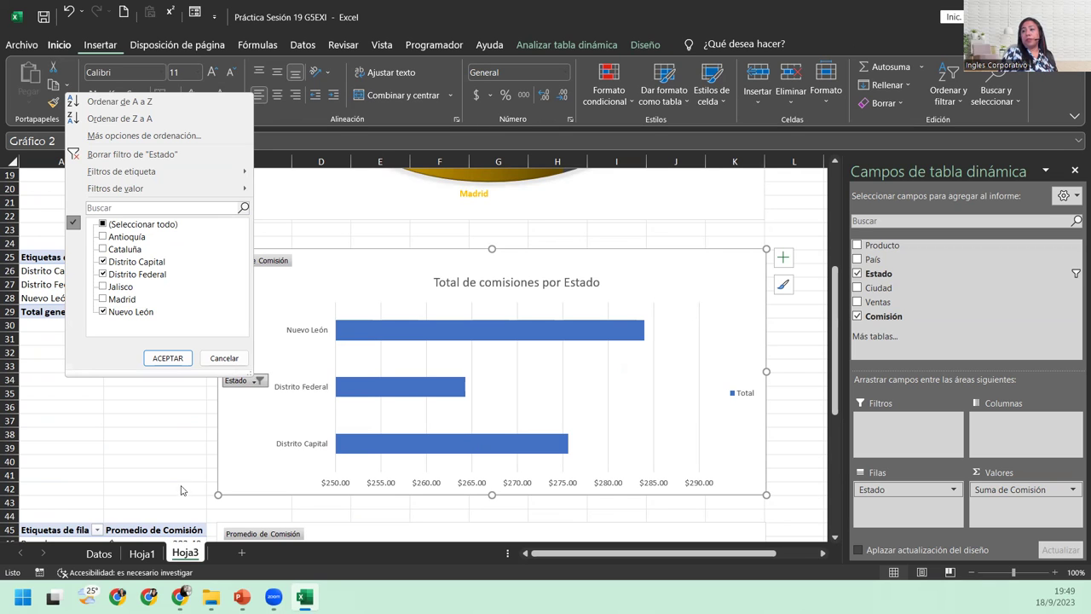
left_click(246, 463)
scroll(221, 504, "down", 1)
scroll(220, 490, "down", 5)
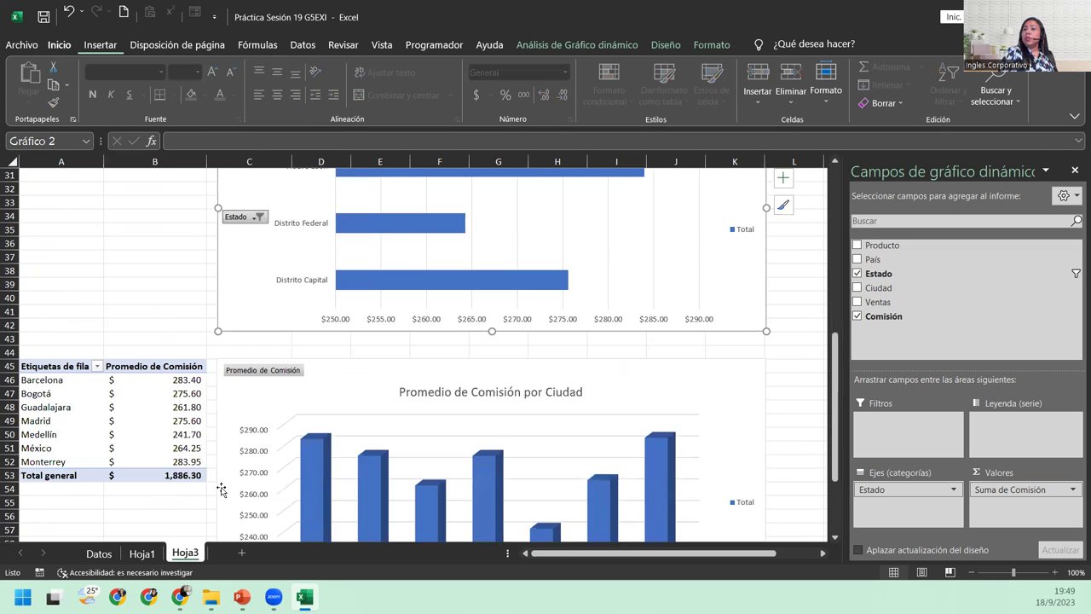
scroll(220, 486, "down", 2)
scroll(221, 485, "up", 2)
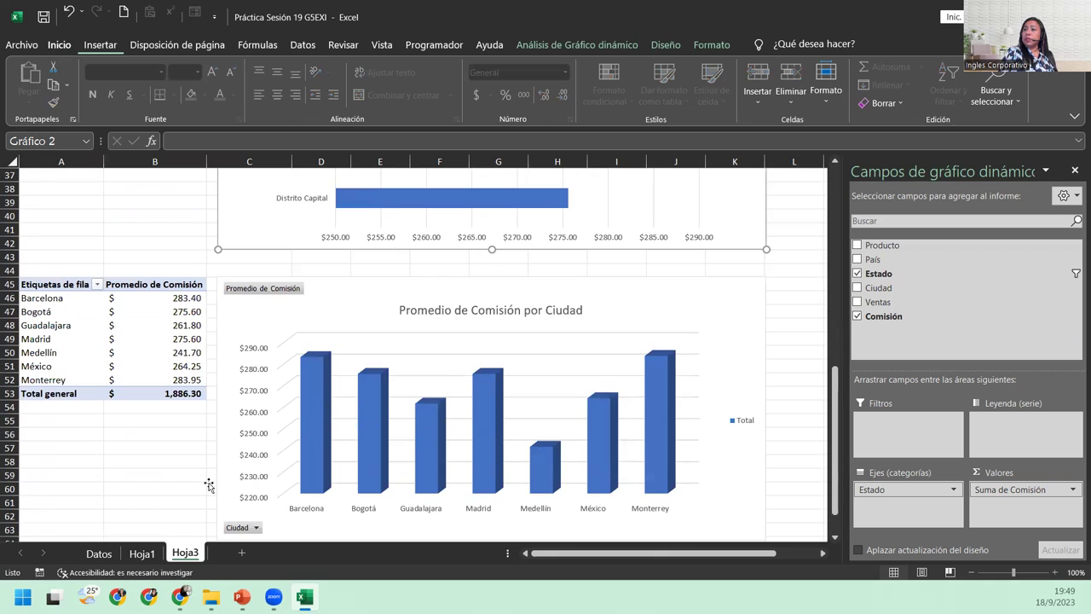
- Add País above Ciudad in Filas so cities nest under Colombia, España and México
left_click(121, 331)
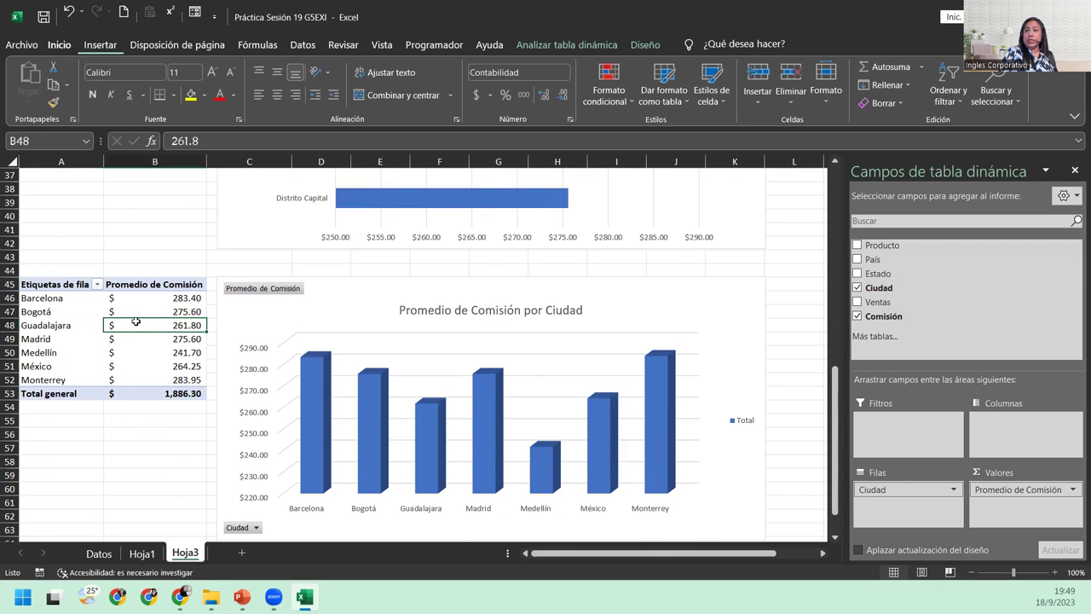
mouse_move(108, 320)
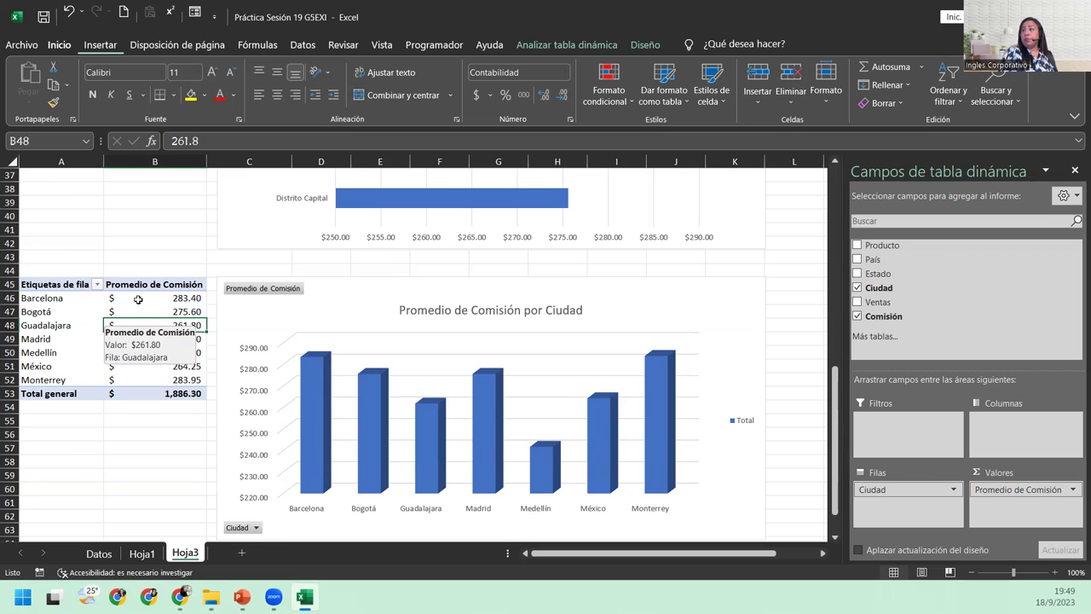
left_click_drag(874, 260, 889, 491)
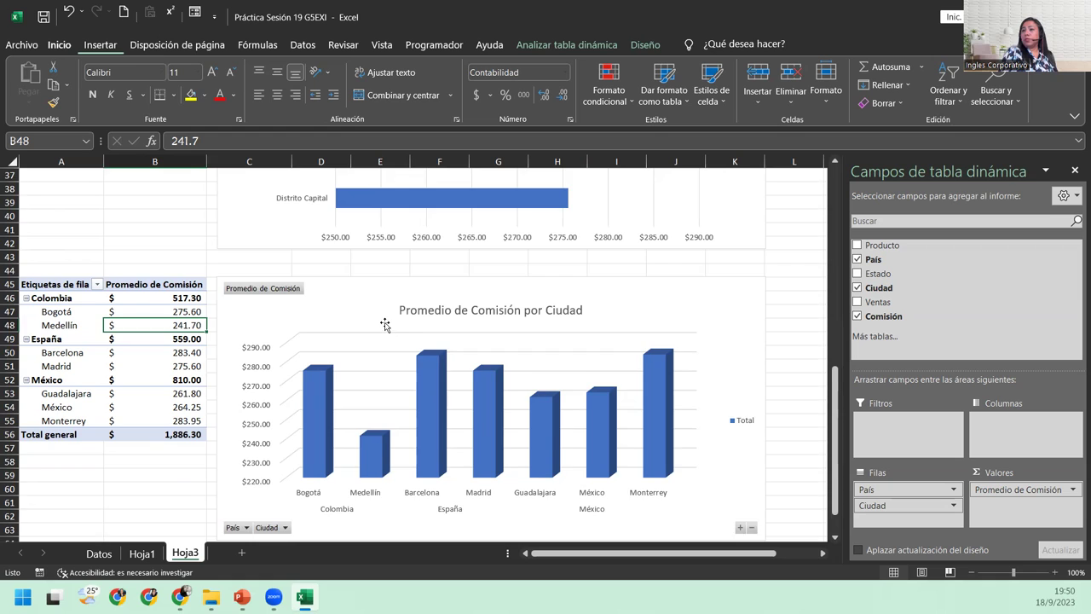
scroll(385, 327, "down", 1)
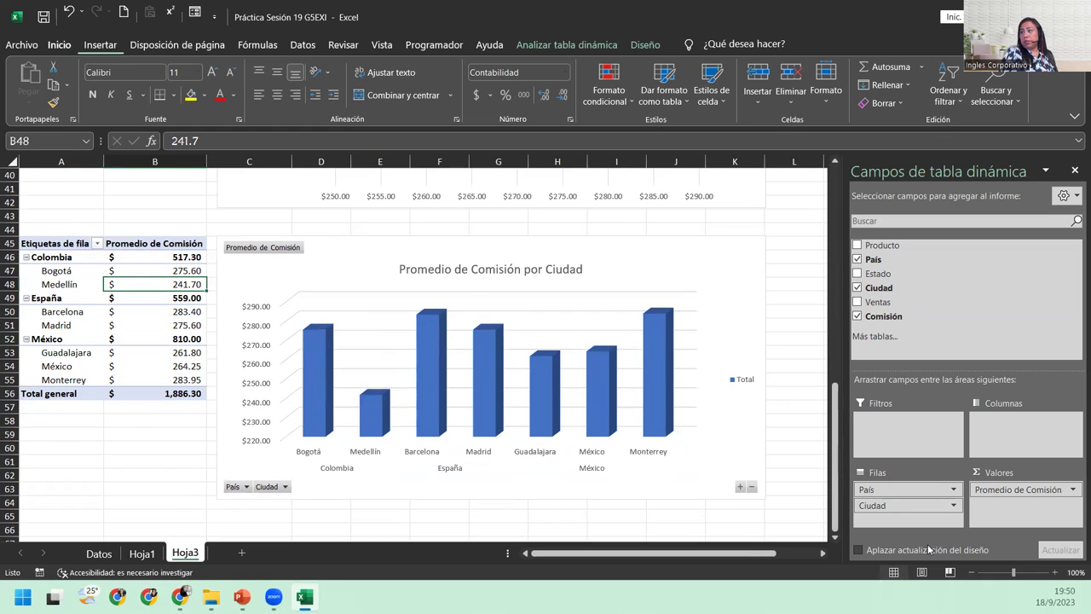
left_click_drag(878, 505, 1021, 426)
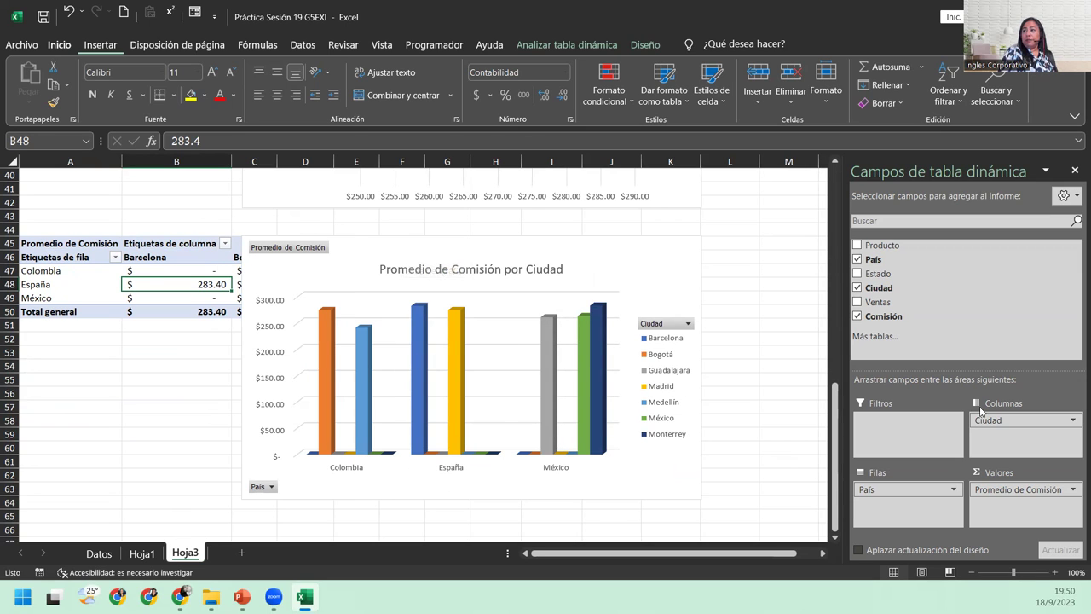
left_click_drag(1010, 419, 930, 508)
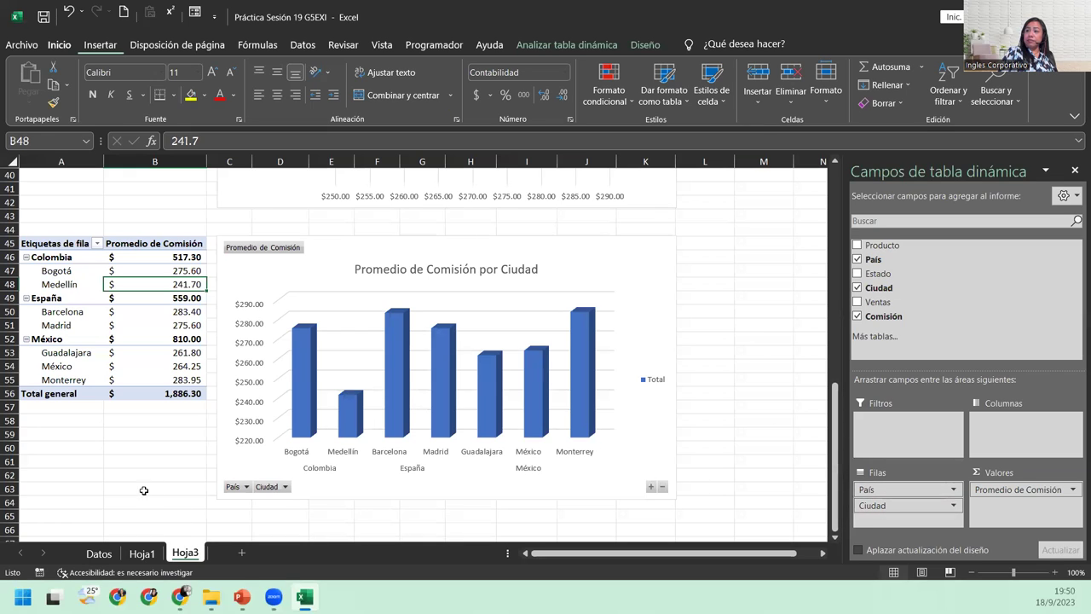
left_click(246, 487)
key("Escape")
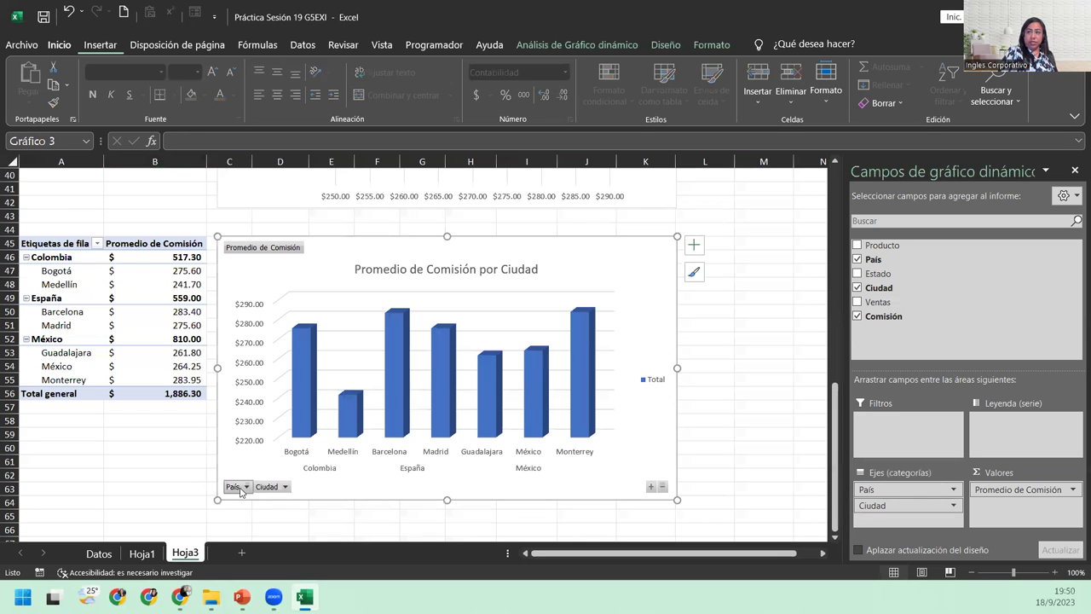
left_click(271, 491)
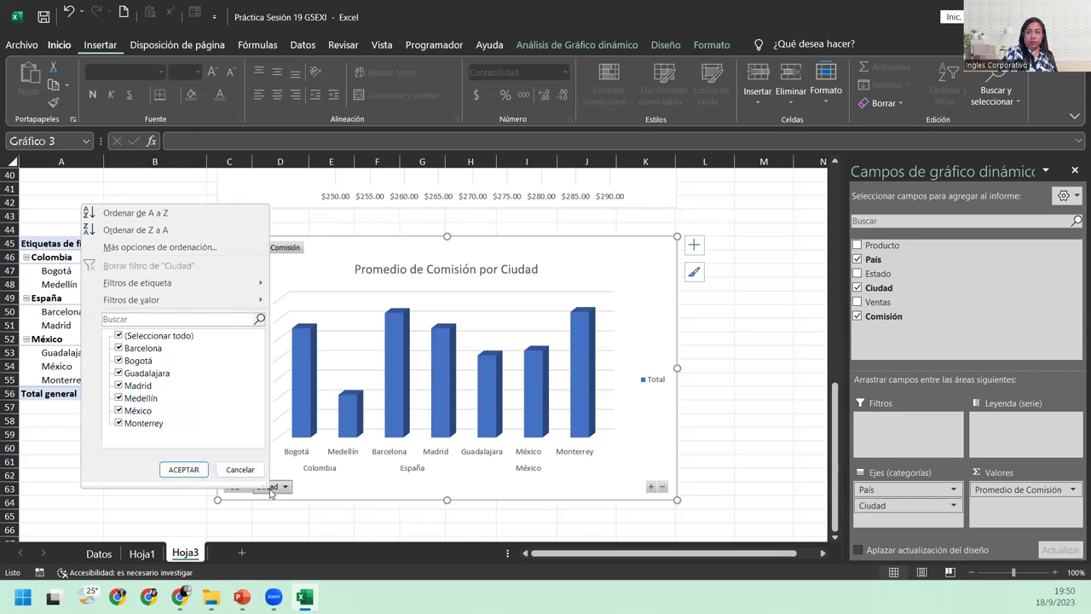
left_click(271, 491)
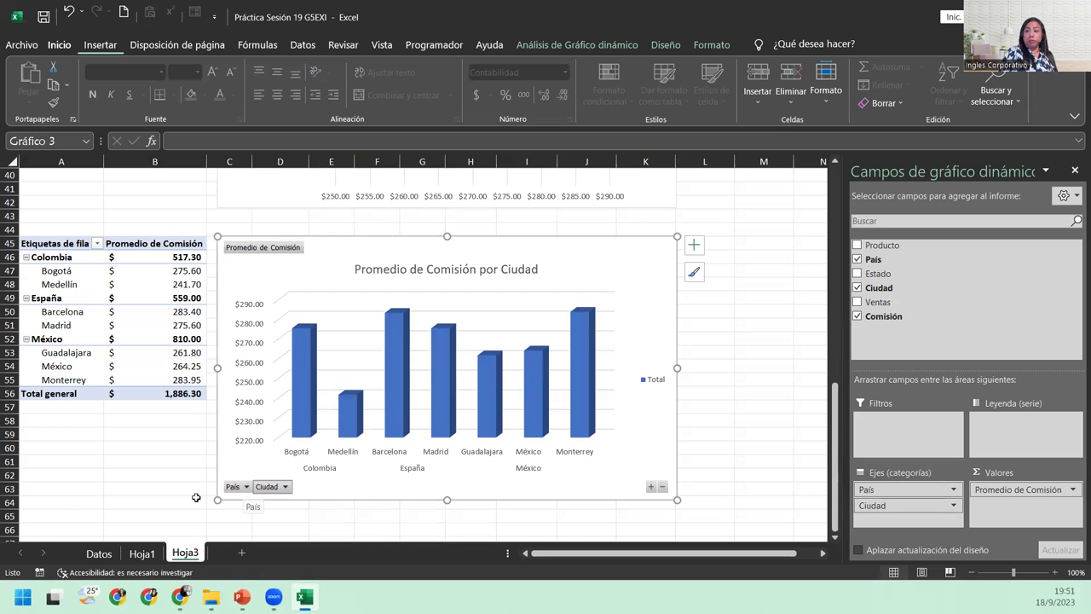
- Filter the chart's País field to España only, then to Colombia only
left_click(247, 487)
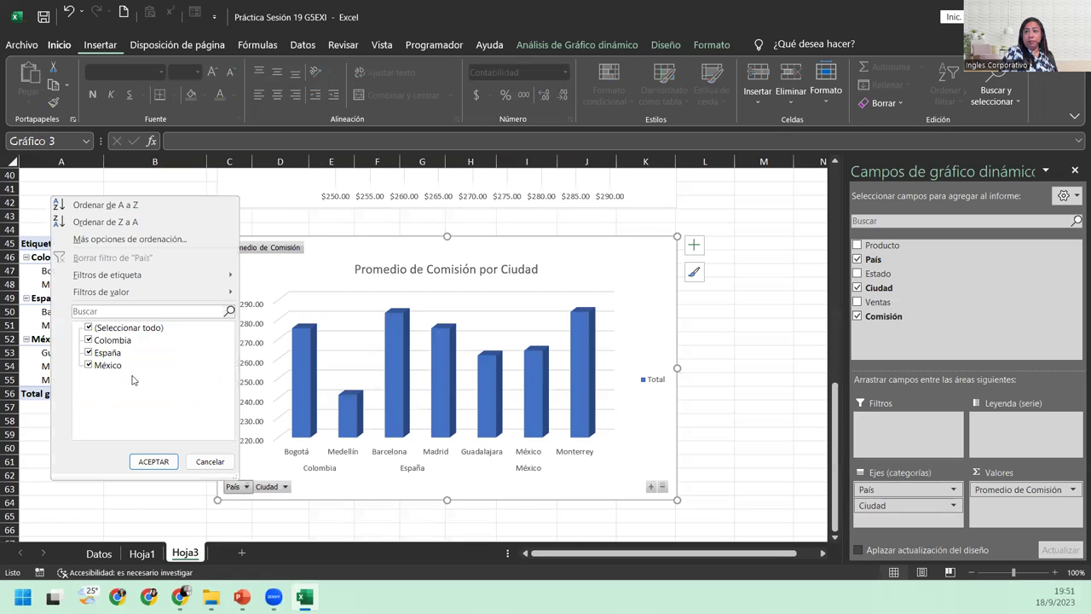
left_click(88, 329)
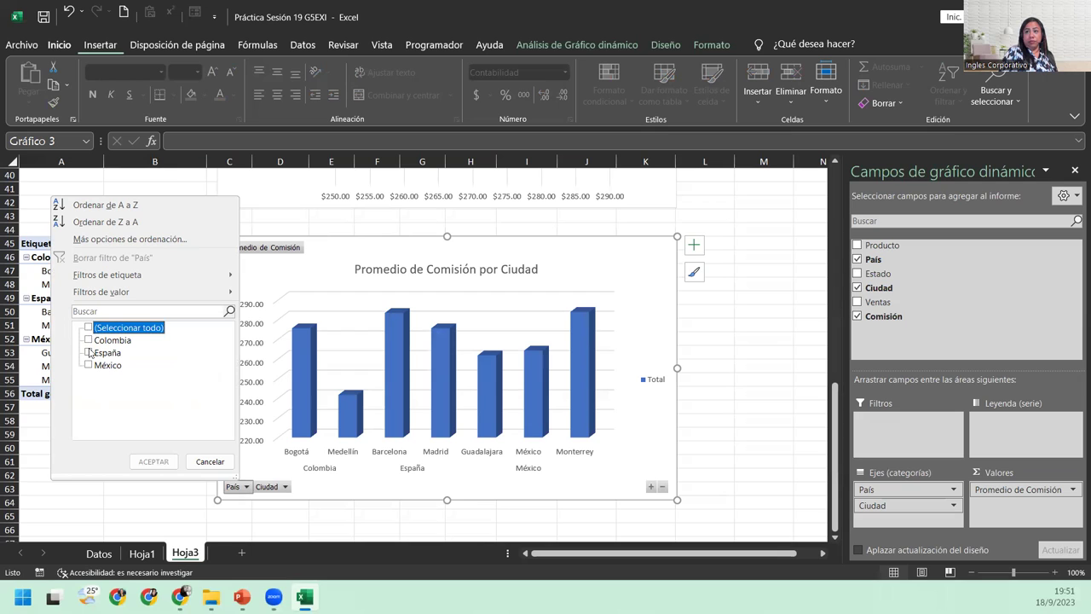
left_click(88, 352)
left_click(168, 461)
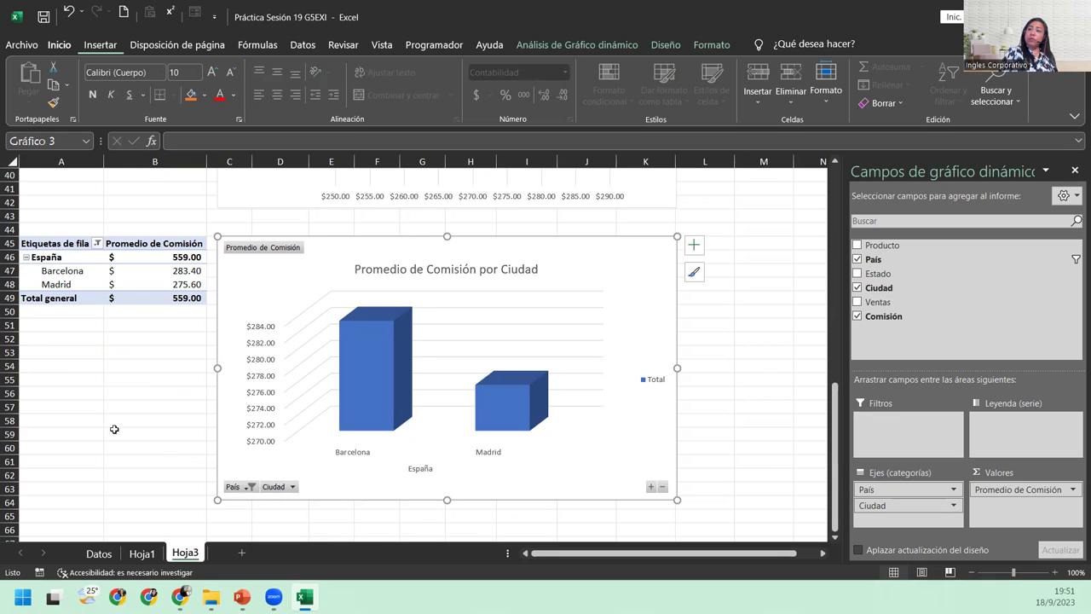
left_click(251, 487)
left_click(98, 360)
left_click(98, 348)
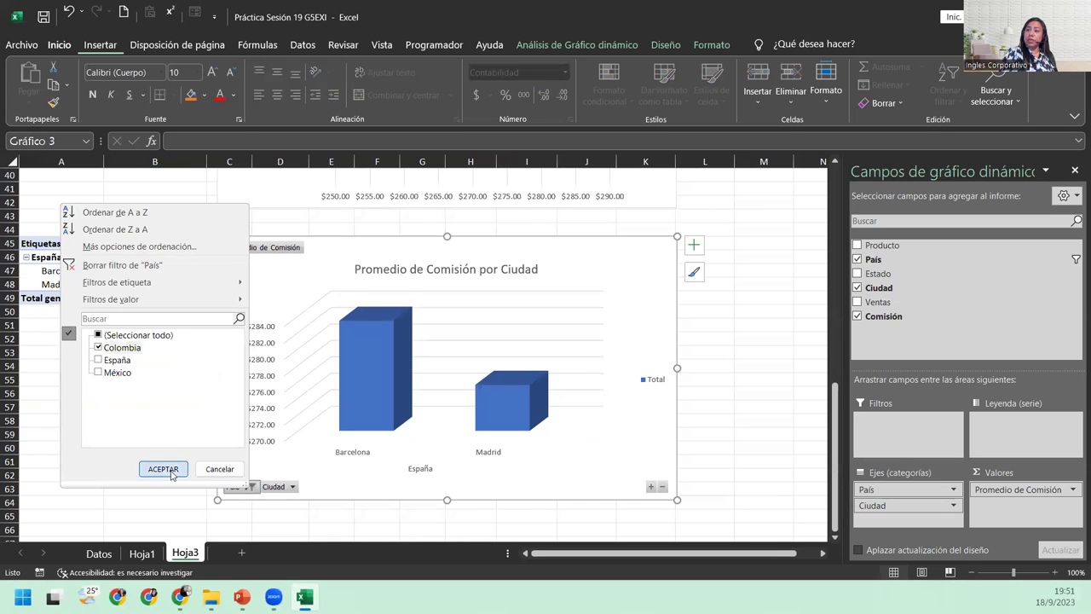
left_click(167, 469)
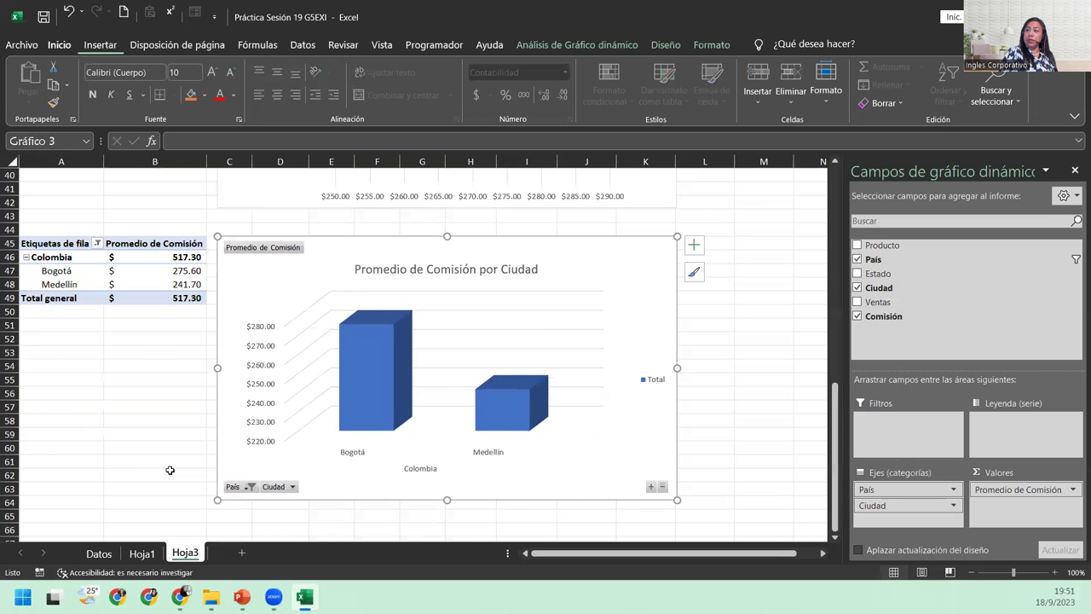
- Filter País to México only, showing Guadalajara, México and Monterrey, totaling $810.00
left_click(251, 486)
left_click(95, 342)
left_click(94, 366)
left_click(158, 465)
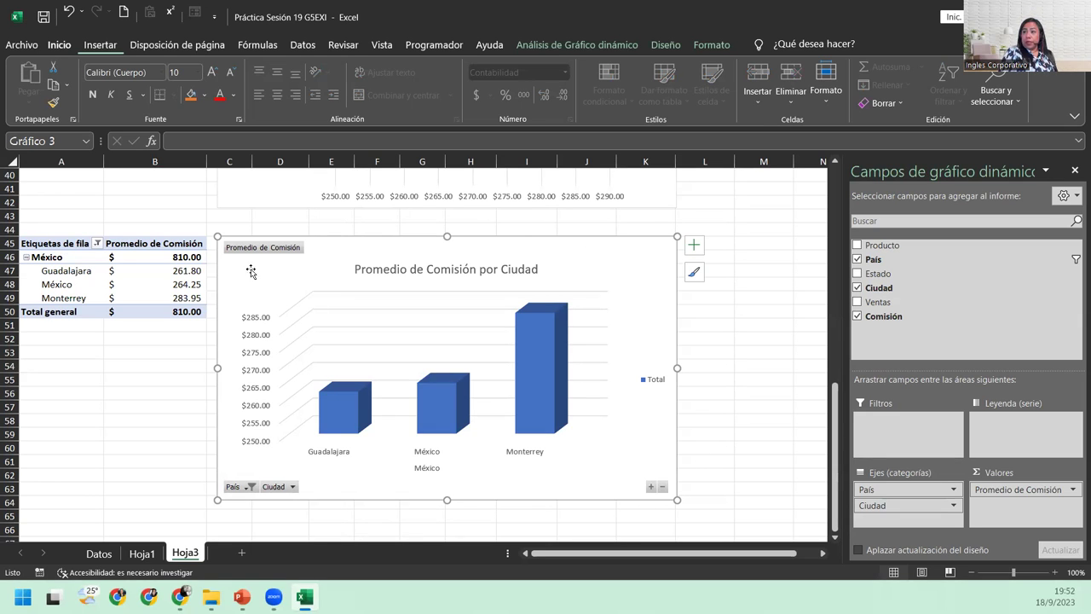
- Enter the student's full name in cell A52, correcting a typo
left_click(56, 352)
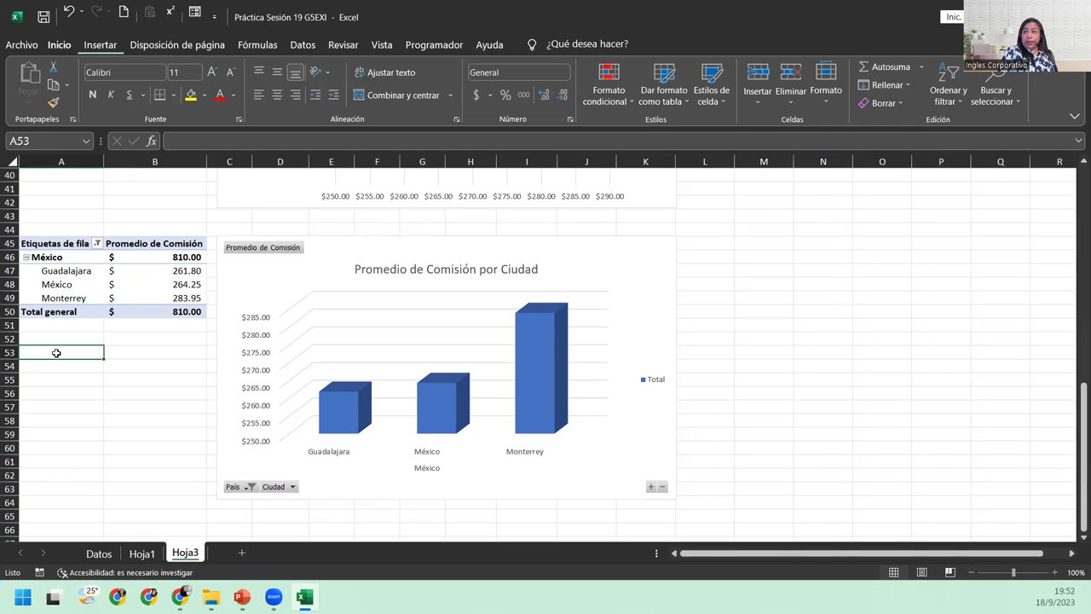
left_click(57, 338)
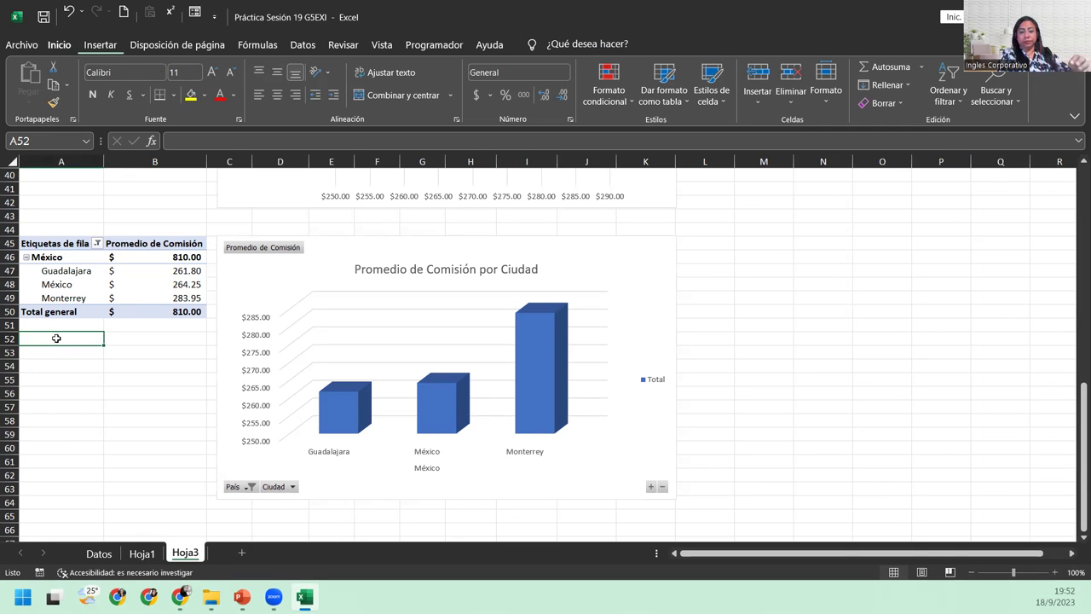
type("Maura Del Cit")
key("BackSpace")
key("BackSpace")
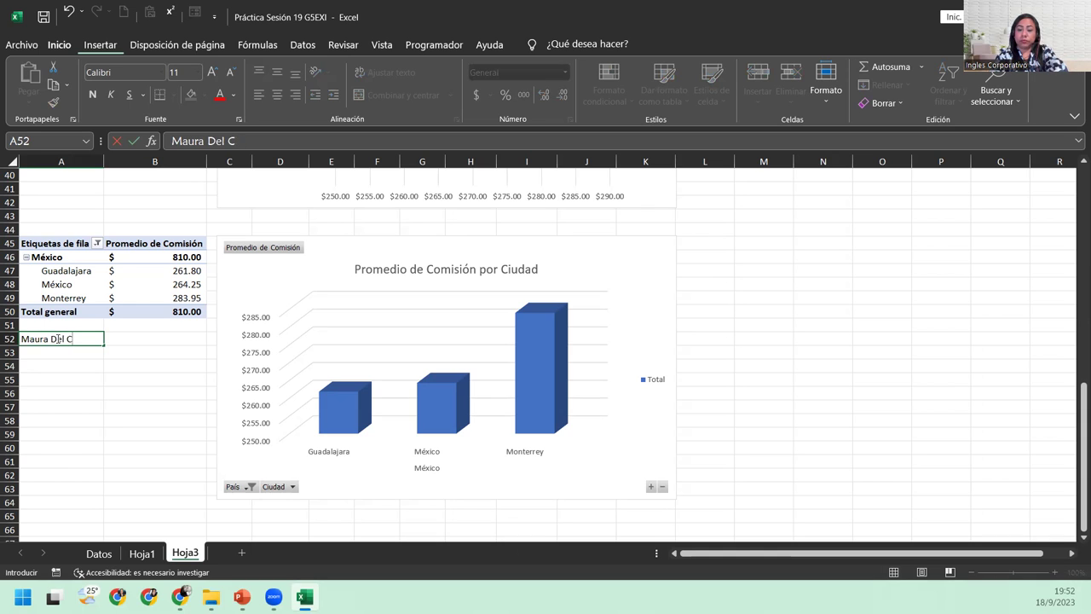
type("id")
key("Return")
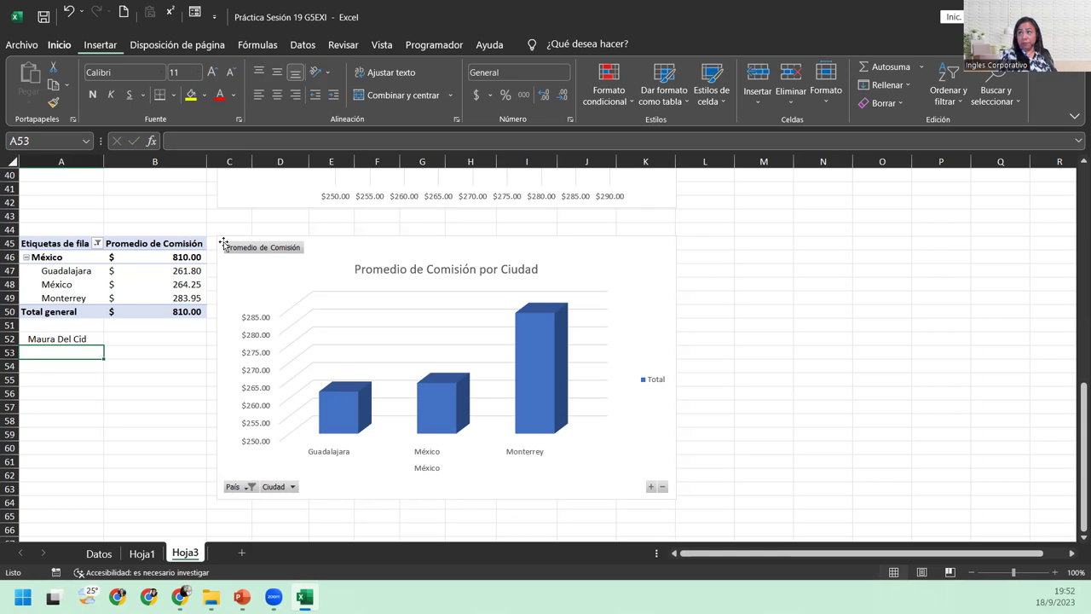
- Select the Guadalajara value in B47, the name in A52 and the México row labels
left_click(196, 270)
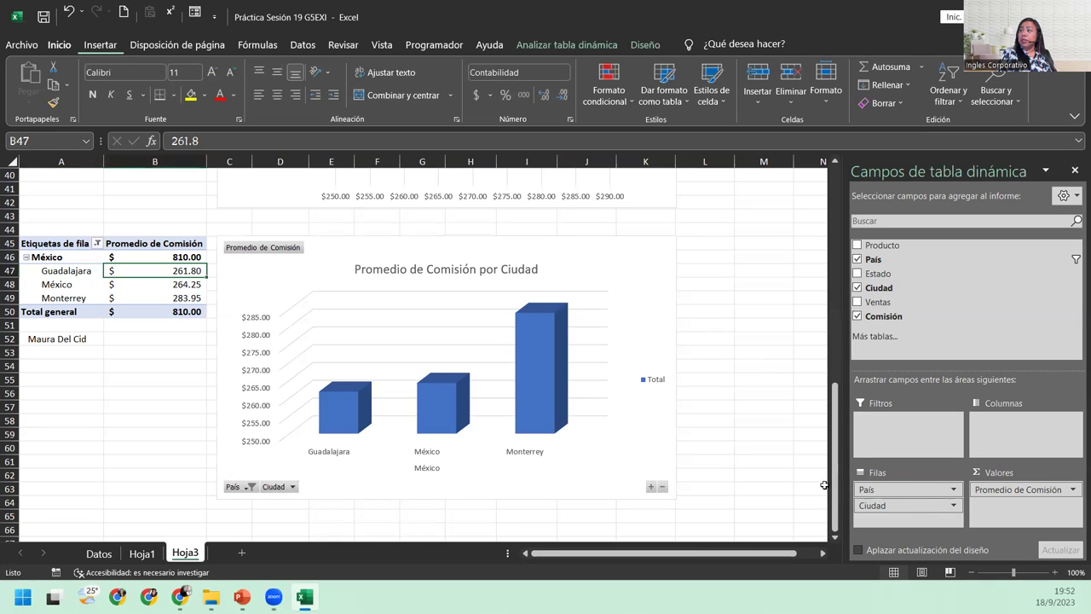
left_click(836, 539)
left_click(835, 539)
left_click(836, 538)
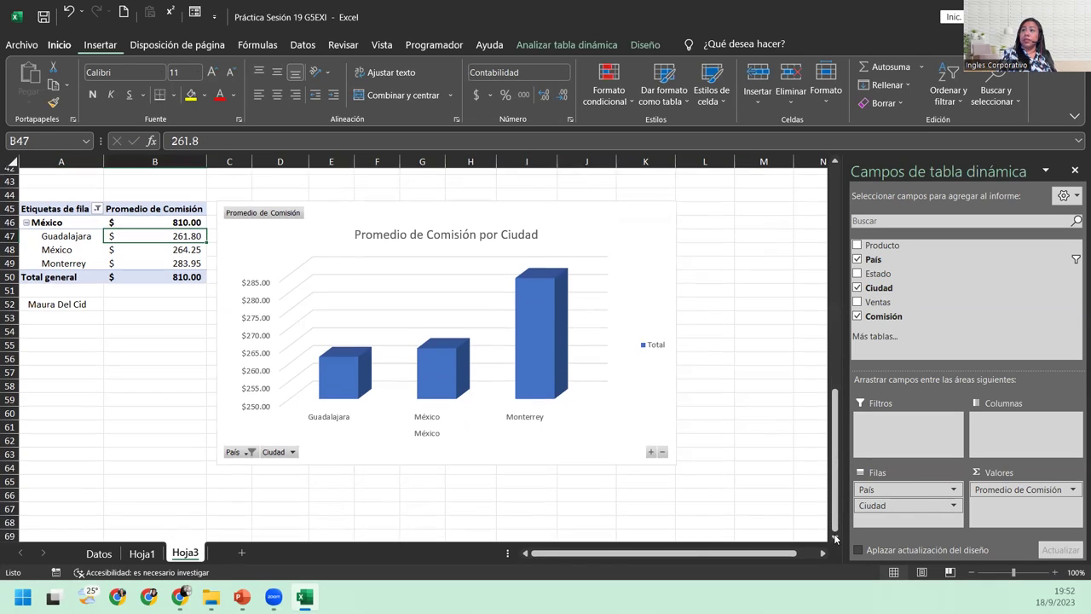
left_click(59, 304)
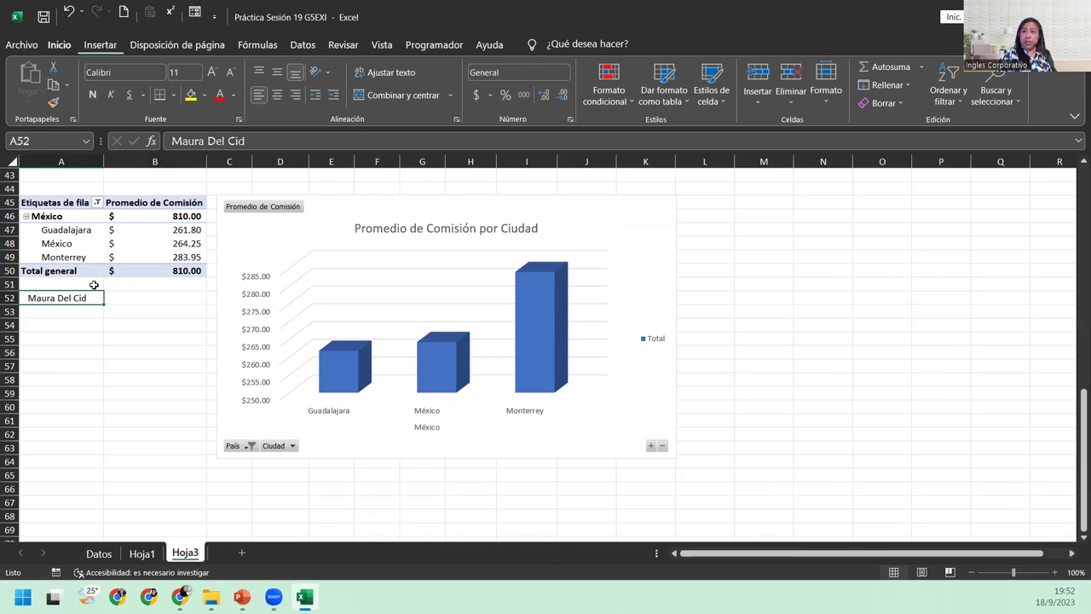
left_click(74, 230)
left_click(73, 216)
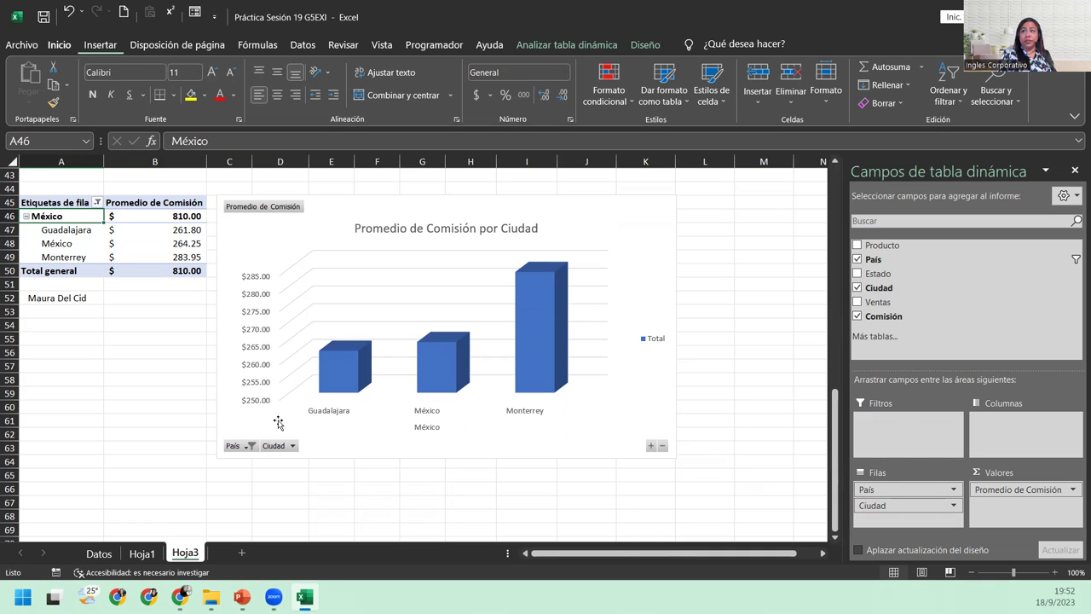
left_click(449, 434)
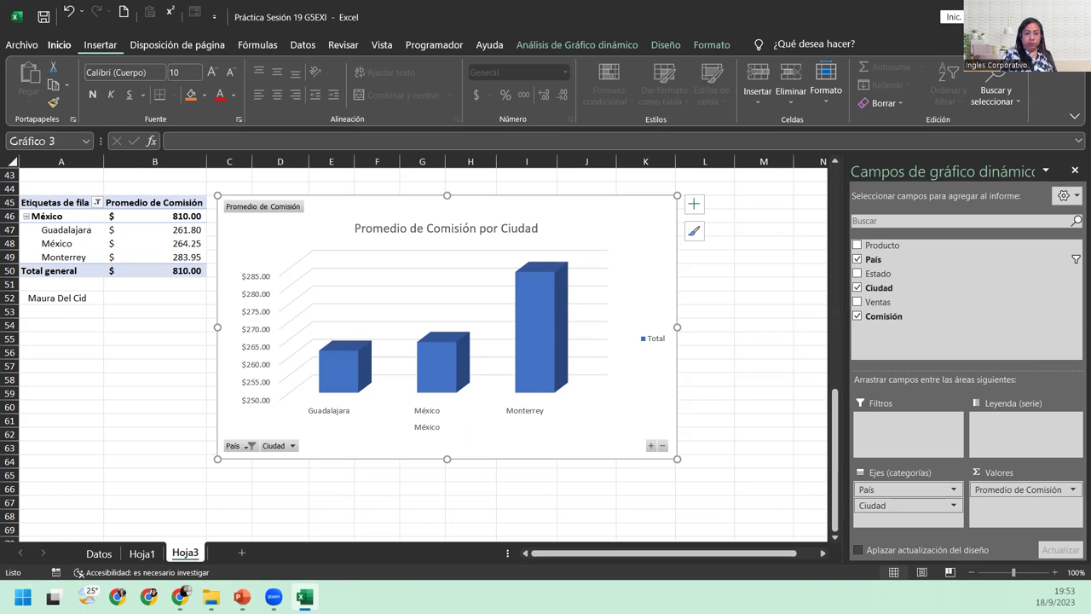
key("alt+Tab")
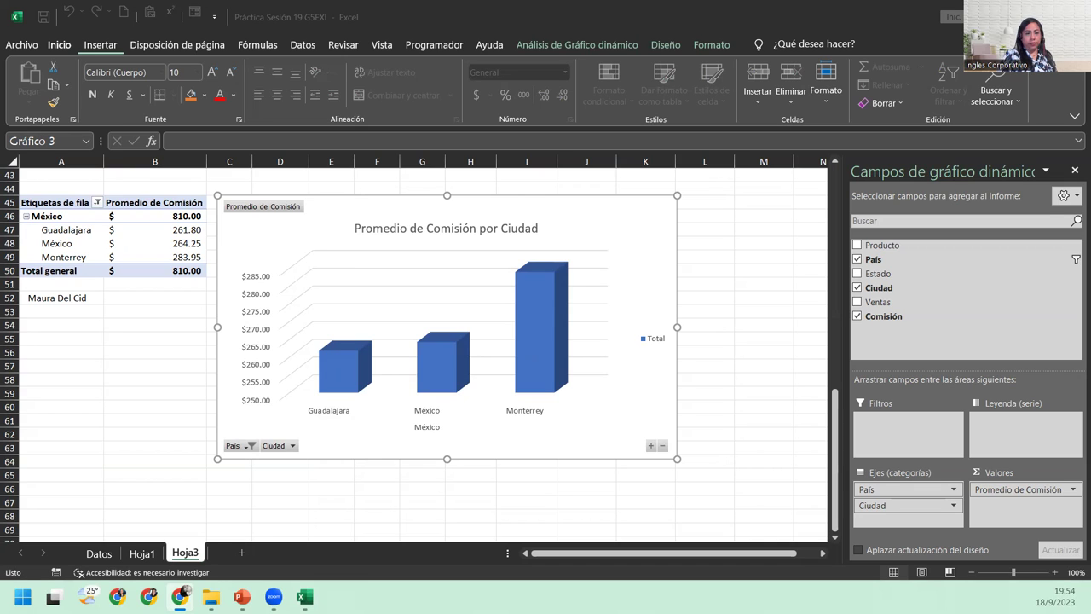
left_click(72, 296)
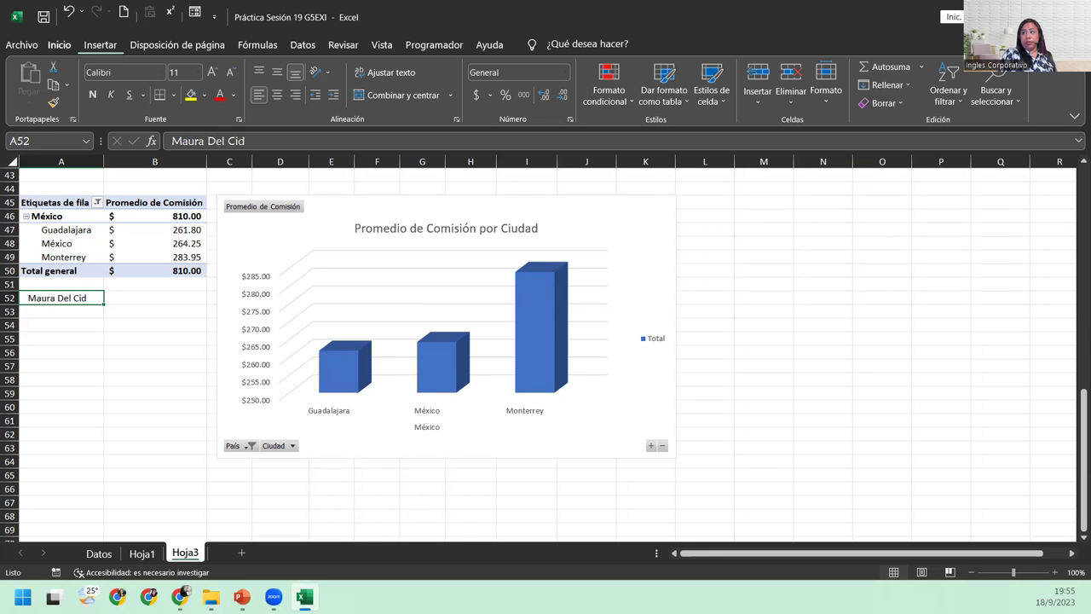
left_click(251, 317)
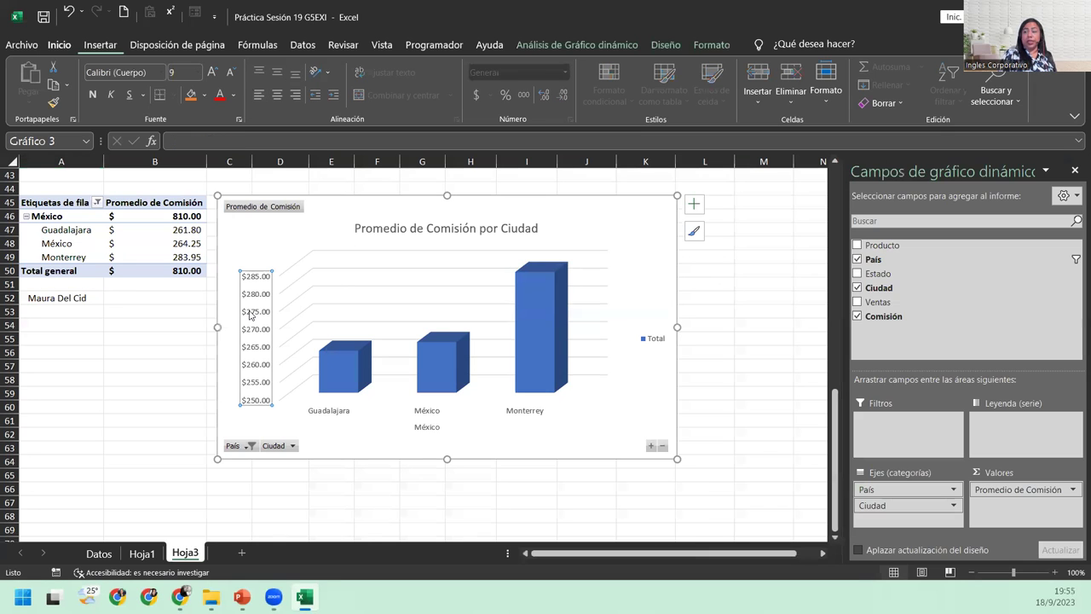